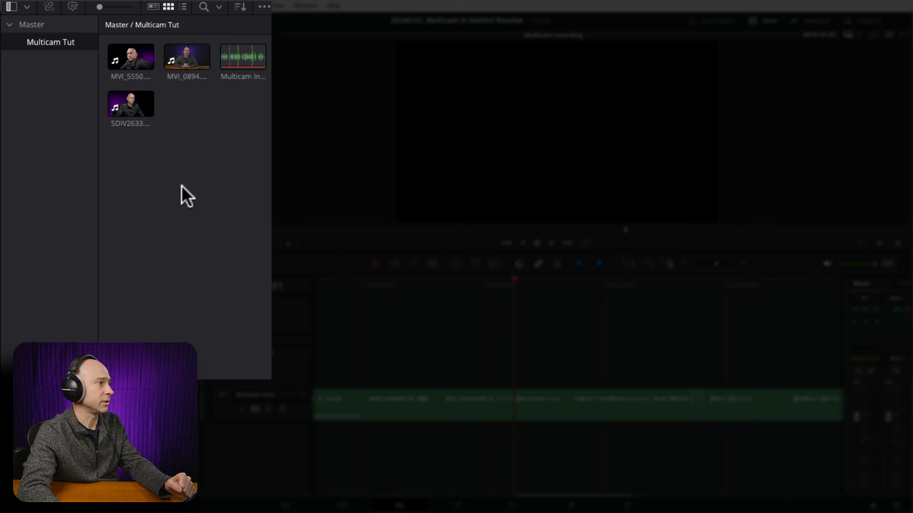
# Enlarge the clip thumbnails in the Multicam Tut bin.
pyautogui.click(128, 60)
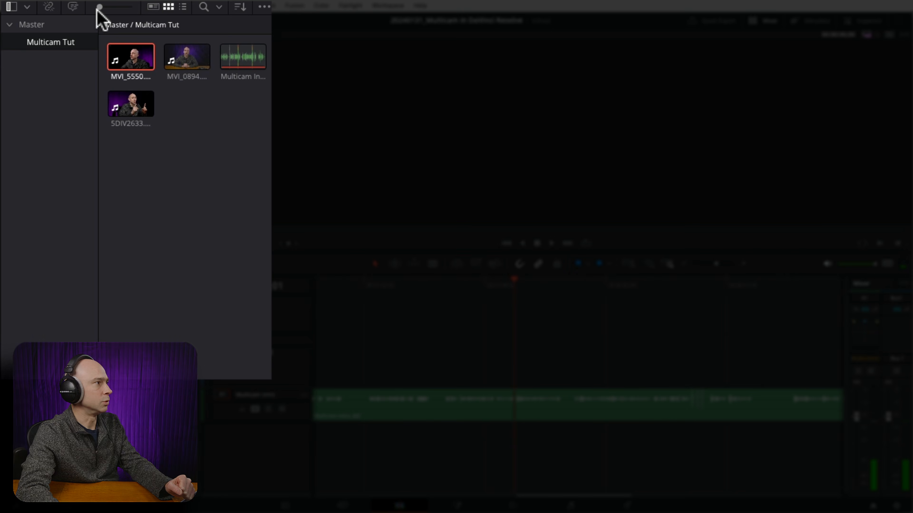
pyautogui.moveTo(100, 6); pyautogui.dragTo(116, 6)
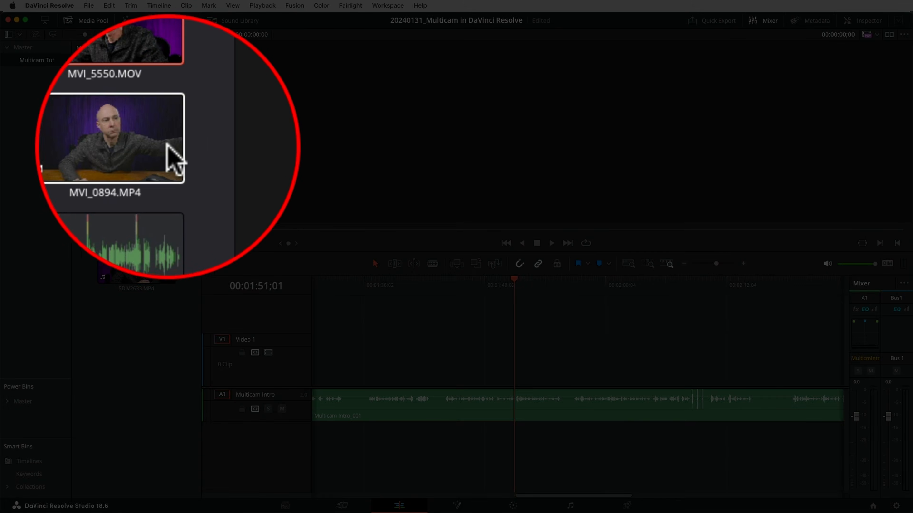
# Auto-sync the audio of the MVI_0894.MP4 clip with the Multicam Intro_001 recording.
pyautogui.click(158, 148)
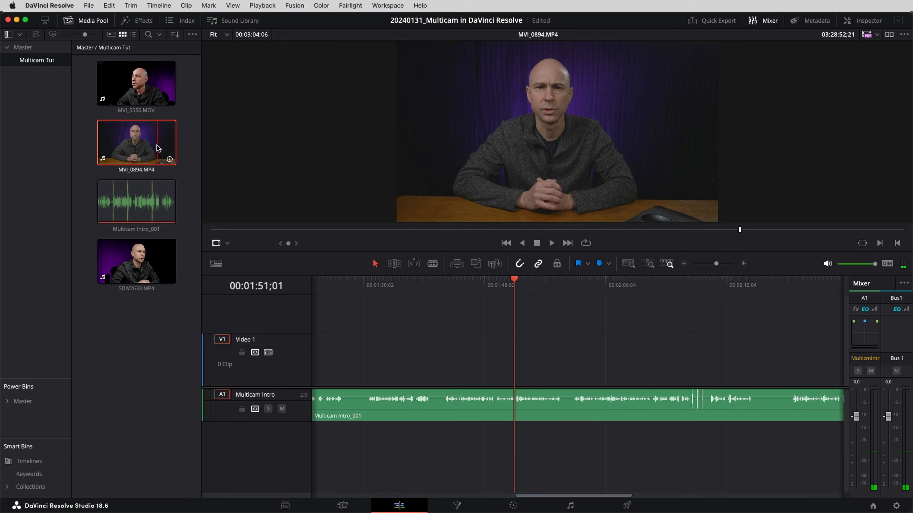
pyautogui.moveTo(190, 136); pyautogui.dragTo(152, 204)
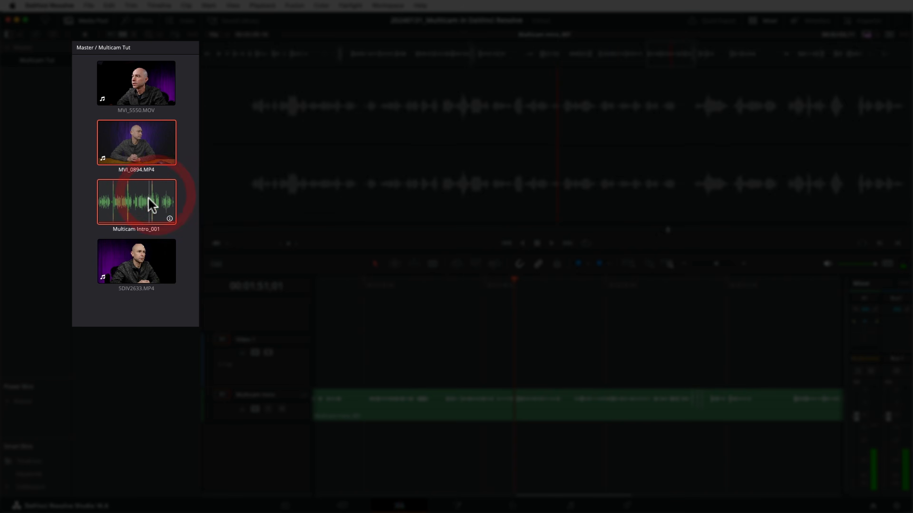
pyautogui.rightClick(128, 152)
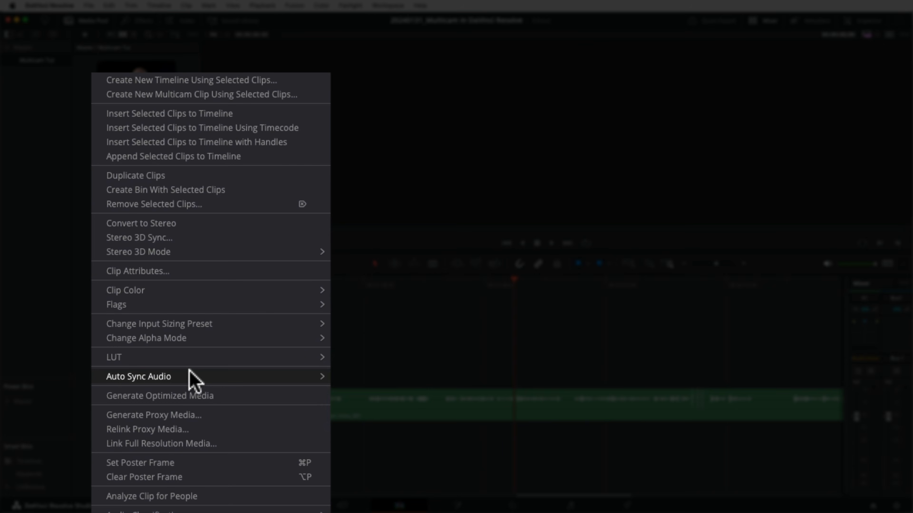
pyautogui.moveTo(202, 366)
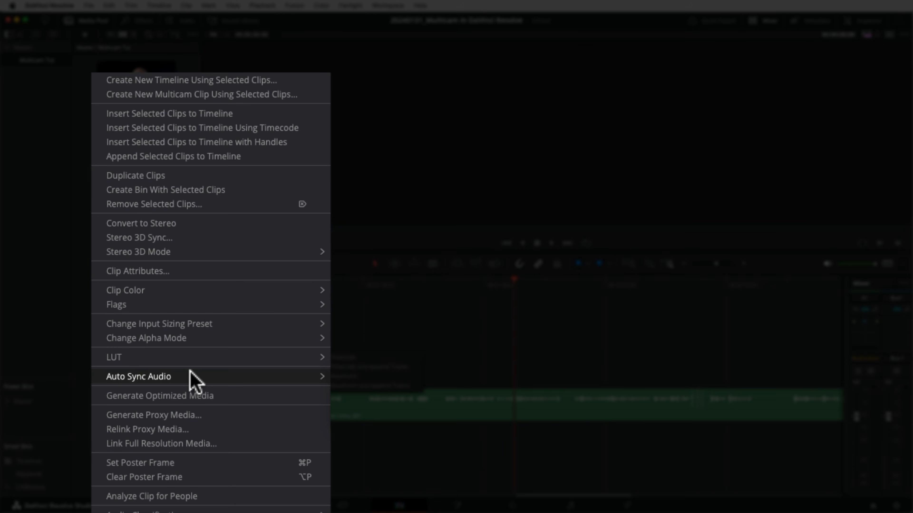
pyautogui.click(351, 376)
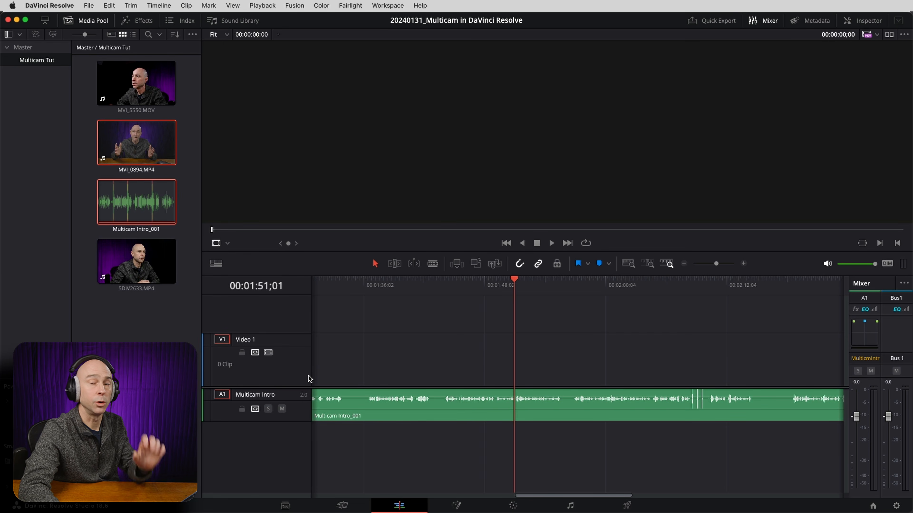
# Play back parts of MVI_0894.MP4 in the viewer to check its synced audio.
pyautogui.click(174, 320)
pyautogui.click(145, 169)
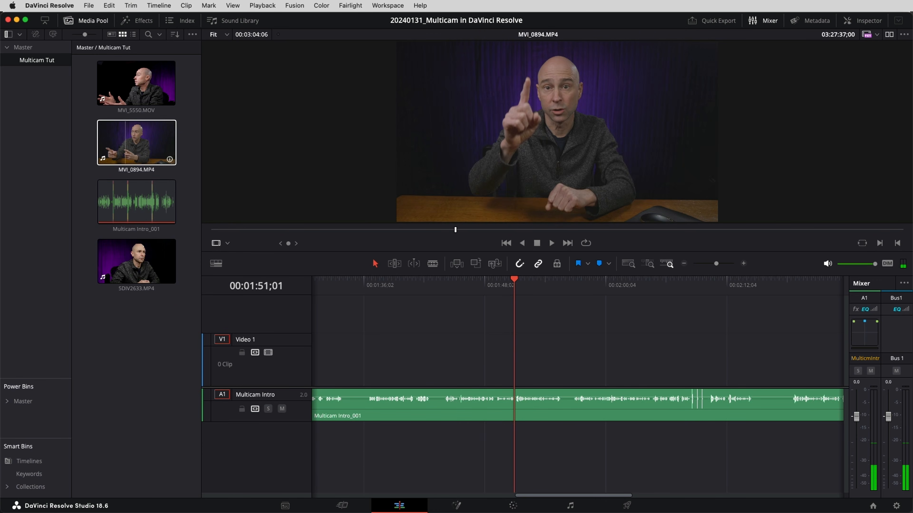
pyautogui.click(396, 229)
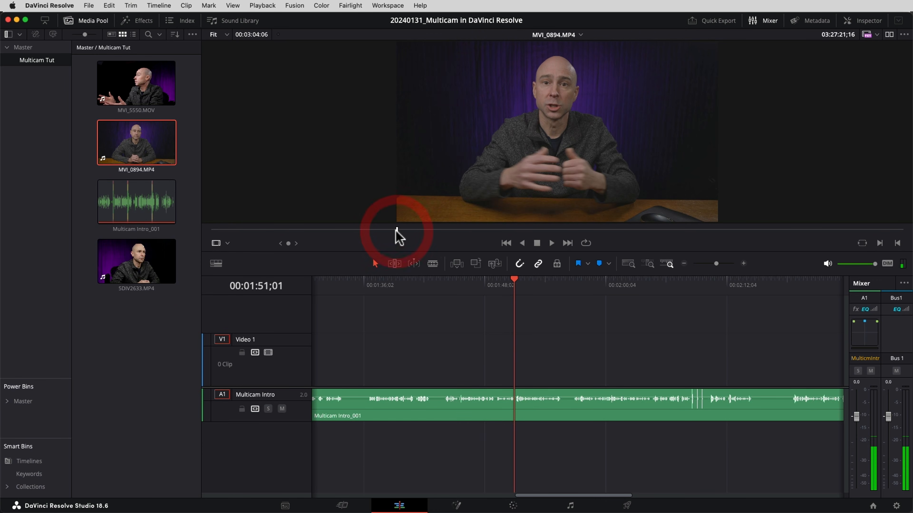
pyautogui.press('space')
pyautogui.click(378, 230)
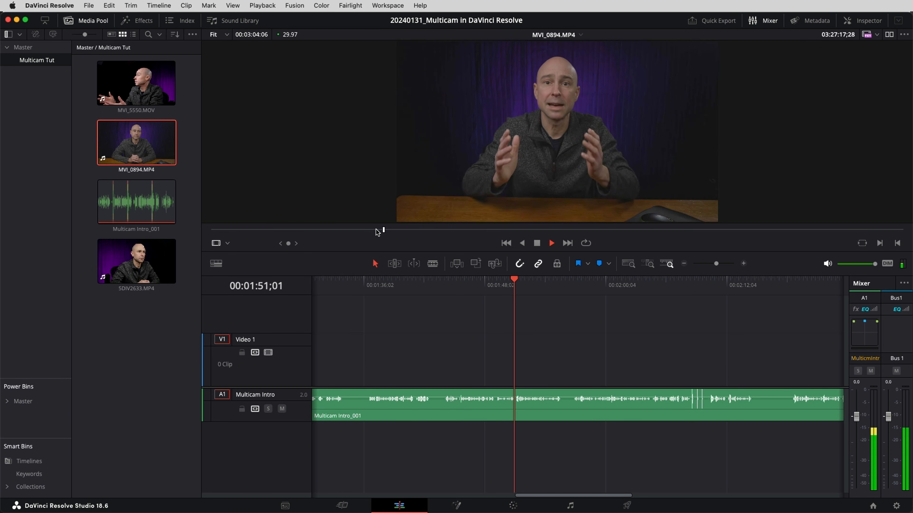
pyautogui.press('space')
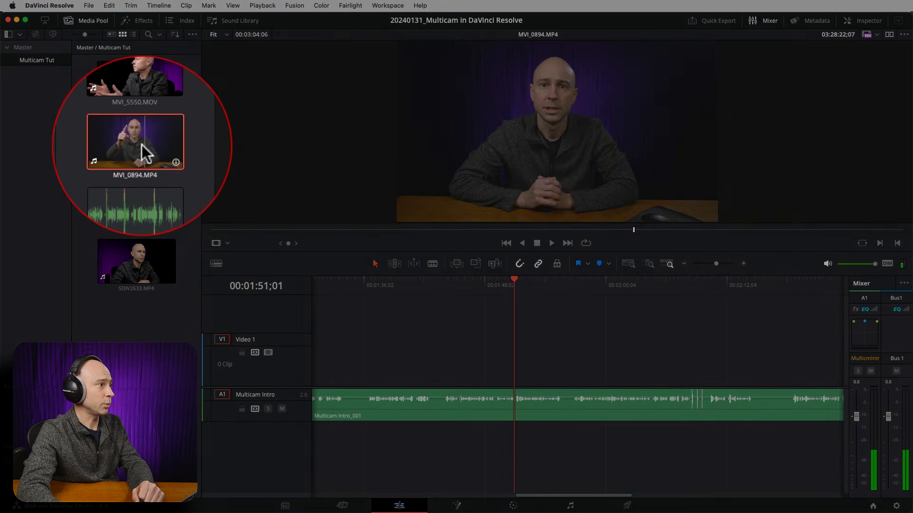
# Set the right channel of MVI_0894.MP4's stereo audio to Linked Channel 1 in the clip attributes.
pyautogui.rightClick(129, 149)
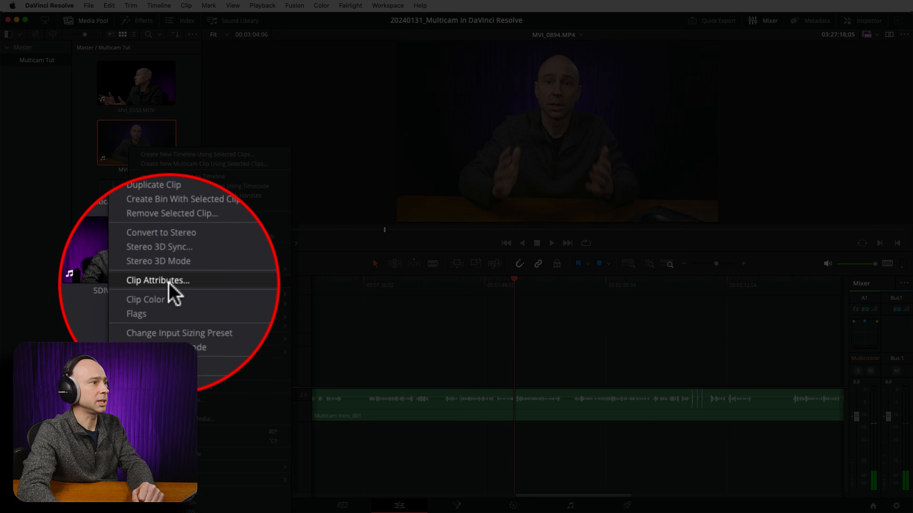
pyautogui.click(161, 281)
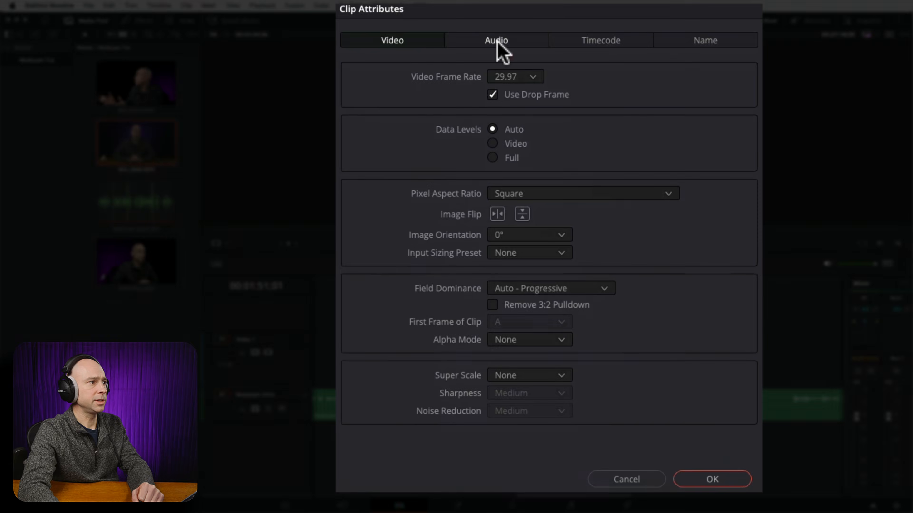
pyautogui.click(497, 43)
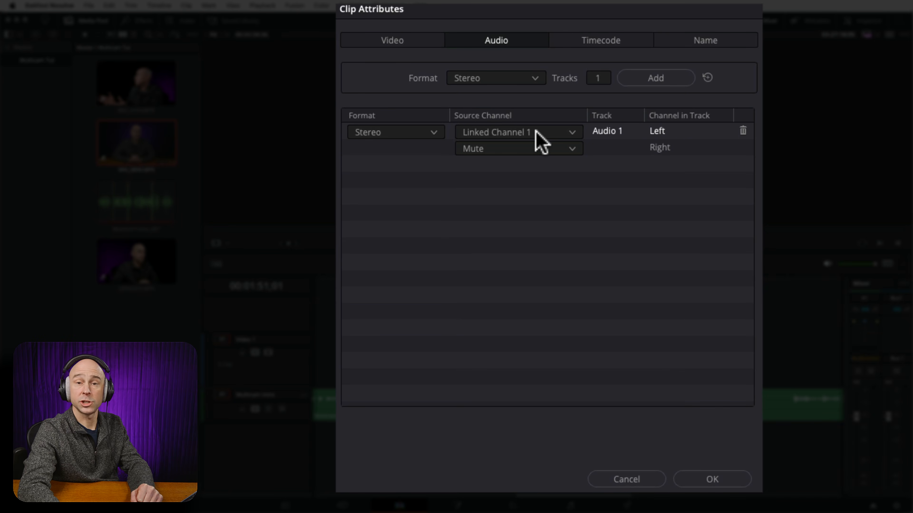
pyautogui.click(495, 149)
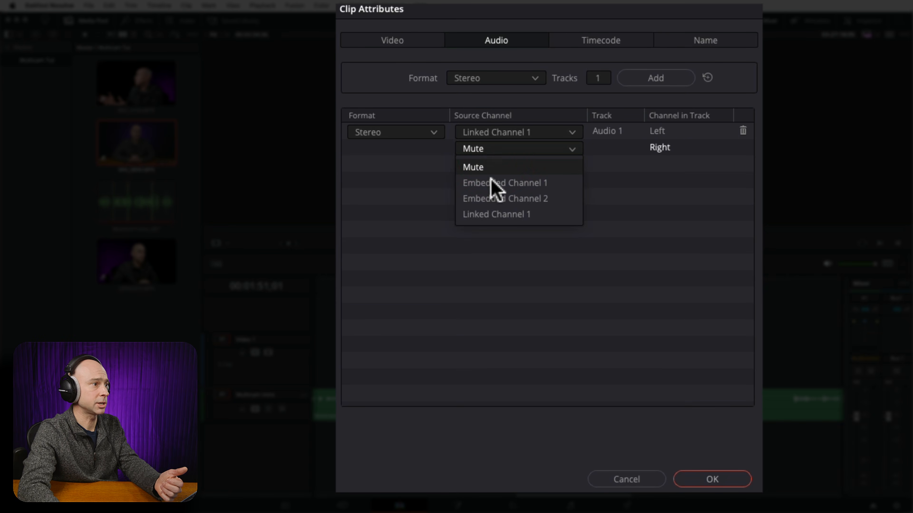
pyautogui.click(498, 215)
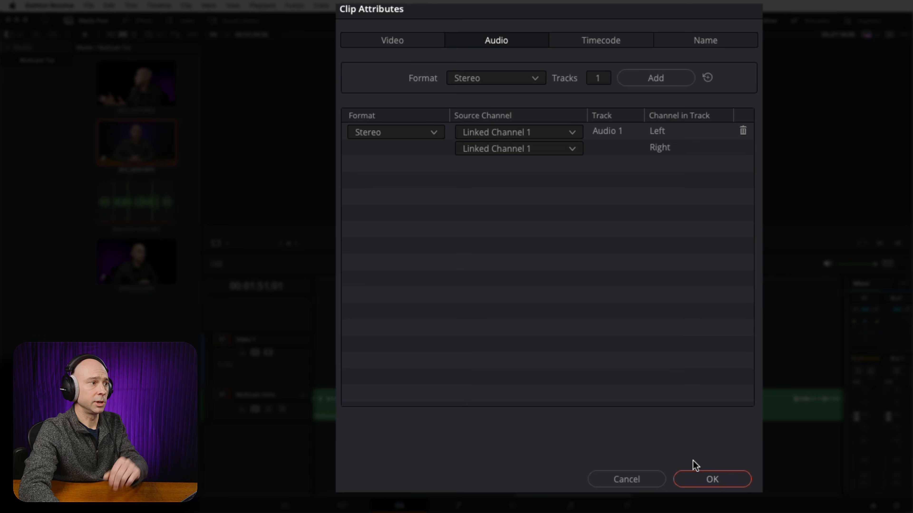
pyautogui.click(700, 479)
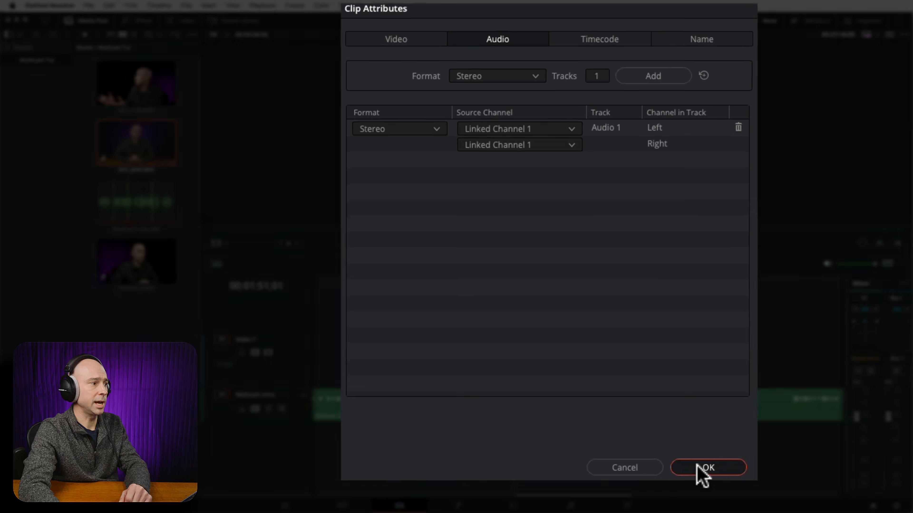
# Change the audio format of MVI_0894.MP4 to Mono in the clip attributes.
pyautogui.rightClick(131, 149)
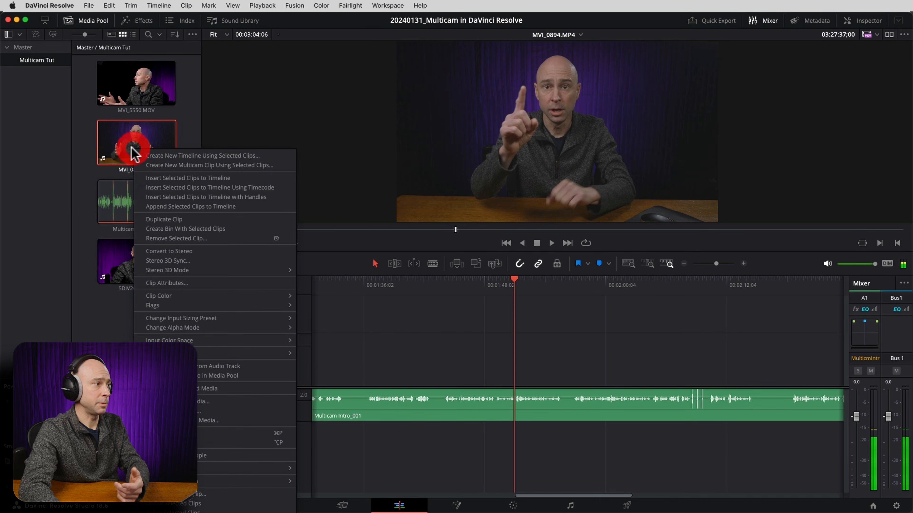
pyautogui.click(192, 283)
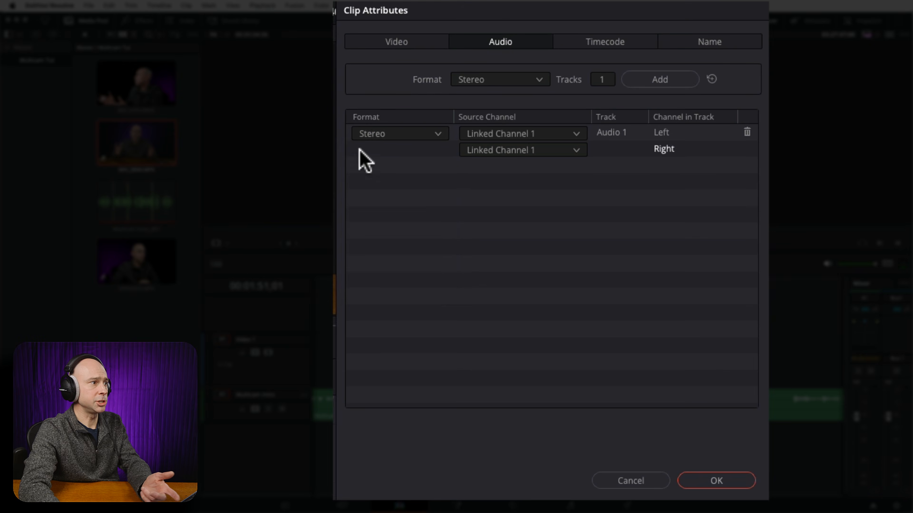
pyautogui.click(387, 134)
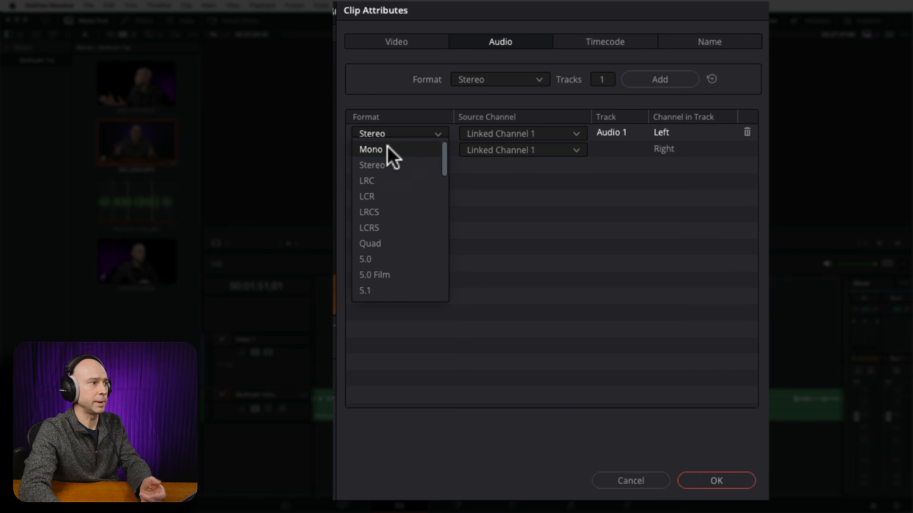
pyautogui.click(387, 147)
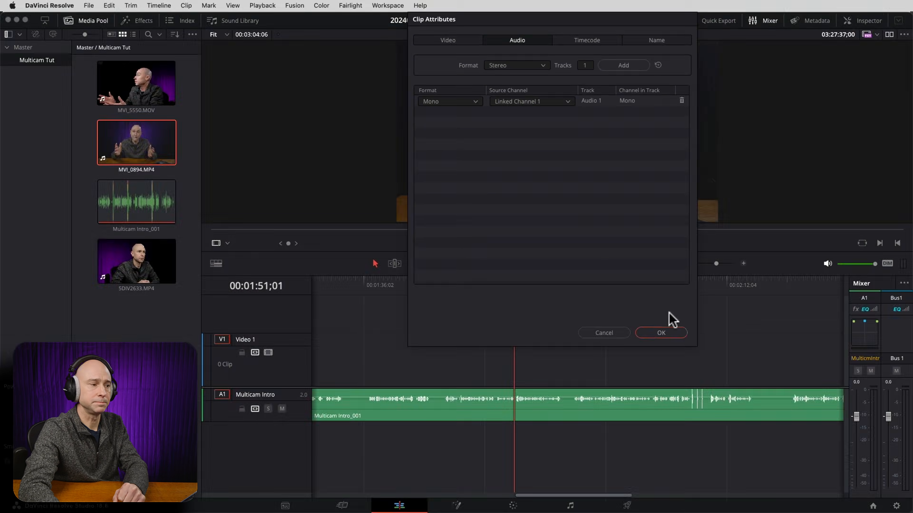
pyautogui.click(716, 480)
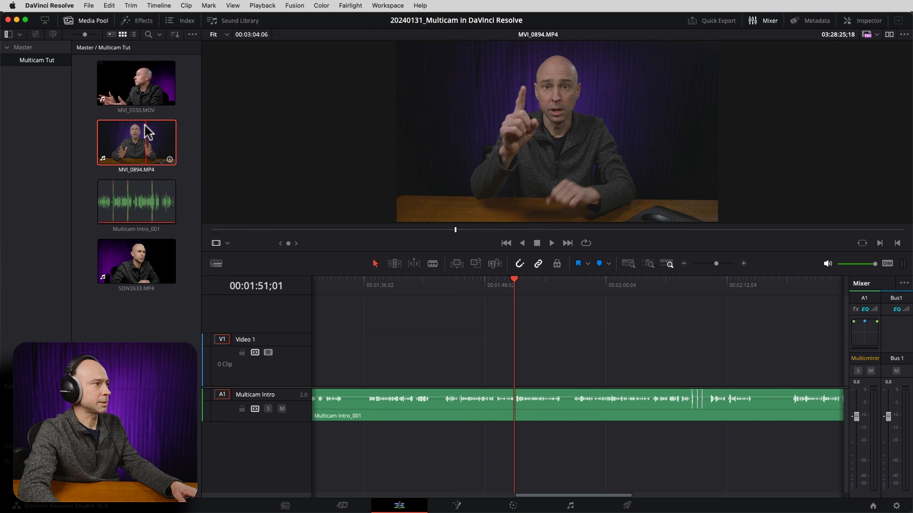
# Play MVI_0894.MP4 again to check the sound of its mono audio.
pyautogui.press('space')
pyautogui.click(372, 229)
pyautogui.click(383, 229)
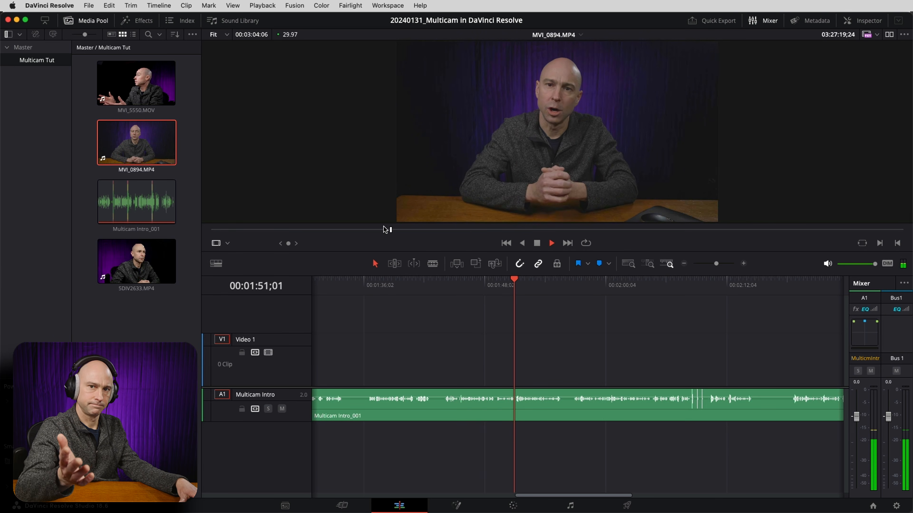
pyautogui.press('space')
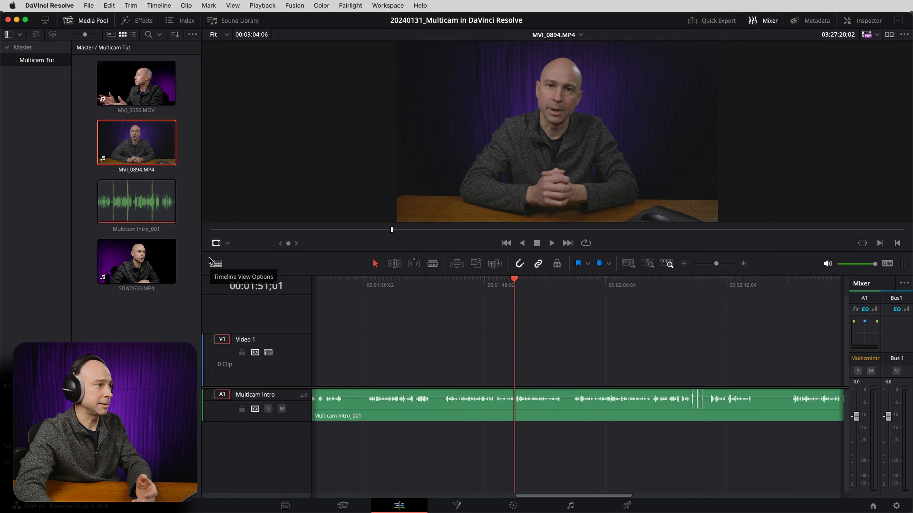
# Start a new multicam clip from all four clips in the bin and name it Multicam.
pyautogui.moveTo(177, 318); pyautogui.dragTo(124, 79)
pyautogui.rightClick(124, 79)
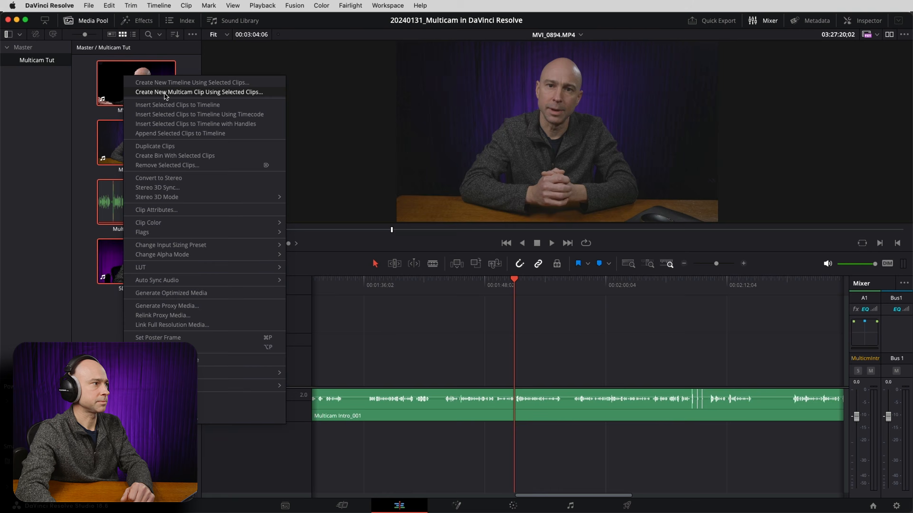
pyautogui.click(163, 90)
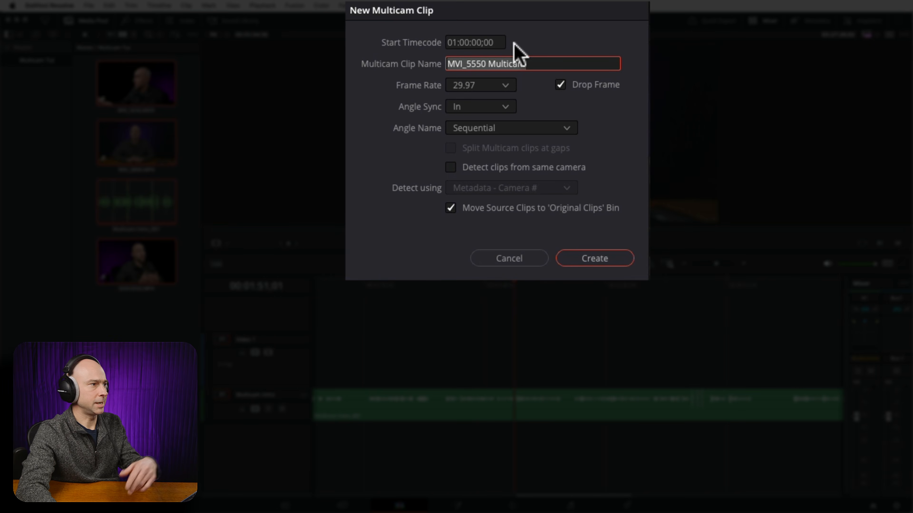
pyautogui.doubleClick(486, 64)
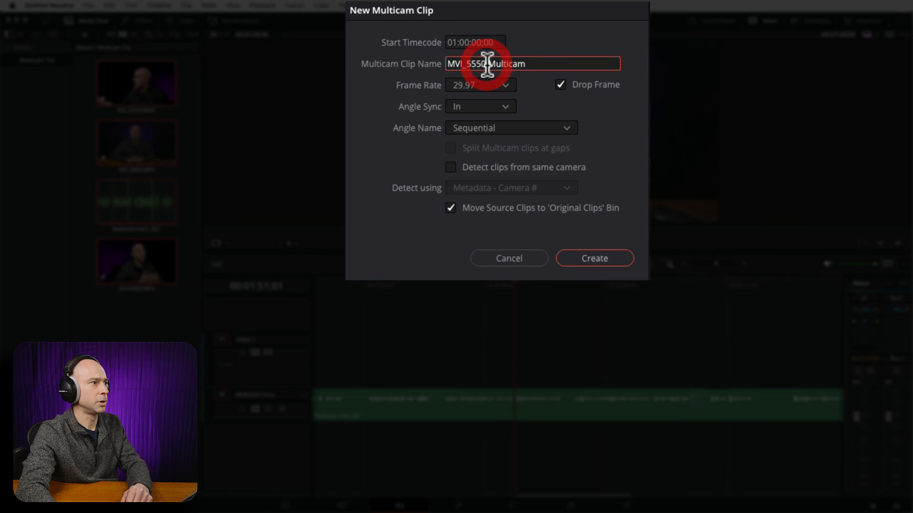
pyautogui.click(418, 64)
pyautogui.press('BackSpace')
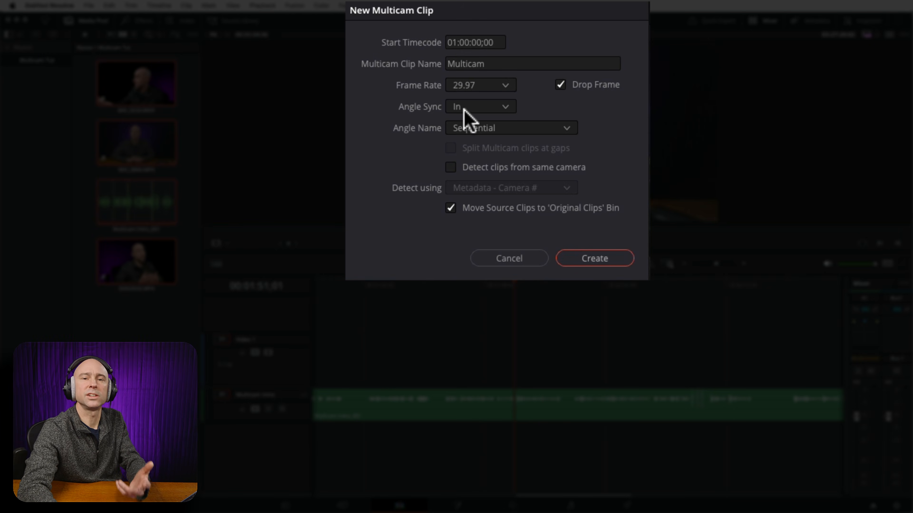
# Set the multicam clip's angle sync to Sound and its angle name to Clip Name.
pyautogui.click(473, 106)
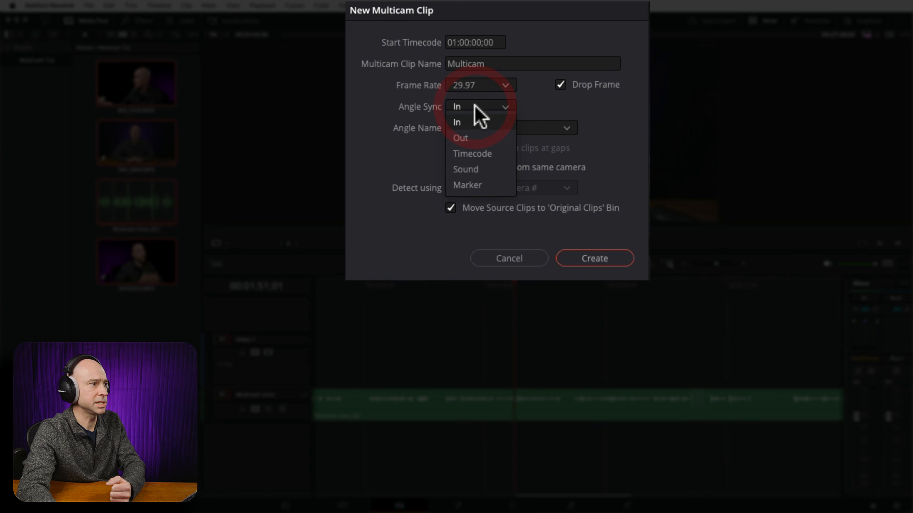
pyautogui.click(484, 170)
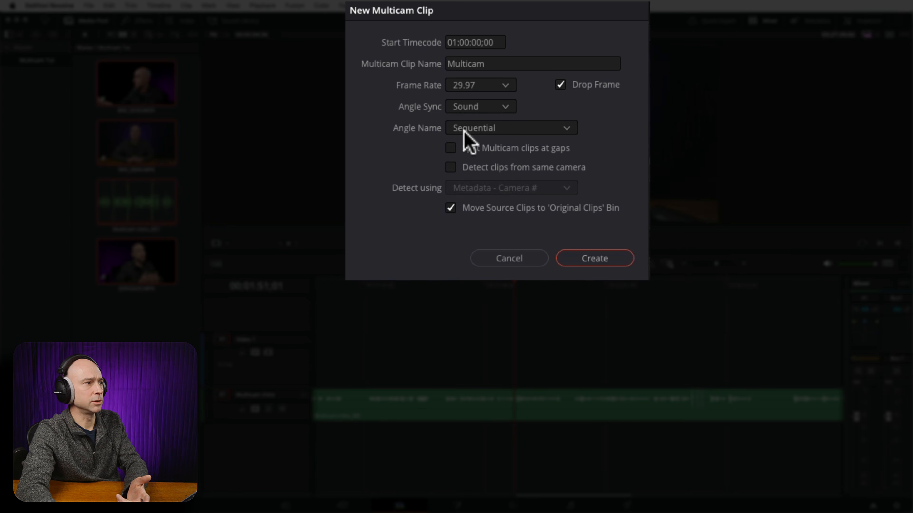
pyautogui.click(485, 127)
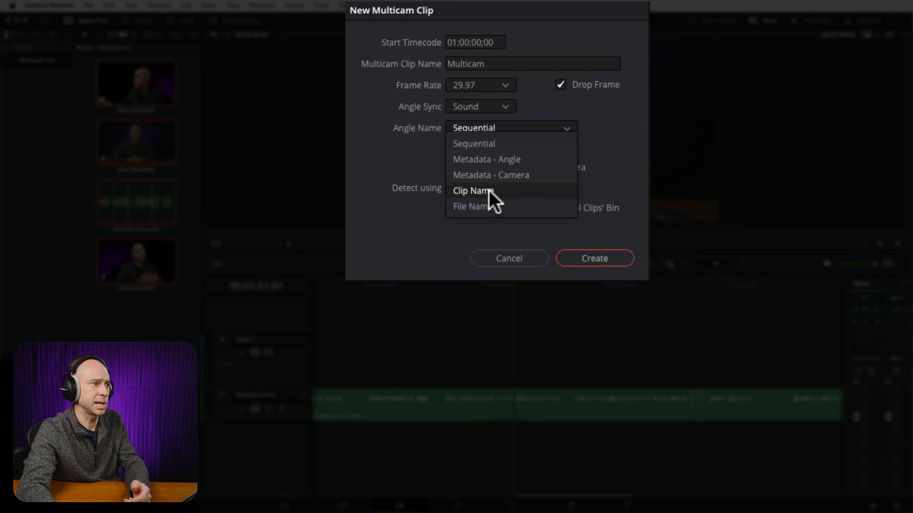
pyautogui.click(494, 194)
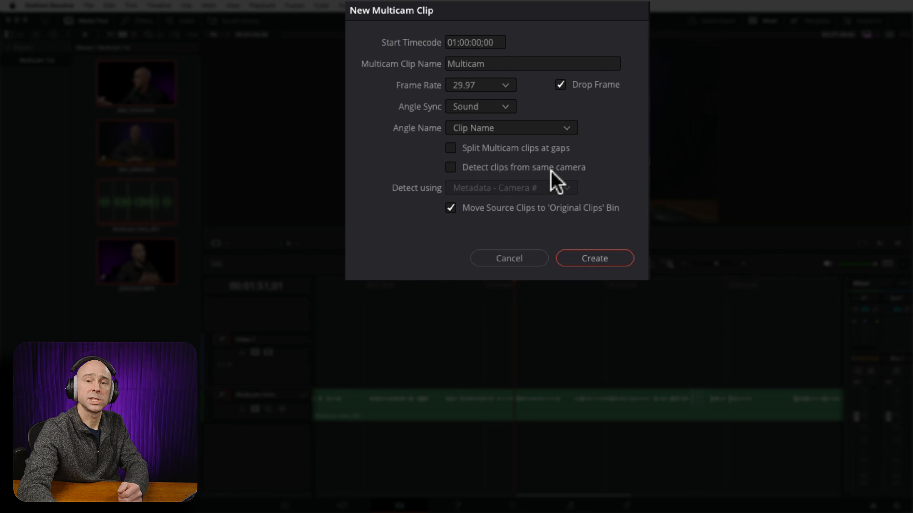
# Enable detection of clips from the same camera using Metadata - Camera #, with Sequential angle names, and create the multicam clip.
pyautogui.click(450, 167)
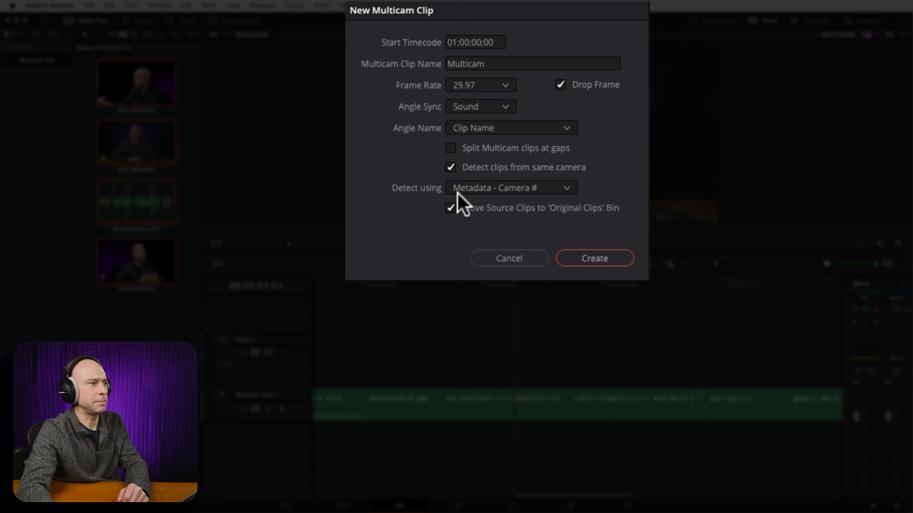
pyautogui.click(513, 188)
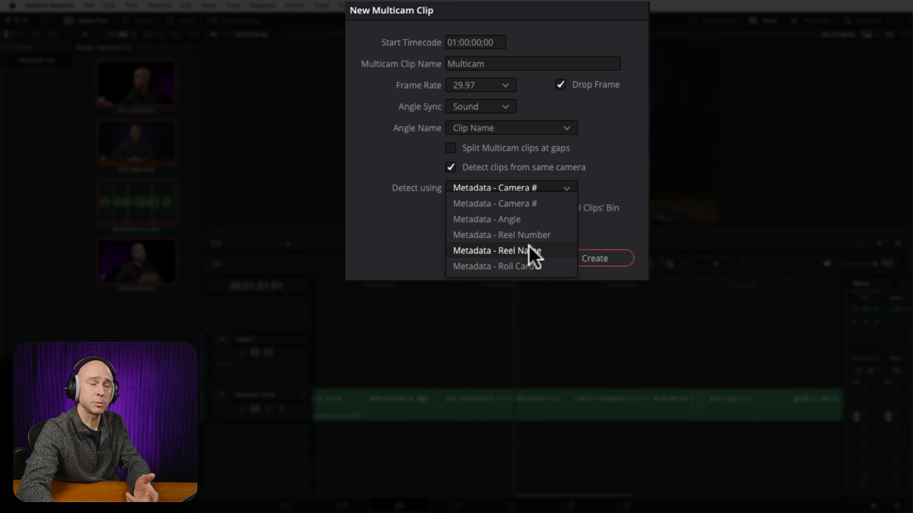
pyautogui.click(427, 220)
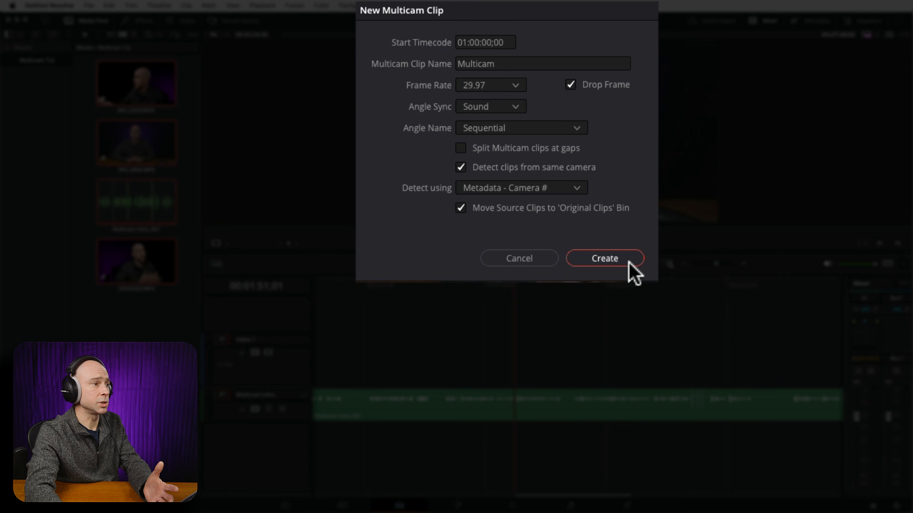
pyautogui.click(617, 261)
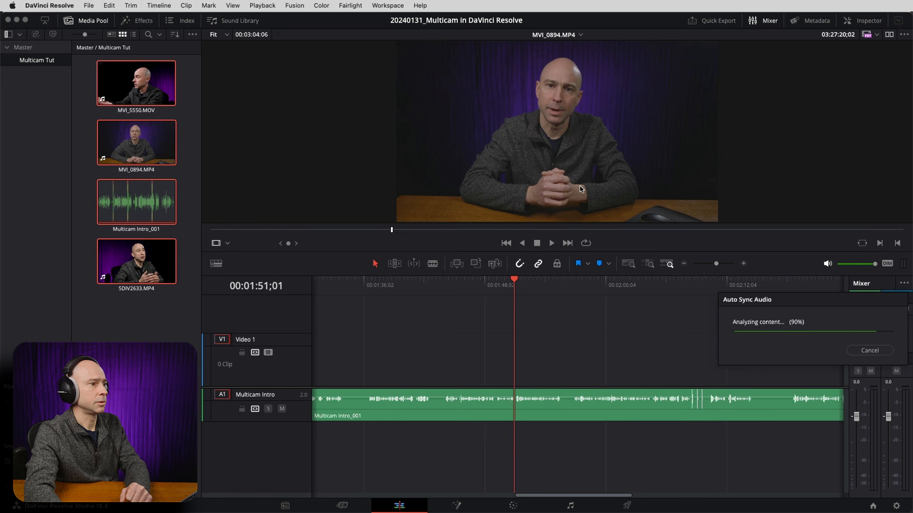
pyautogui.click(141, 156)
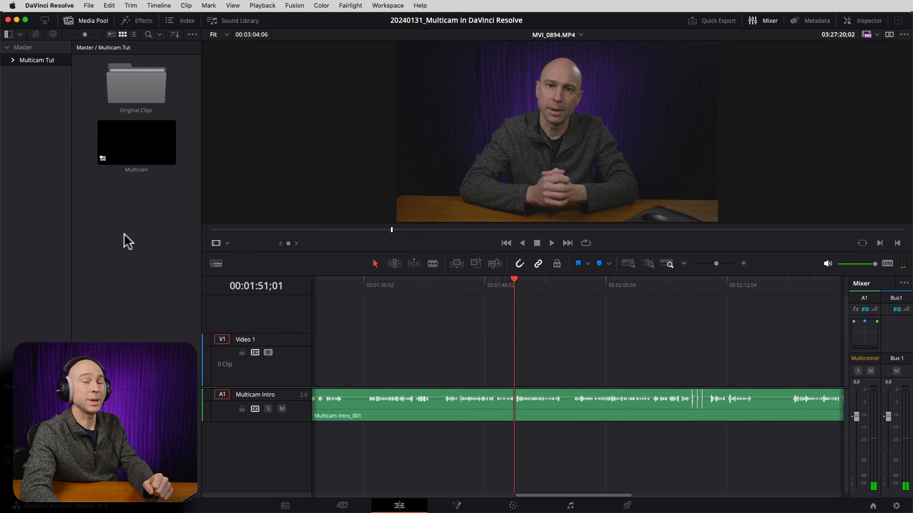
# Open the Multicam clip from the bin as its own timeline.
pyautogui.click(137, 155)
pyautogui.rightClick(138, 154)
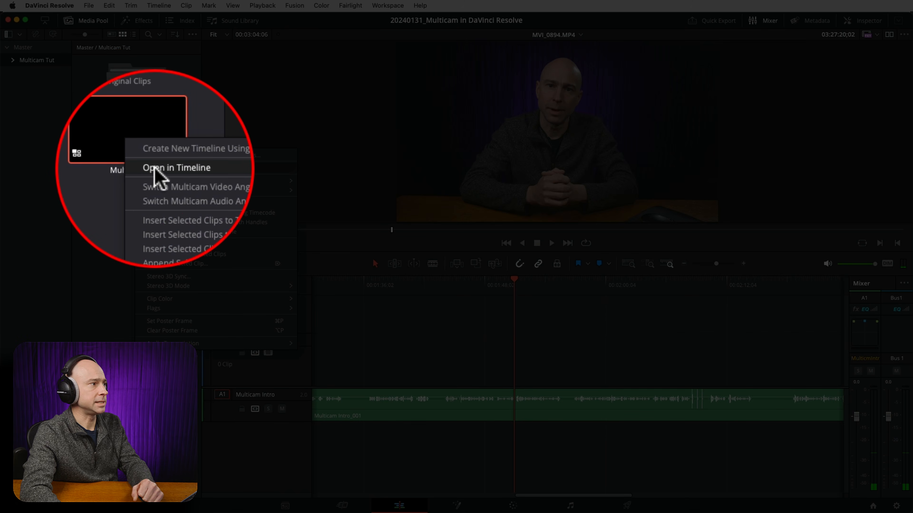
pyautogui.click(155, 167)
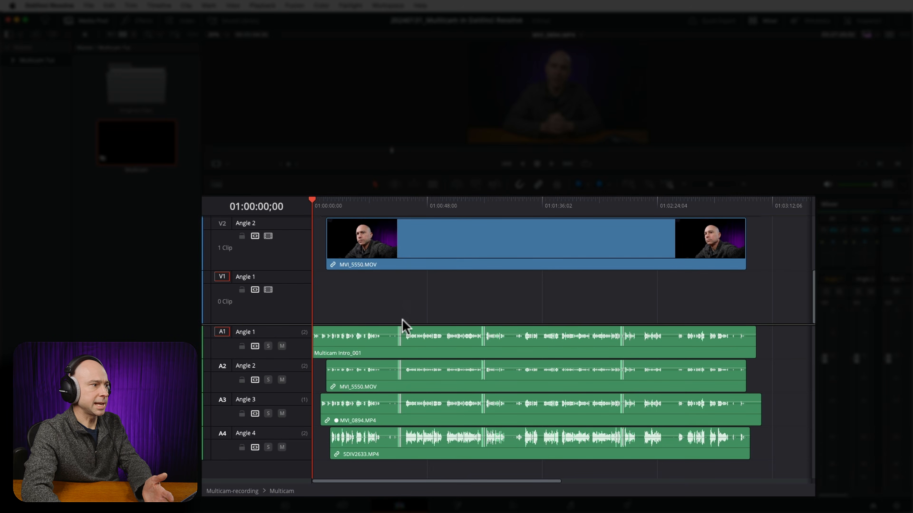
# Examine how the clips on the four audio angles and their matching video angles are laid out, using shorter video tracks.
pyautogui.click(380, 354)
pyautogui.click(382, 383)
pyautogui.click(378, 419)
pyautogui.click(391, 444)
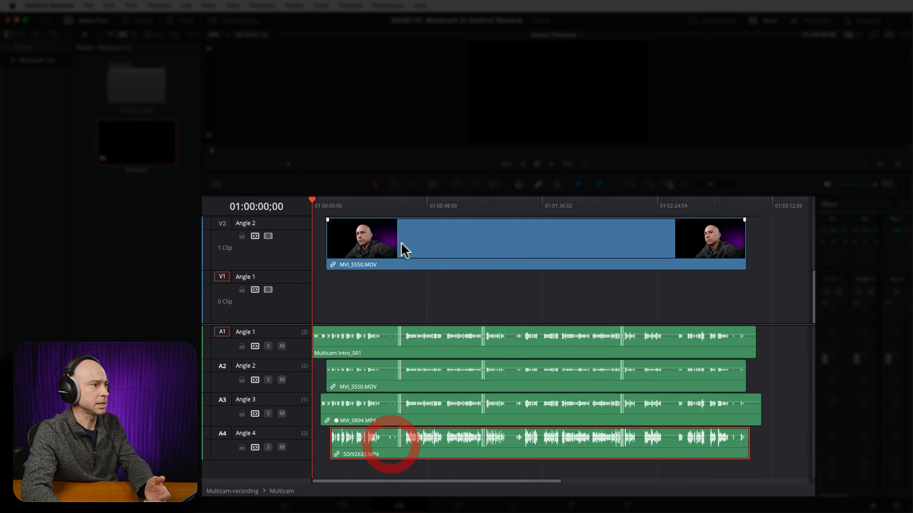
pyautogui.scroll(1, 397, 280)
pyautogui.scroll(-5, 397, 277)
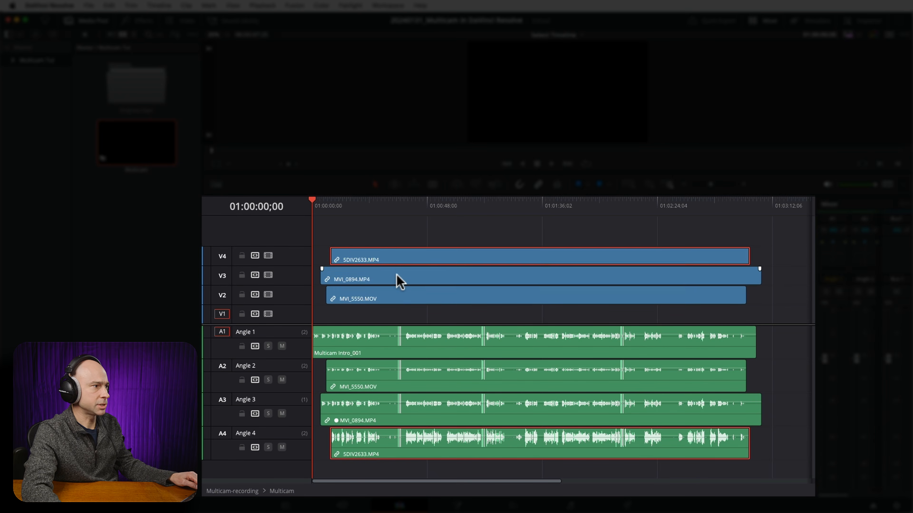
pyautogui.scroll(-3, 397, 279)
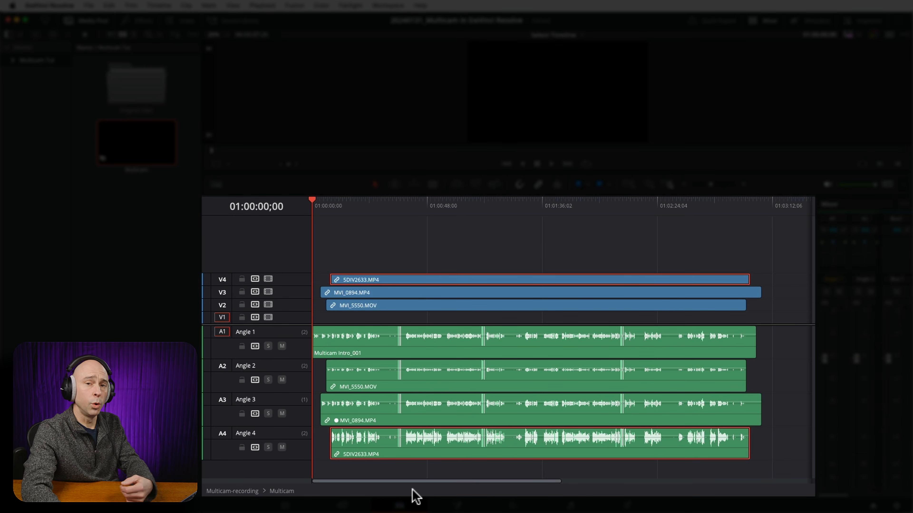
pyautogui.click(374, 444)
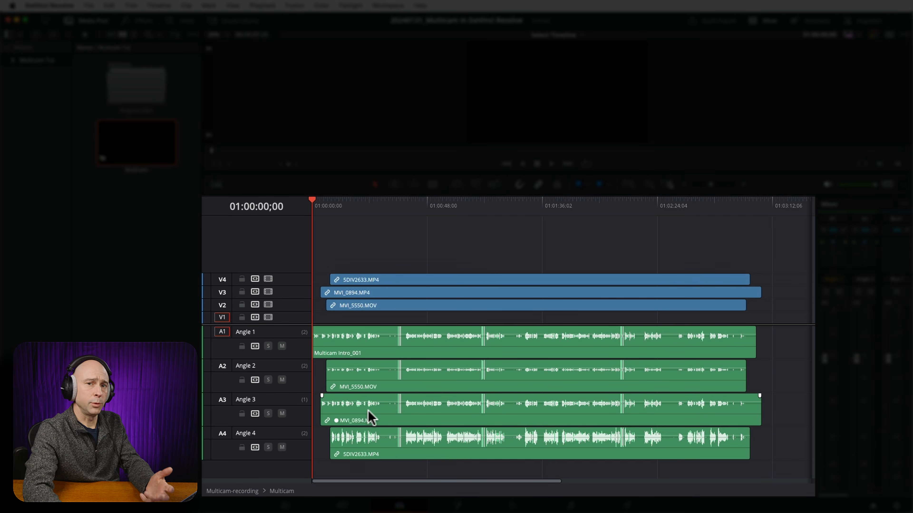
# Compare the alignment of the first clap's waveform across all four audio angles around 01:00:35;24.
pyautogui.click(394, 207)
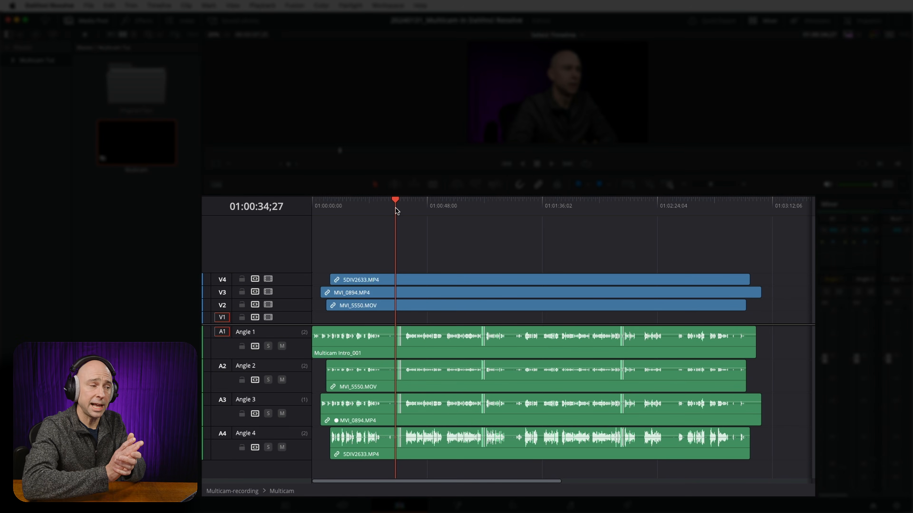
pyautogui.press('super+equal')
pyautogui.press('super+equal')
pyautogui.press('super+equal')
pyautogui.press('super+equal')
pyautogui.press('super+equal')
pyautogui.press('super+equal')
pyautogui.press('super+equal')
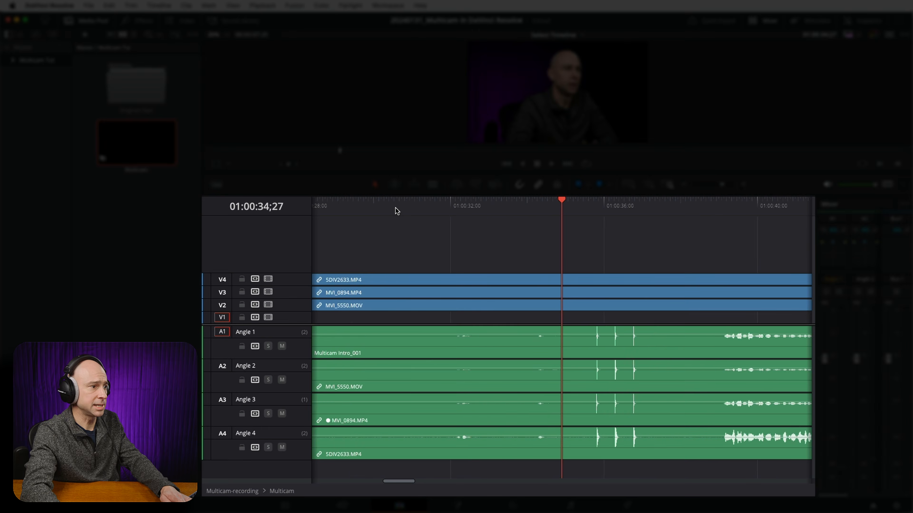
pyautogui.moveTo(727, 377); pyautogui.dragTo(448, 381)
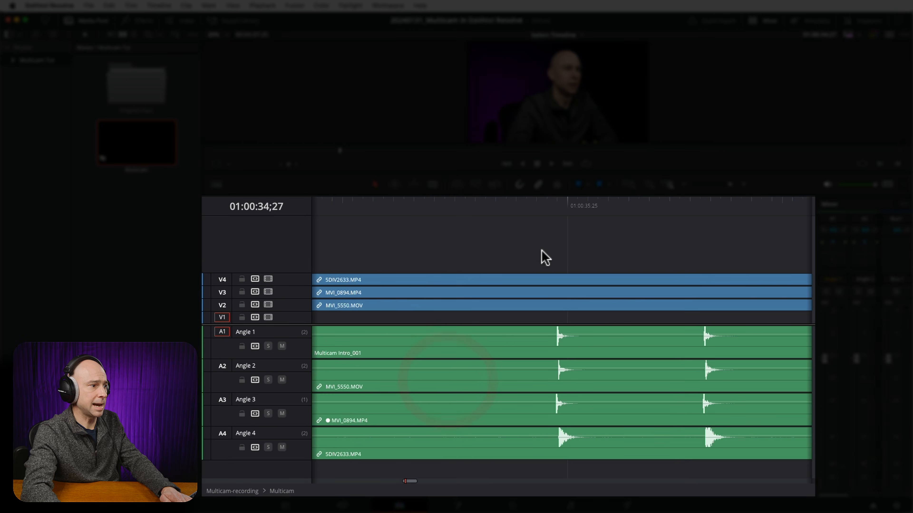
pyautogui.click(565, 200)
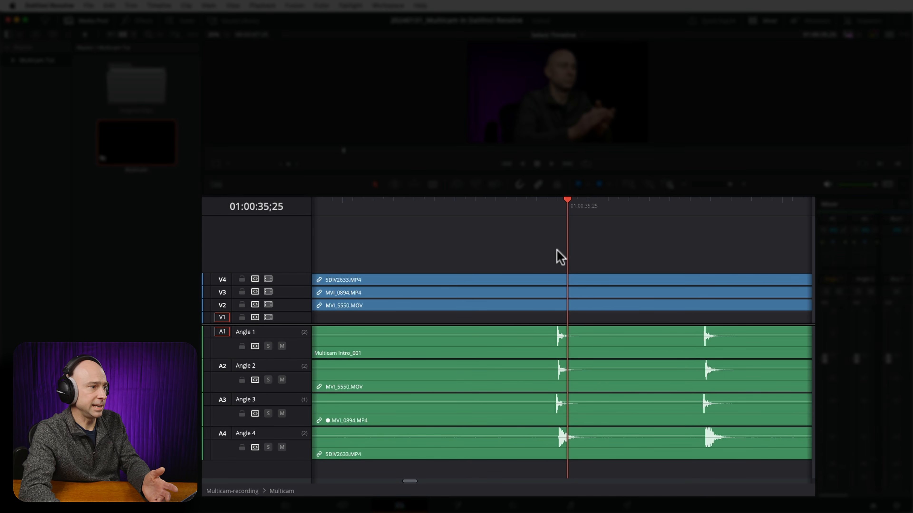
pyautogui.click(557, 213)
# Play the speech that follows the three claps to hear all four synced audio angles together.
pyautogui.click(684, 185)
pyautogui.click(597, 229)
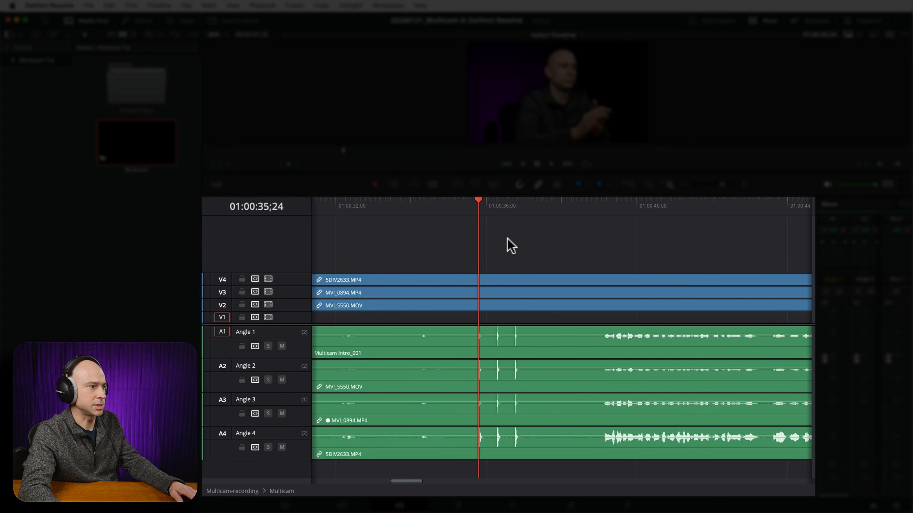
pyautogui.click(609, 214)
pyautogui.press('space')
pyautogui.click(566, 245)
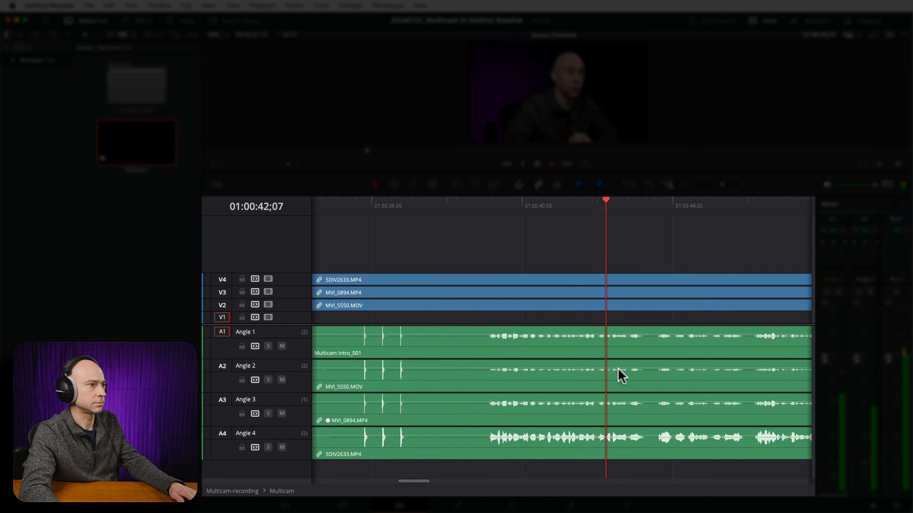
pyautogui.press('space')
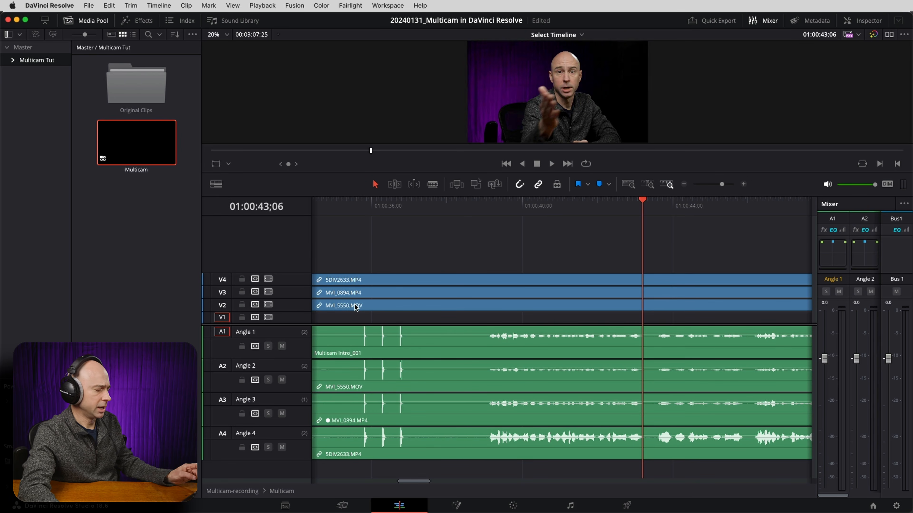
# Make the video tracks taller and show their clips as continuous filmstrip thumbnails.
pyautogui.keyDown('shift'); pyautogui.scroll(6, 369, 292); pyautogui.keyUp('shift')
pyautogui.keyDown('shift'); pyautogui.scroll(3, 371, 297); pyautogui.keyUp('shift')
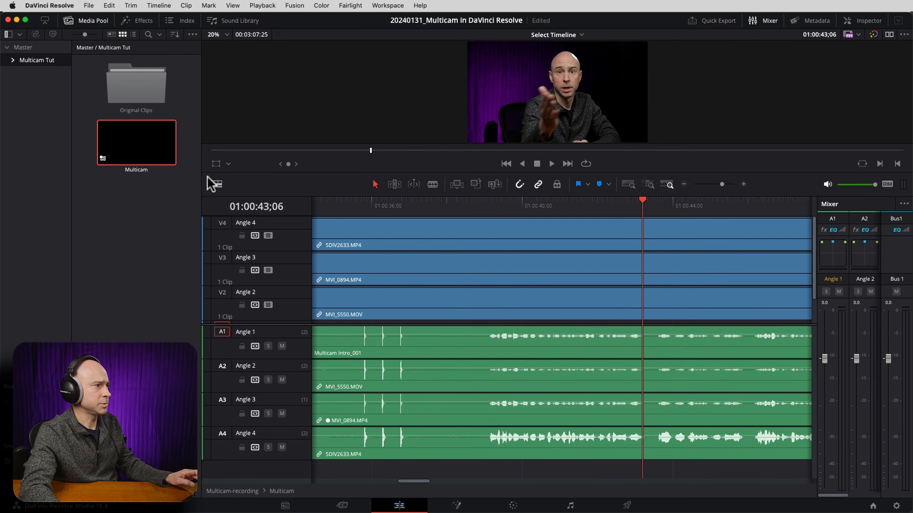
pyautogui.click(216, 185)
pyautogui.click(213, 190)
pyautogui.click(217, 184)
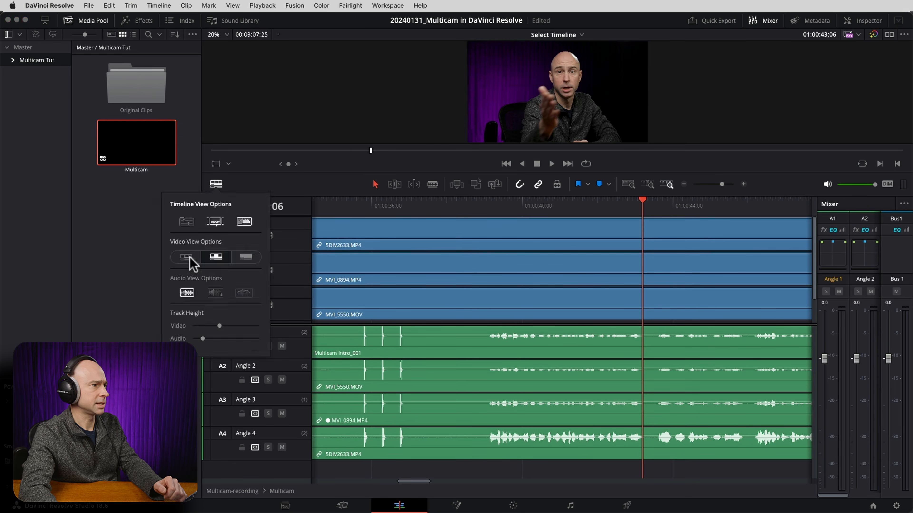
pyautogui.click(187, 257)
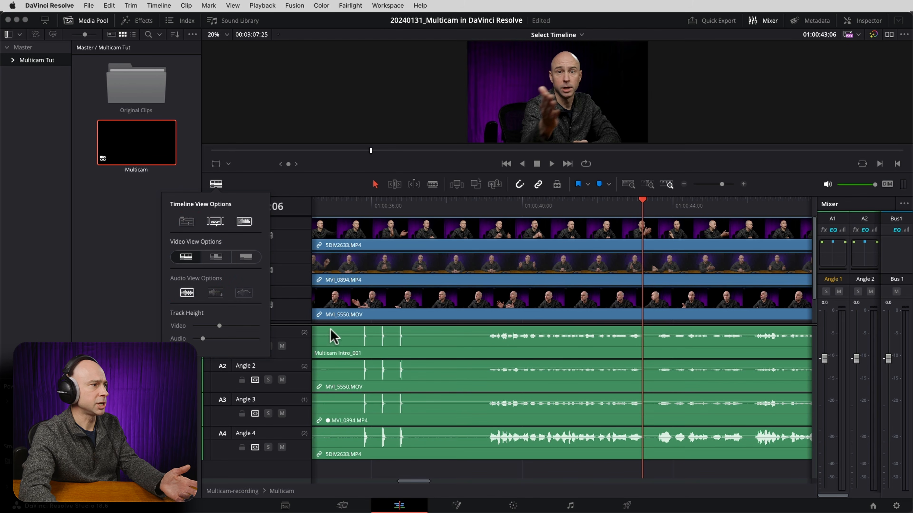
pyautogui.click(300, 214)
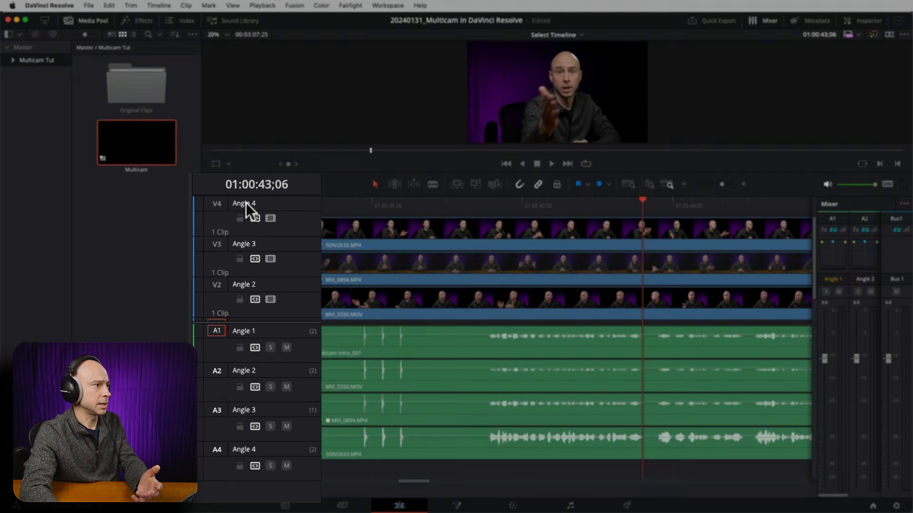
# Rename video angle 4 as 5DIV, angle 3 as C100 and angle 2 as 60D.
pyautogui.doubleClick(247, 222)
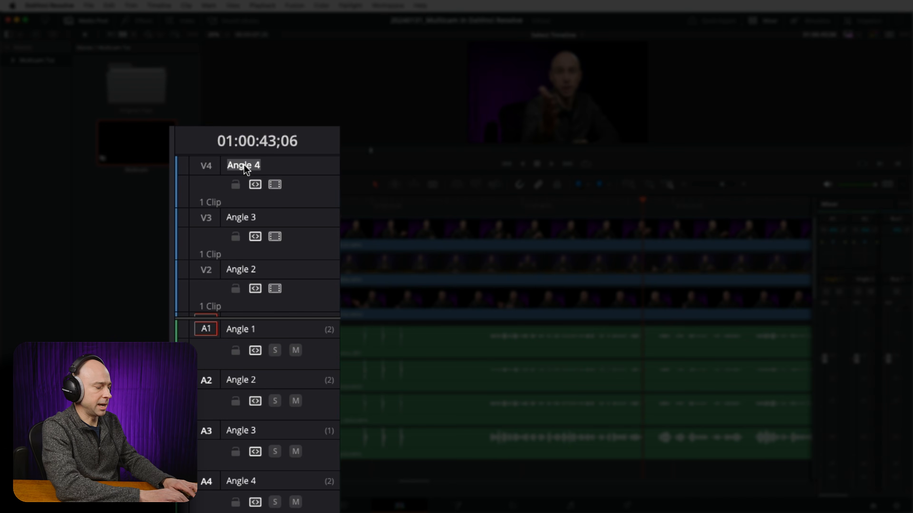
pyautogui.press('Return')
pyautogui.doubleClick(245, 220)
pyautogui.write('C100')
pyautogui.press('Return')
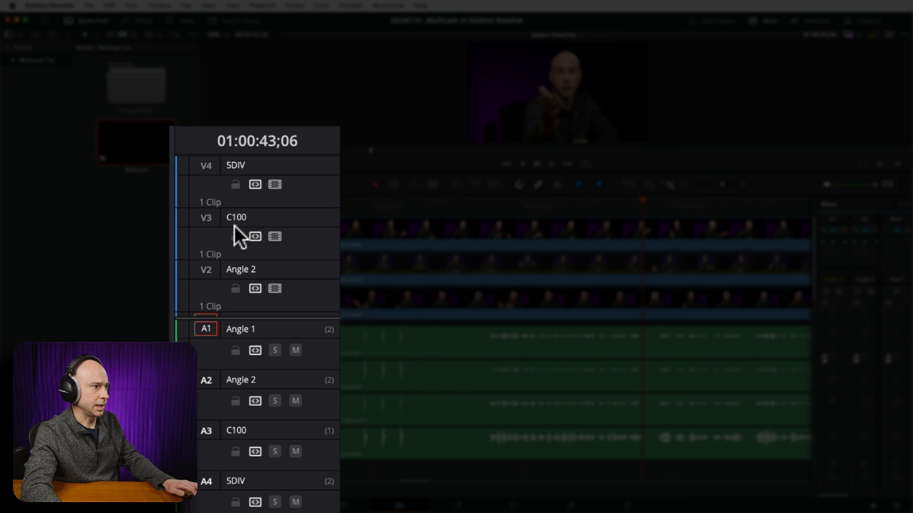
pyautogui.doubleClick(247, 271)
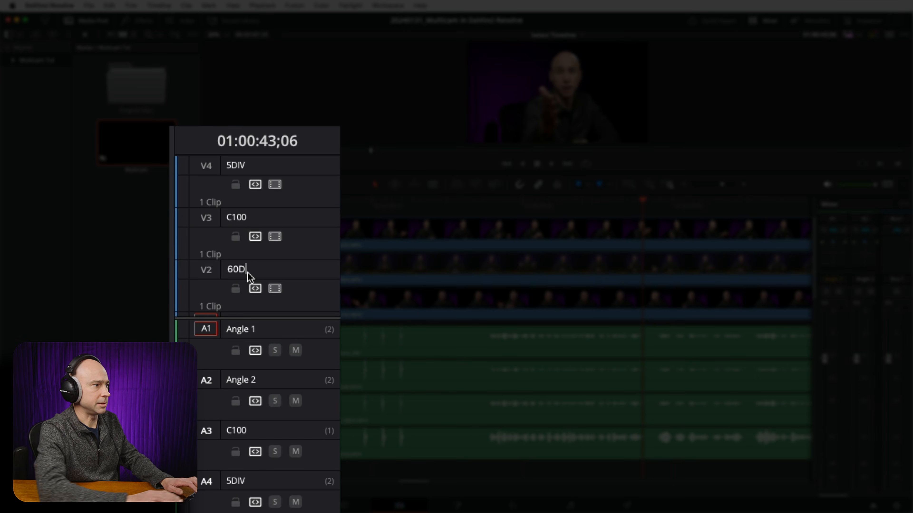
pyautogui.press('Return')
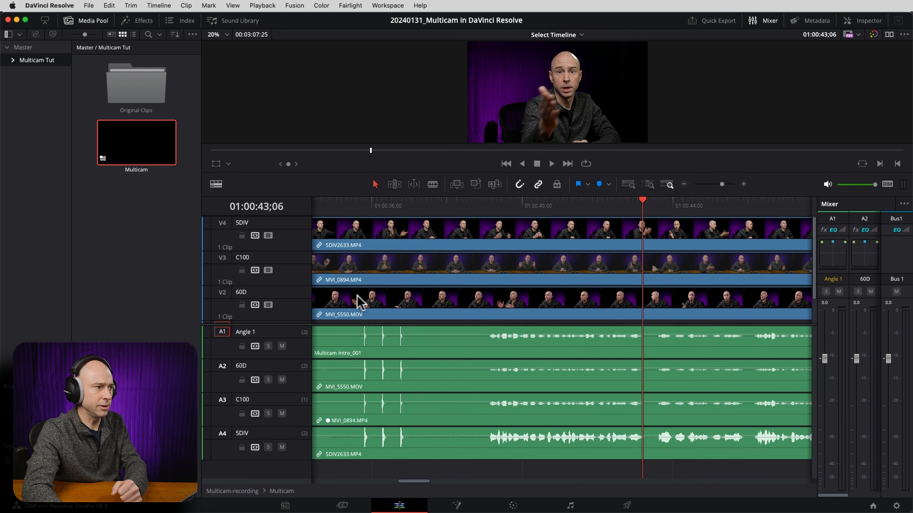
# Mute the Angle 1 audio track that holds the Multicam Intro_001 recording.
pyautogui.click(362, 264)
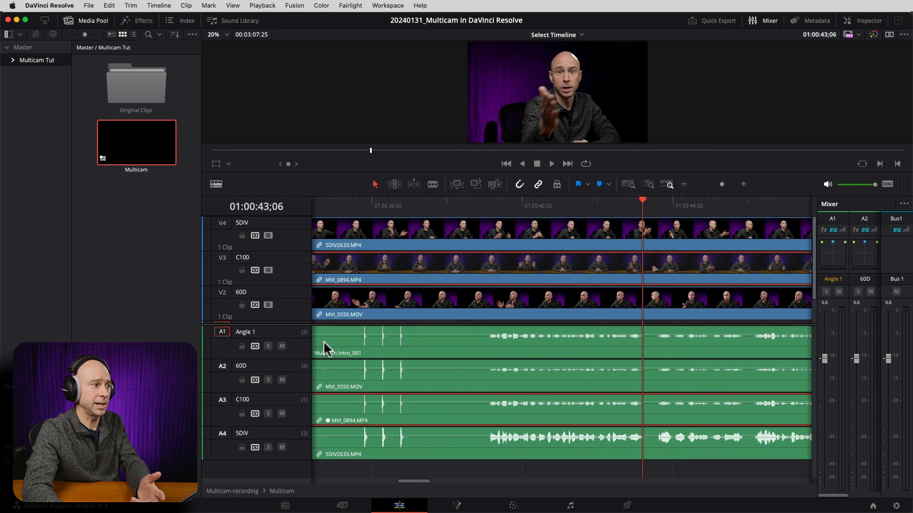
pyautogui.click(282, 346)
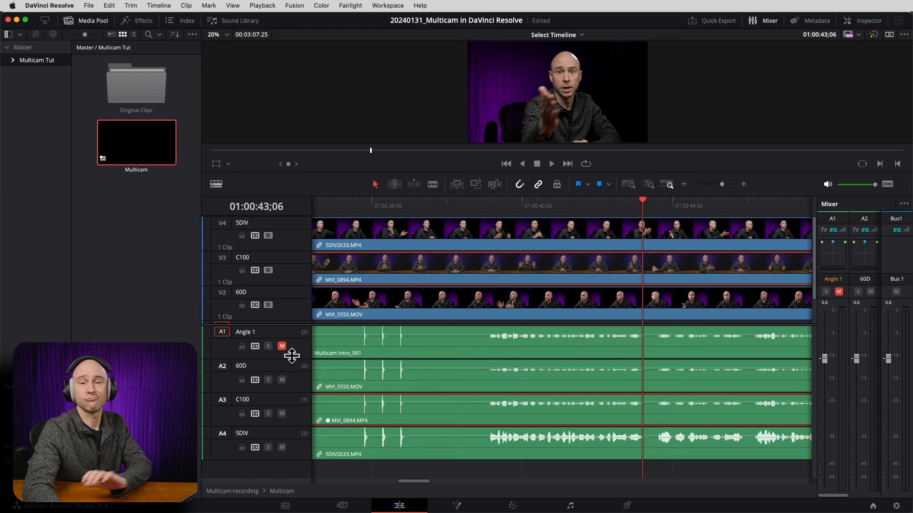
pyautogui.hotkey('shift', 'z')
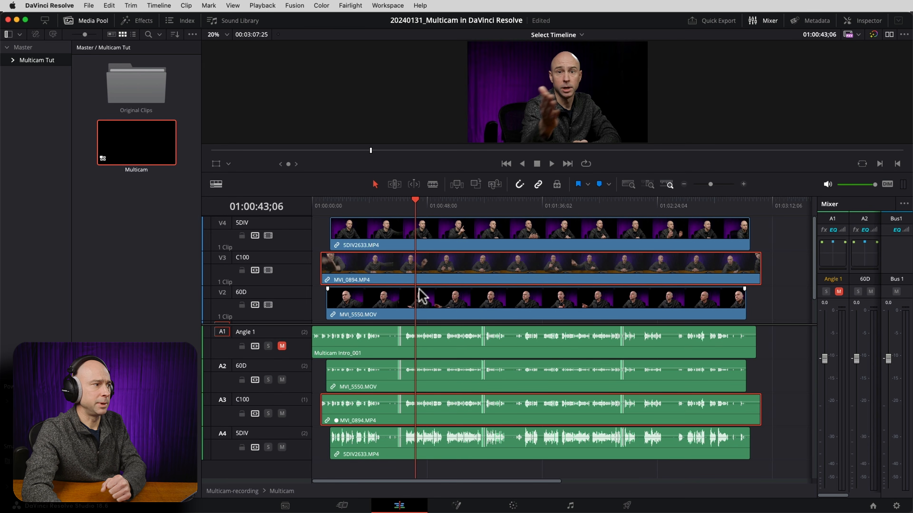
# Reorder the angles in the track index, placing C100 above 5DIV and moving the Angle 1 audio below the other audio tracks.
pyautogui.rightClick(289, 316)
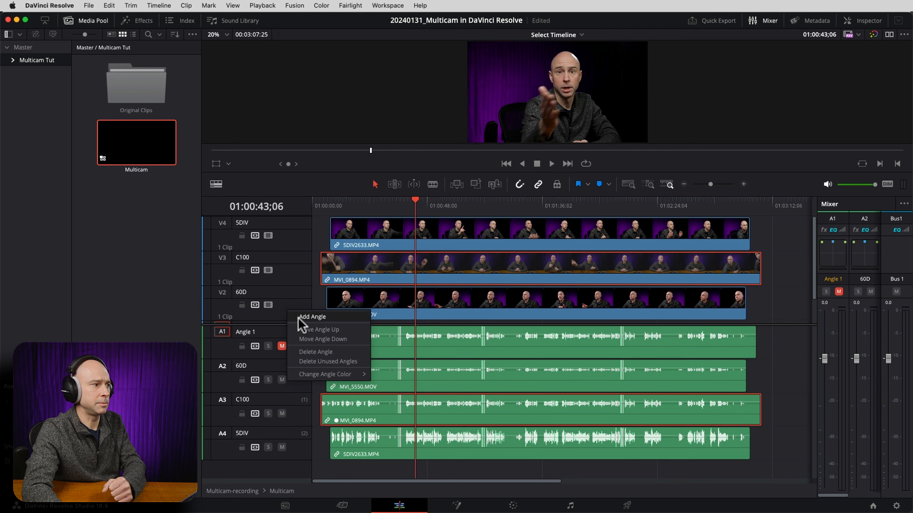
pyautogui.click(292, 285)
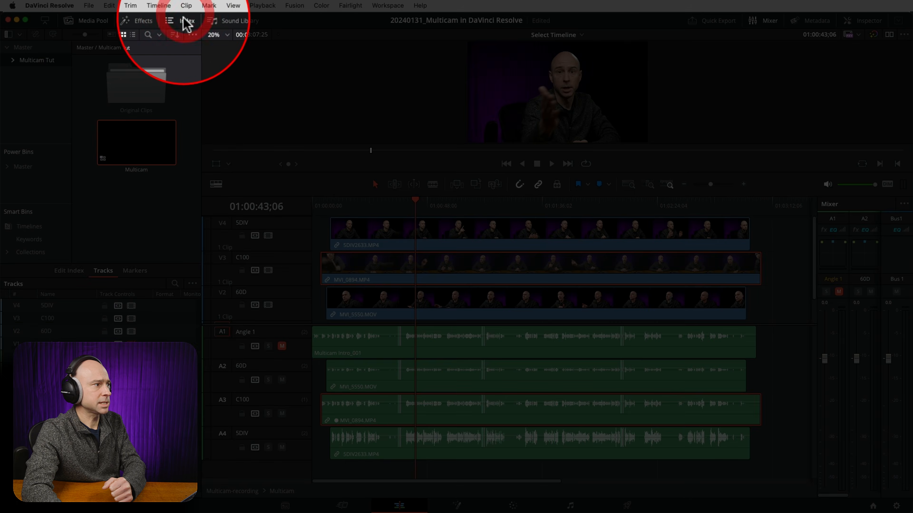
pyautogui.click(184, 20)
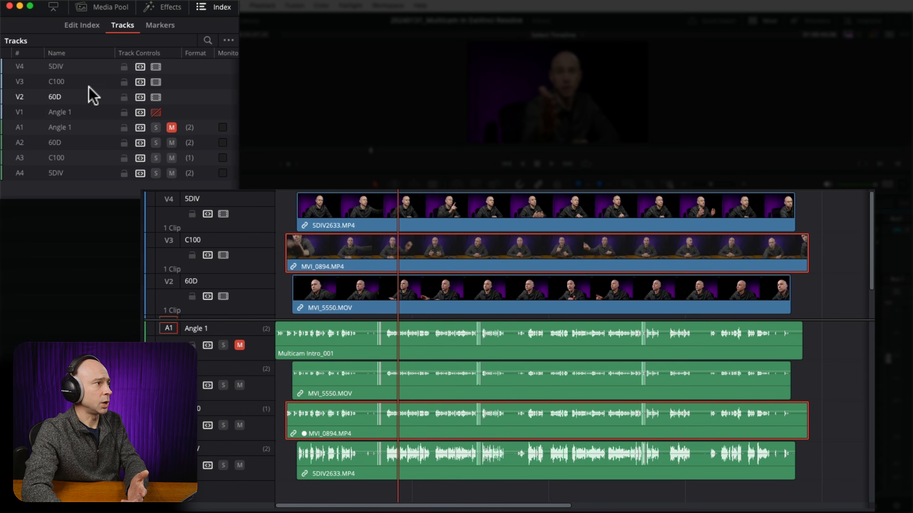
pyautogui.moveTo(83, 84); pyautogui.dragTo(88, 68)
pyautogui.click(78, 98)
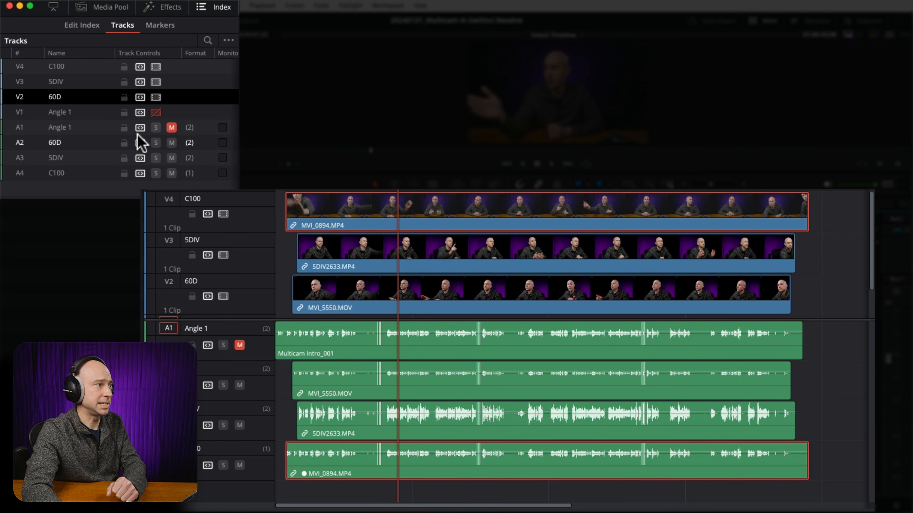
pyautogui.click(94, 127)
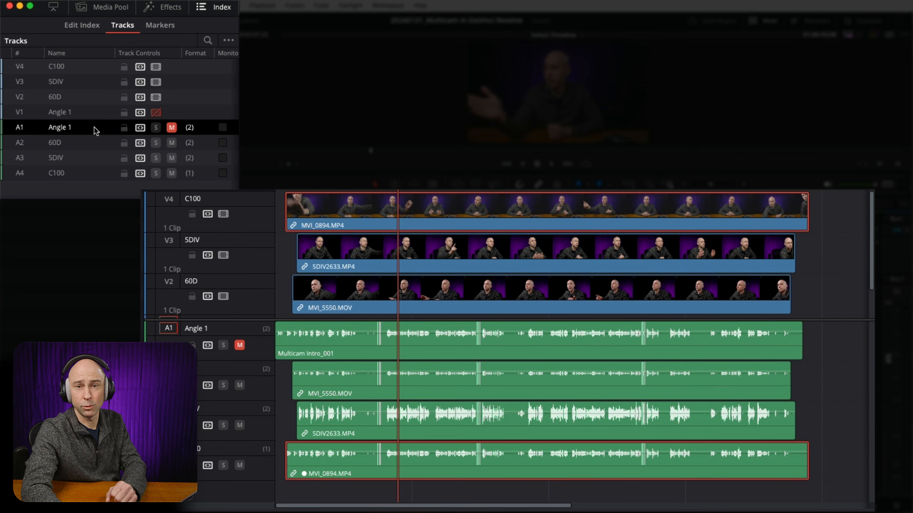
pyautogui.moveTo(94, 125); pyautogui.dragTo(92, 182)
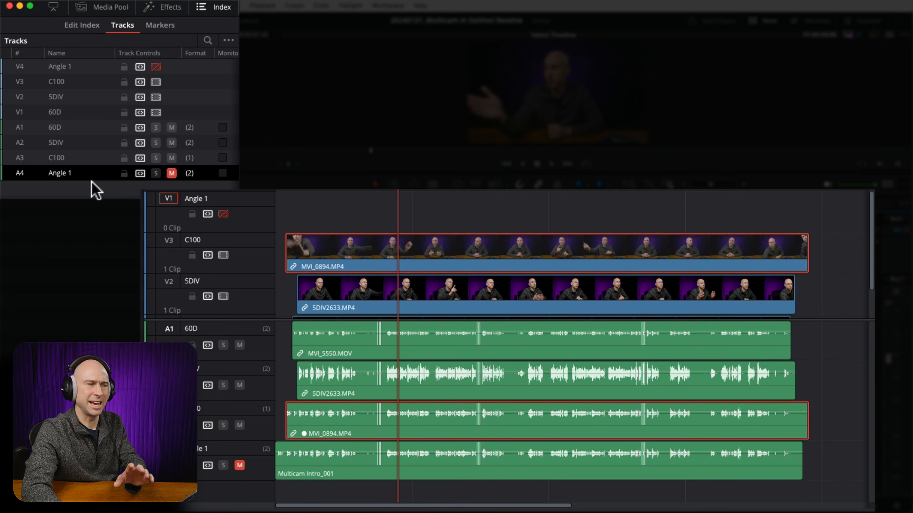
# Rename Angle 1, the external audio angle, as MKE600.
pyautogui.doubleClick(69, 174)
pyautogui.write('MKE600')
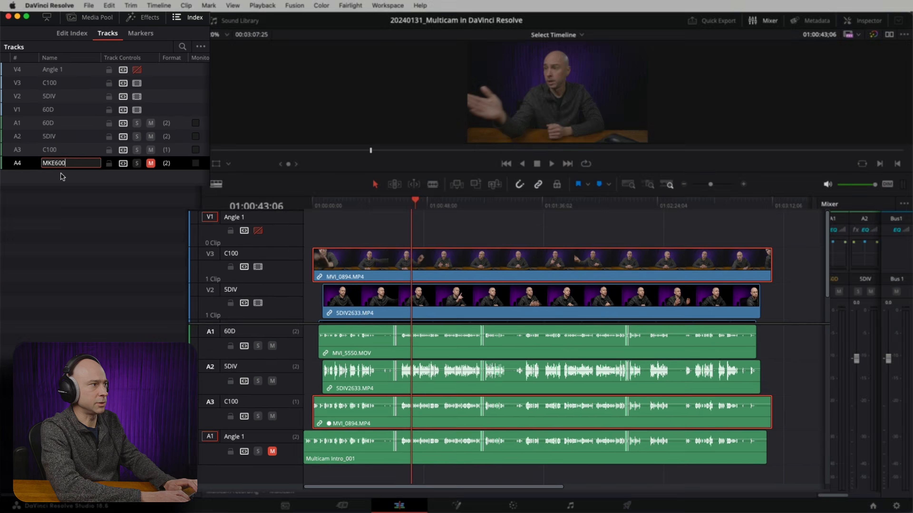
pyautogui.press('Return')
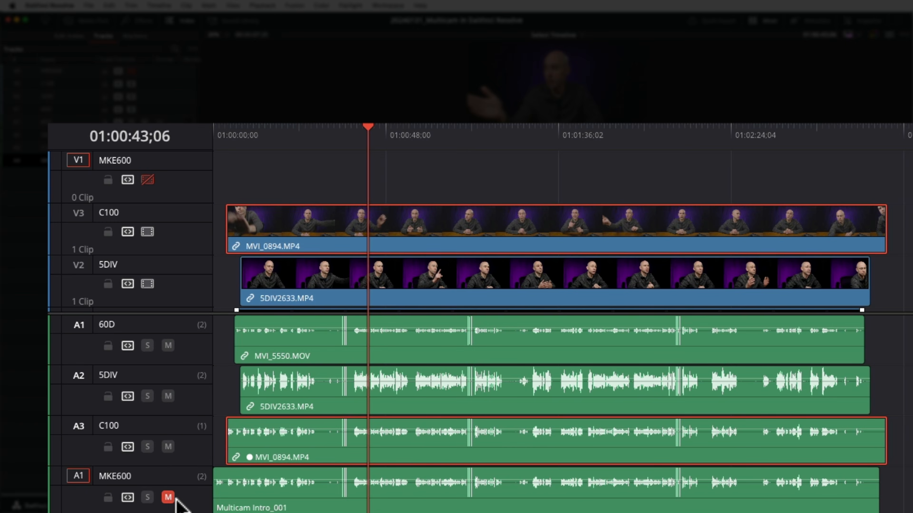
# Try muting the C100 audio track, unmute it, and lower the volume of its MVI_0894.MP4 clip to -100 dB instead.
pyautogui.click(168, 447)
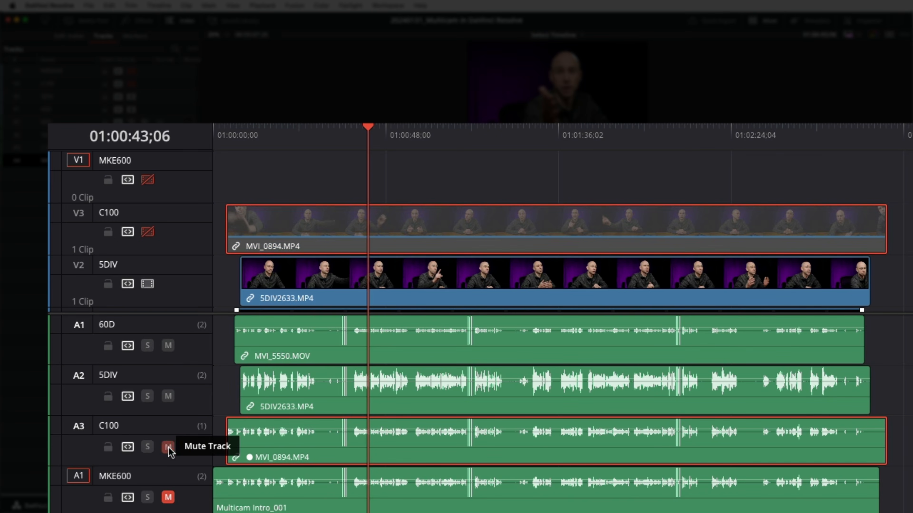
pyautogui.click(169, 447)
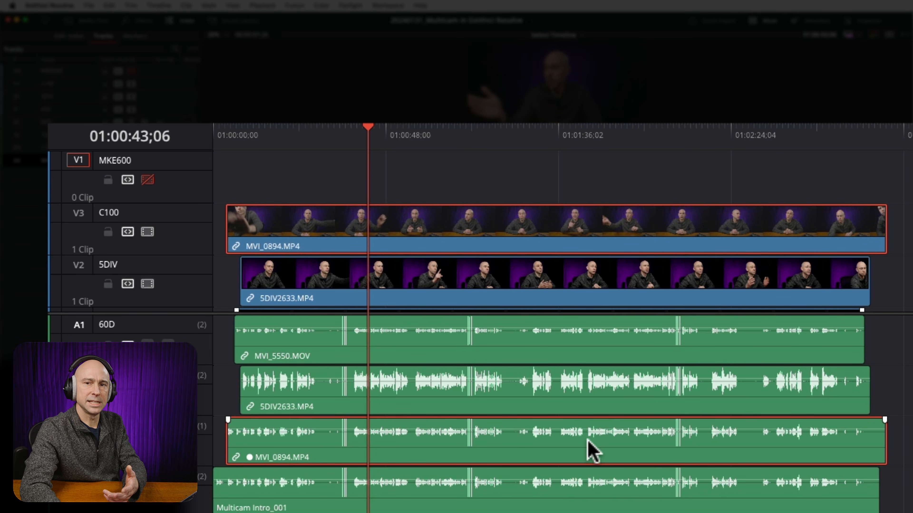
pyautogui.moveTo(571, 430); pyautogui.dragTo(568, 461)
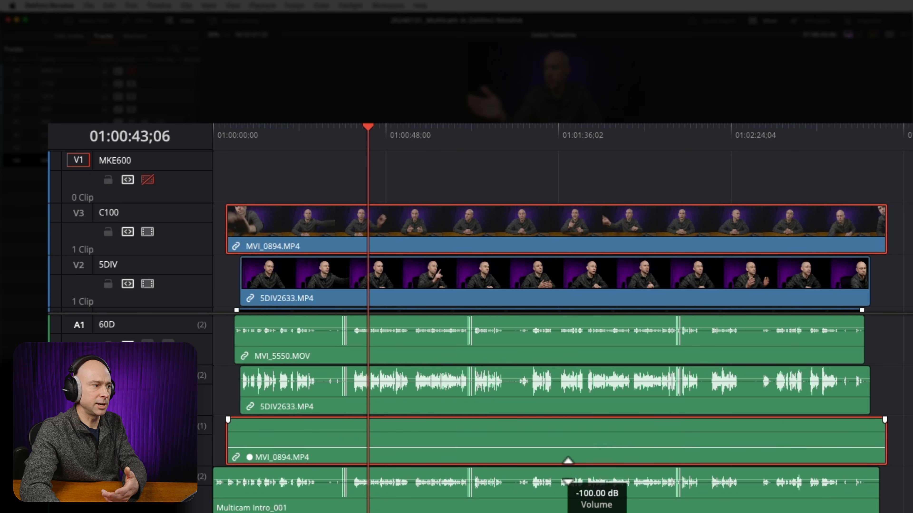
# Undo the last volume change on the MVI_0894.MP4 clip and deselect it.
pyautogui.press('super+z')
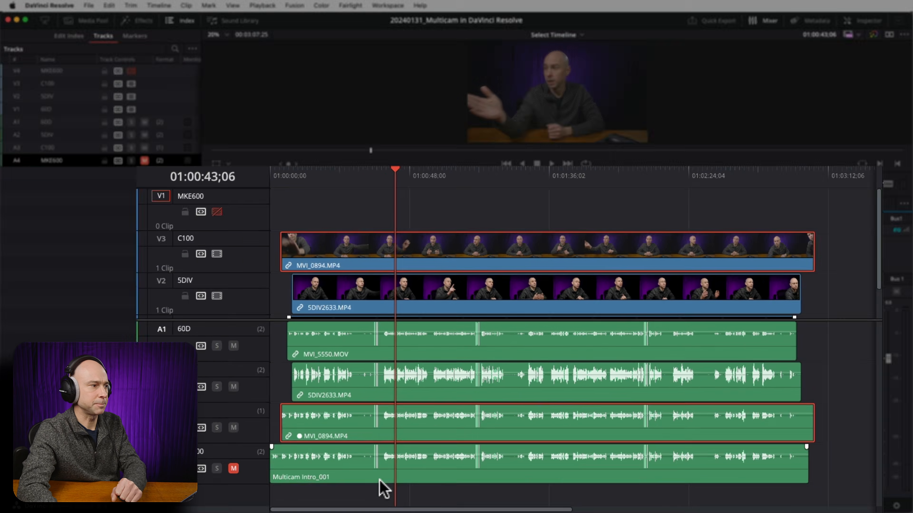
pyautogui.click(315, 162)
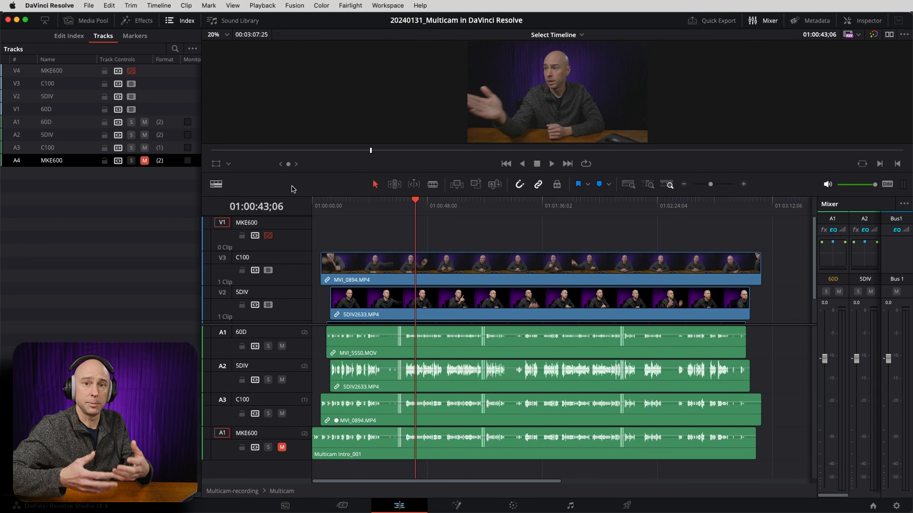
# Start a new timeline named YT Video in the Multicam Tut bin, with 3 video tracks and 3 audio tracks.
pyautogui.click(183, 21)
pyautogui.click(89, 21)
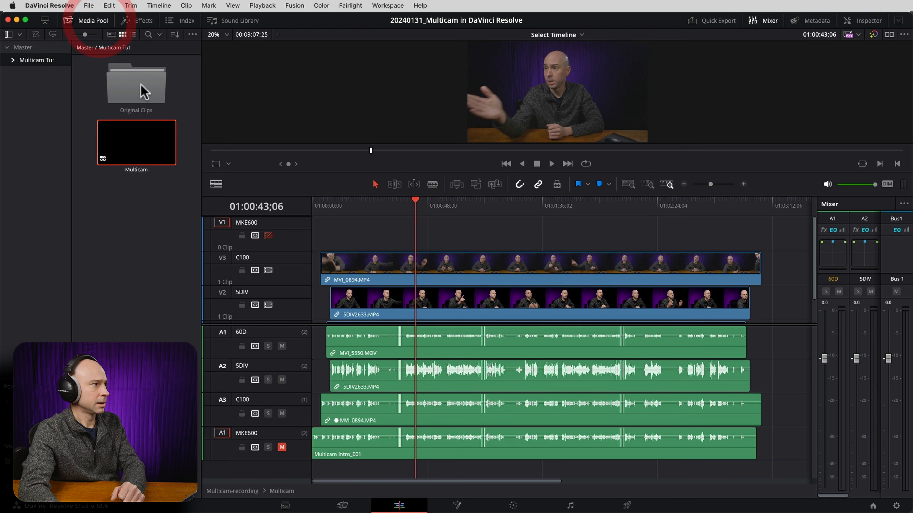
pyautogui.rightClick(106, 203)
pyautogui.moveTo(216, 210)
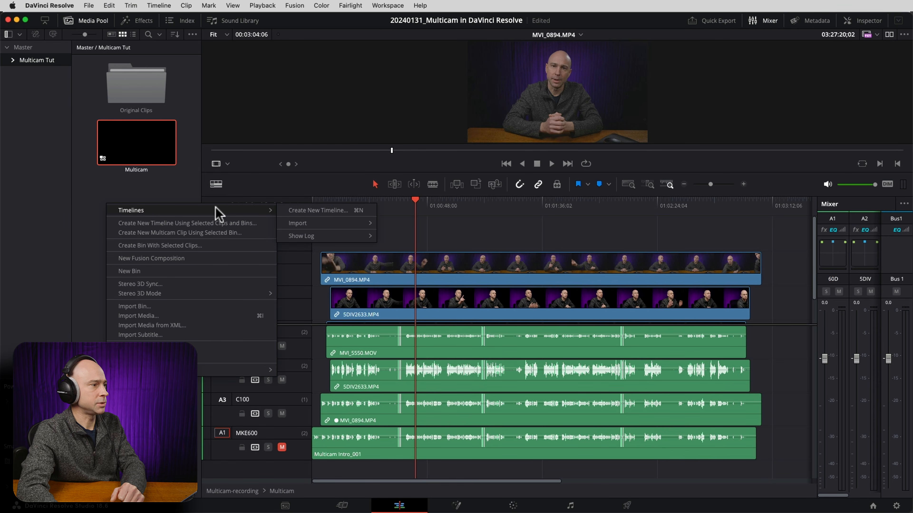
pyautogui.click(296, 211)
pyautogui.write('Y')
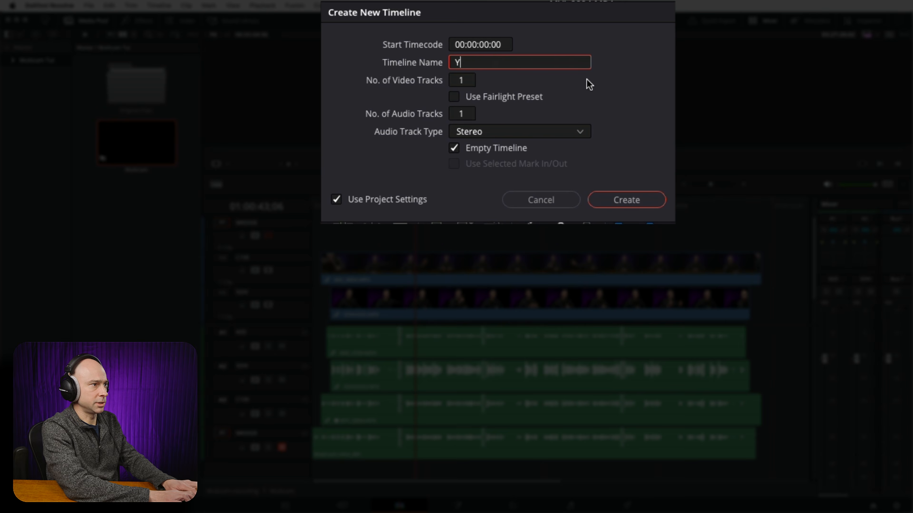
pyautogui.write('T Video')
pyautogui.click(467, 114)
pyautogui.write('3')
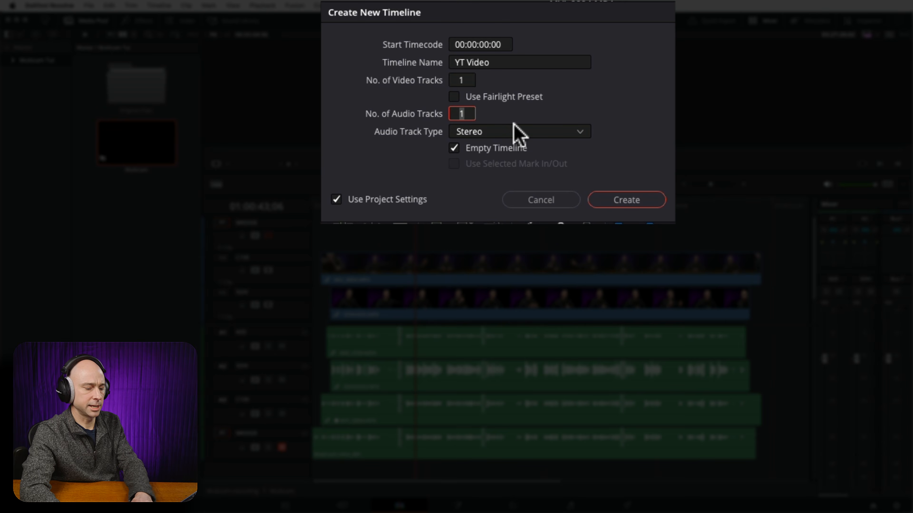
pyautogui.click(463, 80)
pyautogui.write('3')
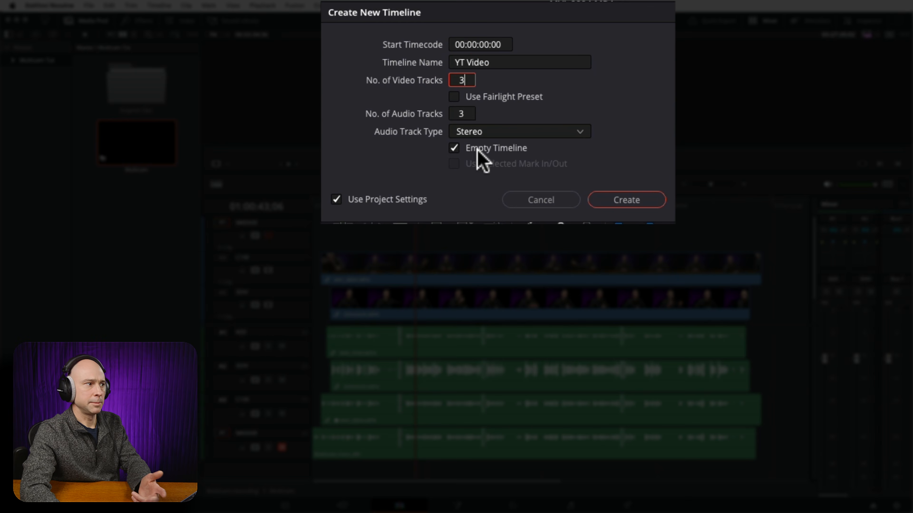
# Turn off the project settings for the new timeline, review its format, monitor, output and color settings, and create it.
pyautogui.click(337, 198)
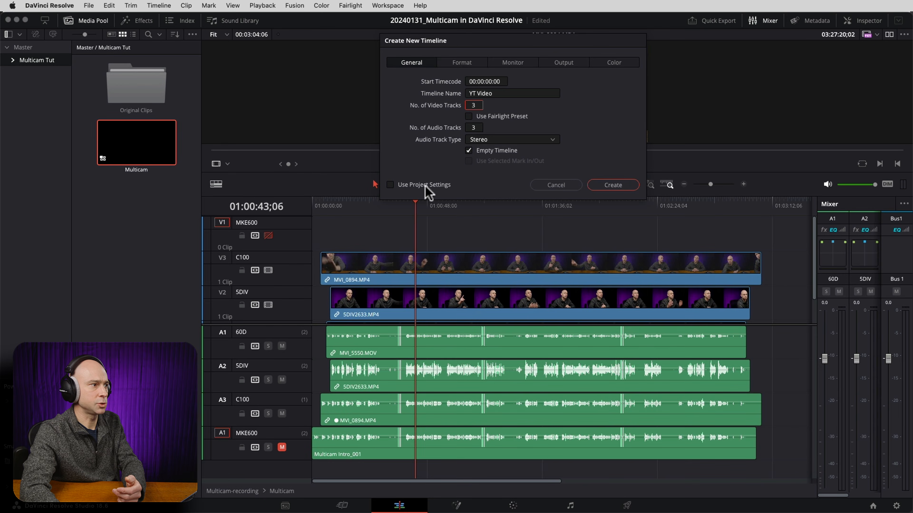
pyautogui.click(425, 185)
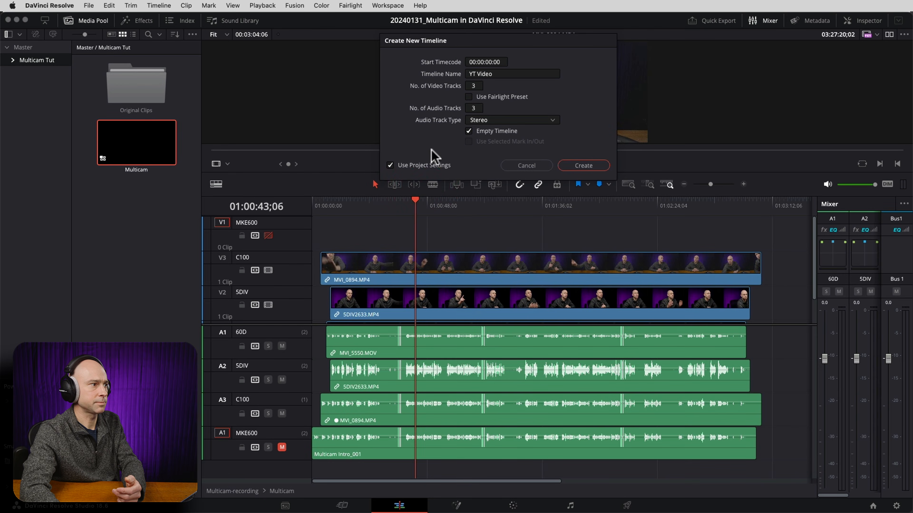
pyautogui.click(428, 163)
pyautogui.click(461, 62)
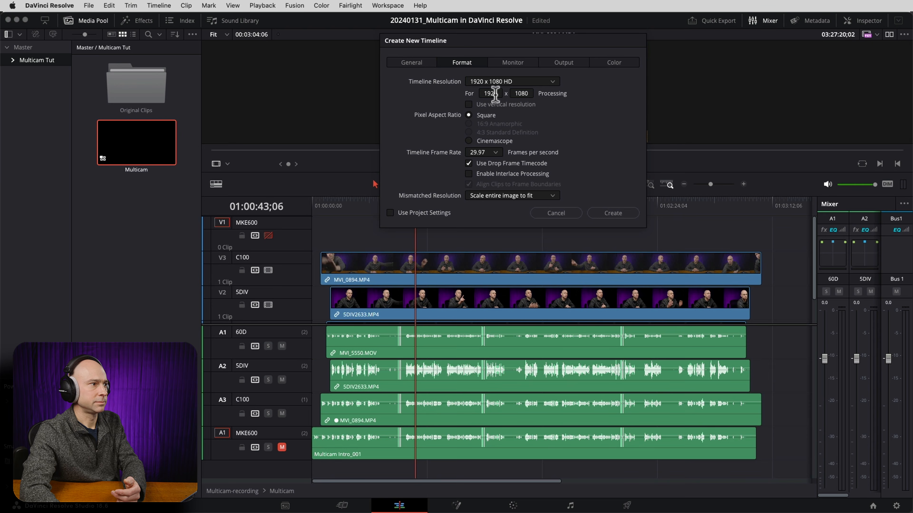
pyautogui.click(513, 62)
pyautogui.click(564, 63)
pyautogui.click(613, 63)
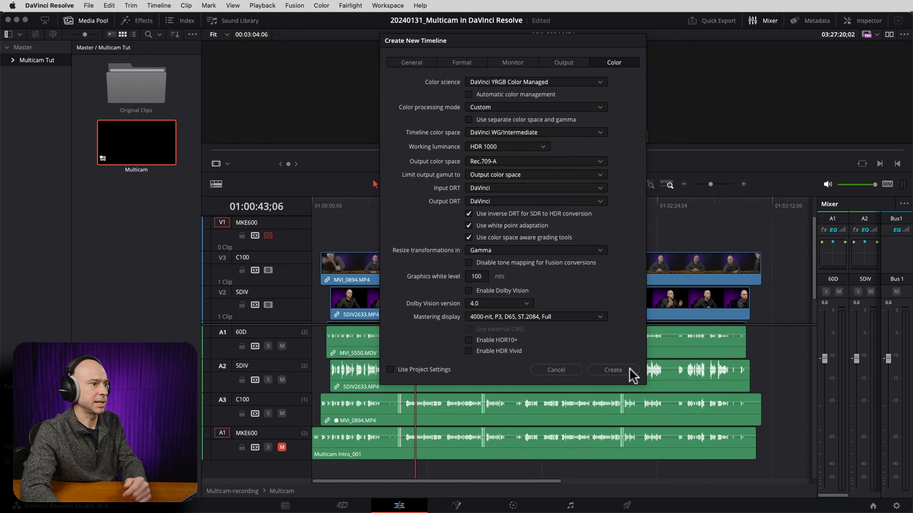
pyautogui.click(613, 371)
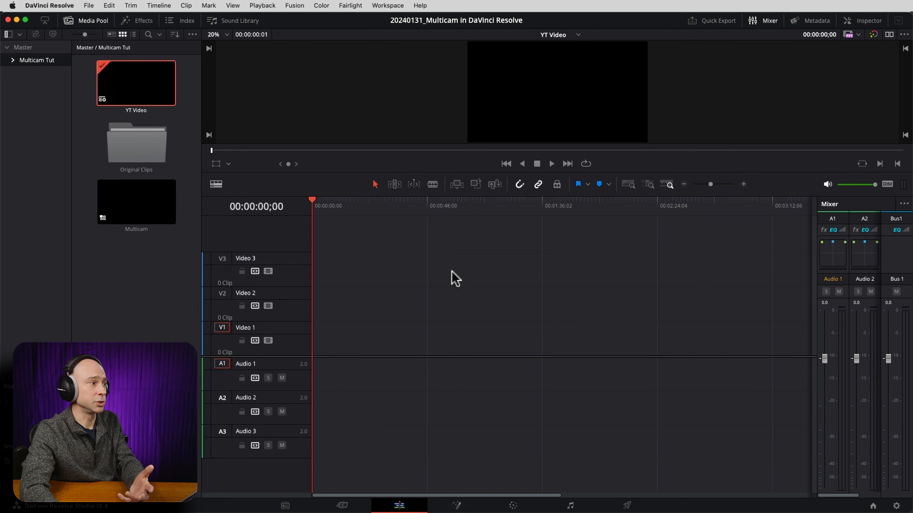
# Place the Multicam clip at the start of Video 1 and Audio 1 and skim through it on the timeline.
pyautogui.click(124, 208)
pyautogui.moveTo(123, 208); pyautogui.dragTo(329, 351)
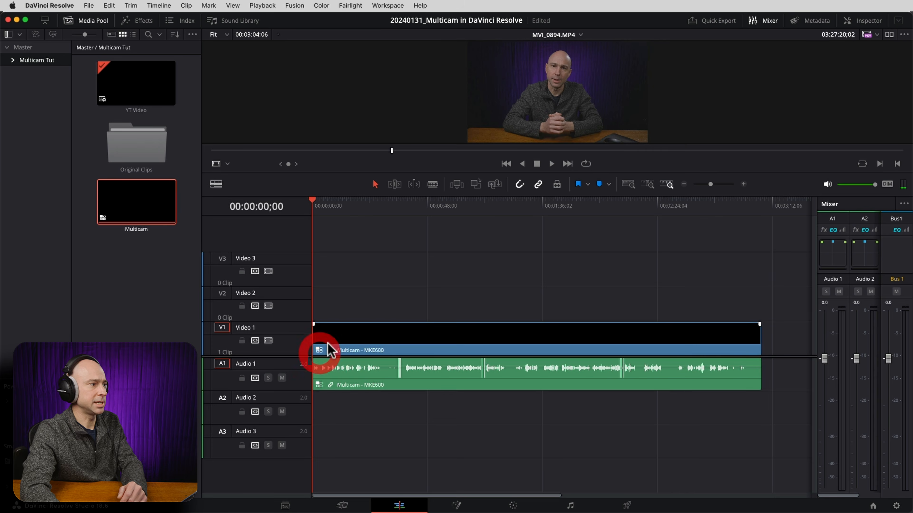
pyautogui.moveTo(351, 205); pyautogui.dragTo(439, 212)
pyautogui.click(484, 215)
pyautogui.click(391, 218)
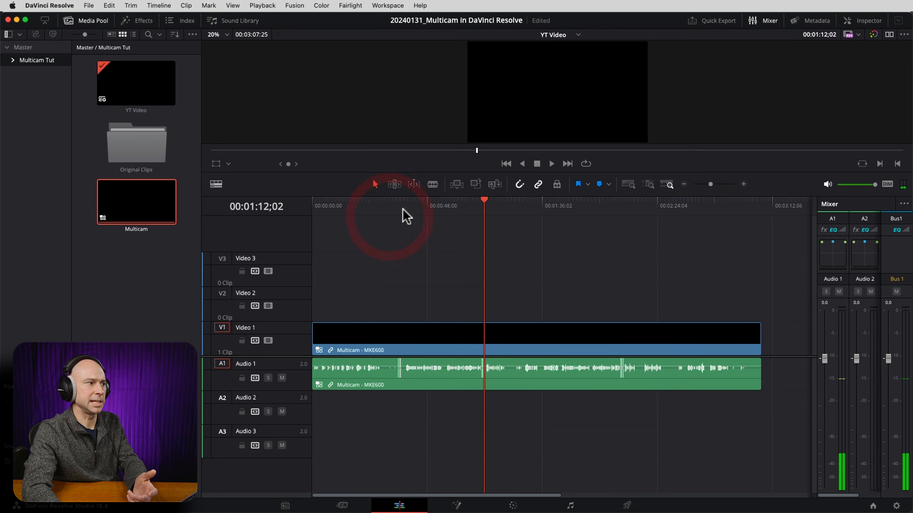
pyautogui.click(418, 210)
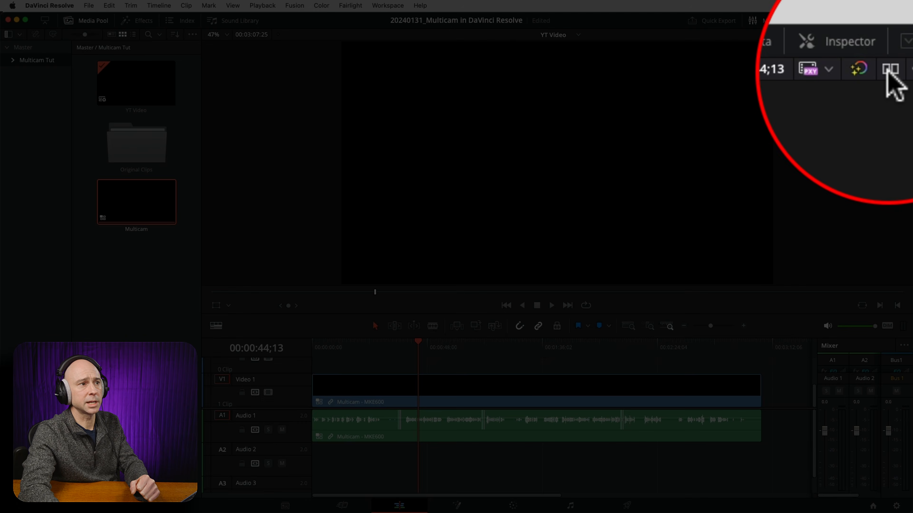
# Show source and timeline viewers side by side and set the source viewer to Multicam mode.
pyautogui.click(889, 34)
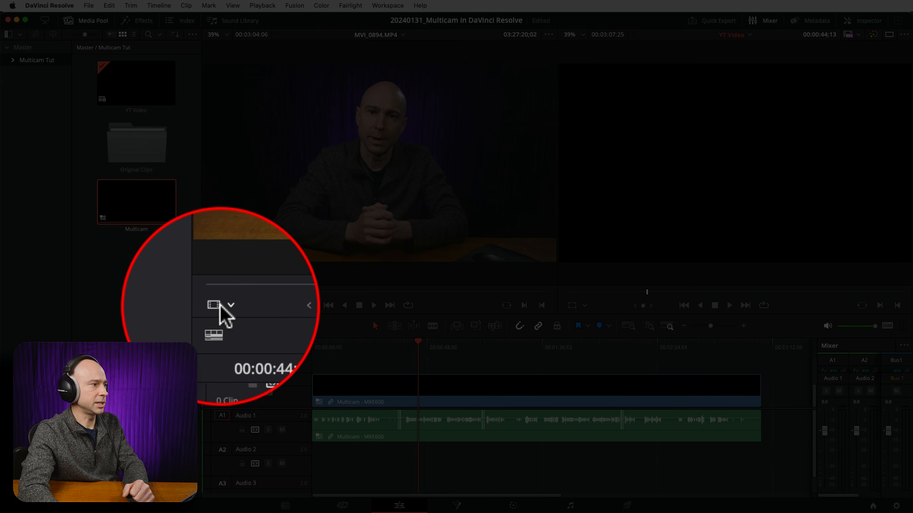
pyautogui.click(222, 306)
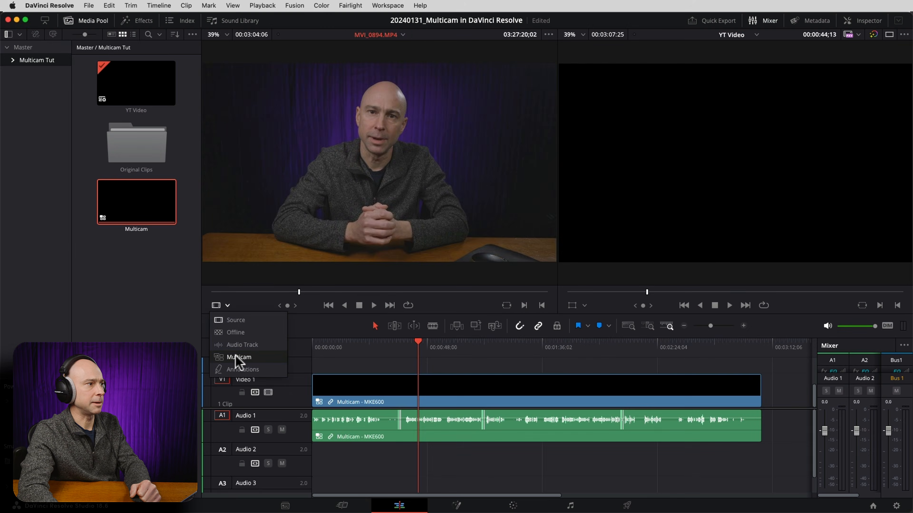
pyautogui.click(238, 354)
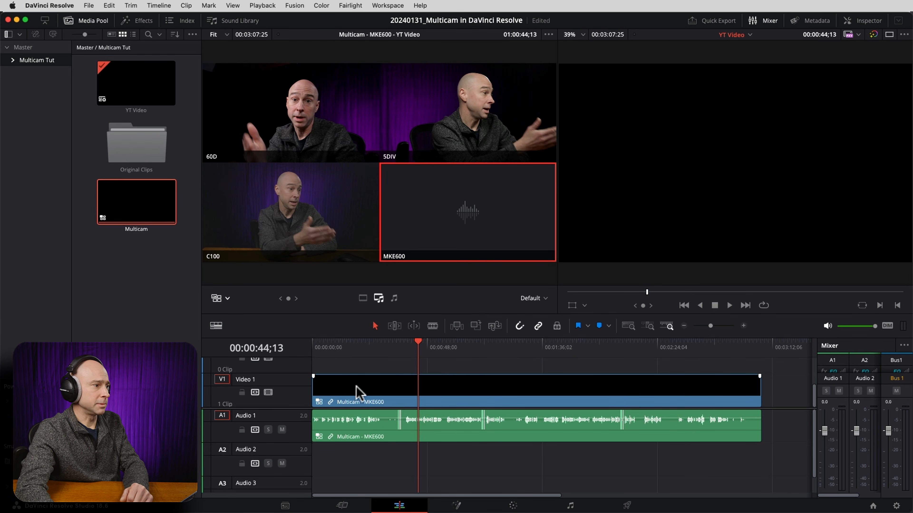
# Switch the video of the Multicam clip on Video 1 to the C100 angle.
pyautogui.click(346, 381)
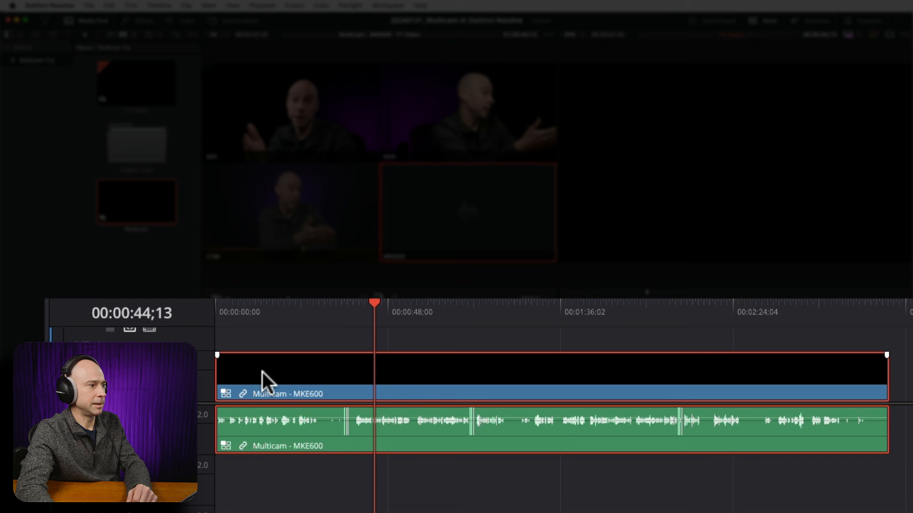
pyautogui.rightClick(346, 381)
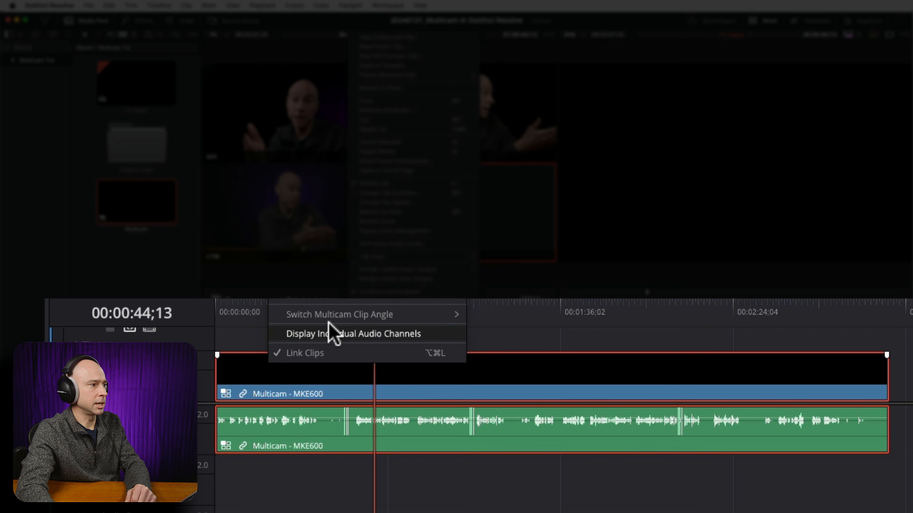
pyautogui.moveTo(313, 318)
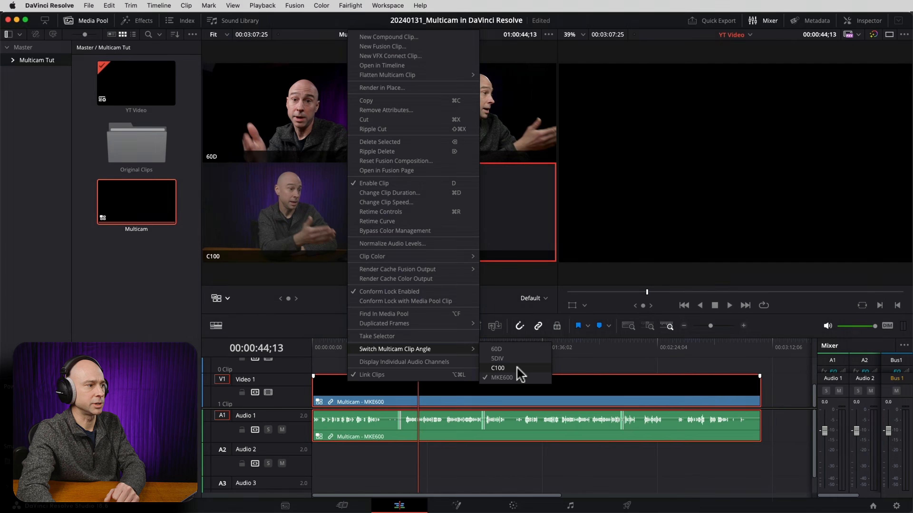
pyautogui.click(523, 344)
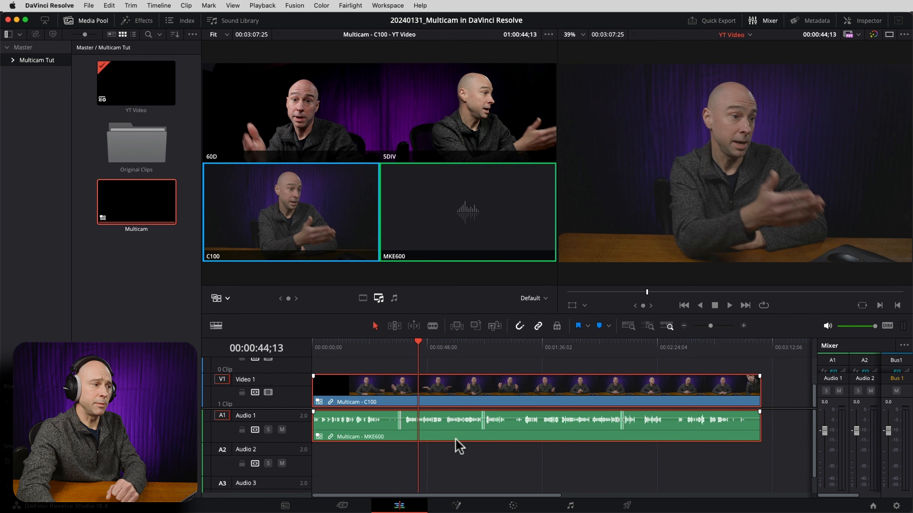
# Switch the audio of the Multicam clip on Audio 1 to the C100 angle.
pyautogui.rightClick(409, 426)
pyautogui.moveTo(437, 391)
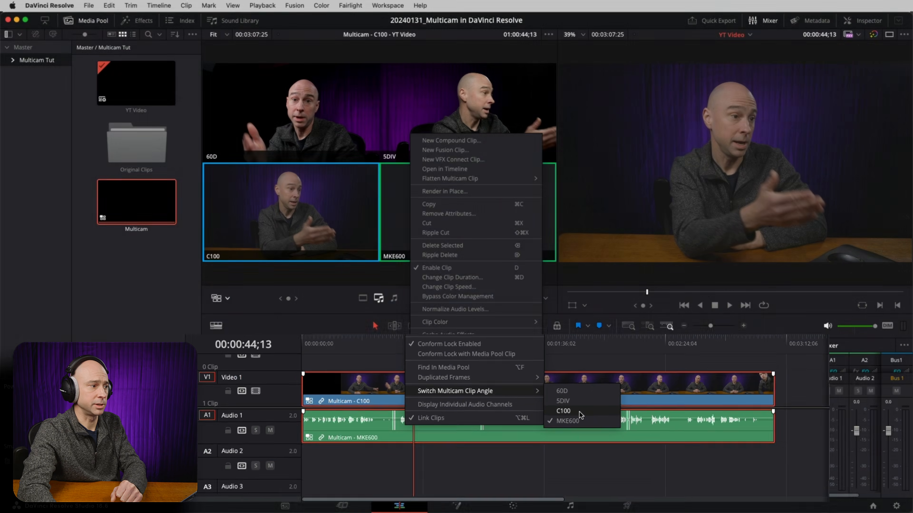
pyautogui.click(575, 414)
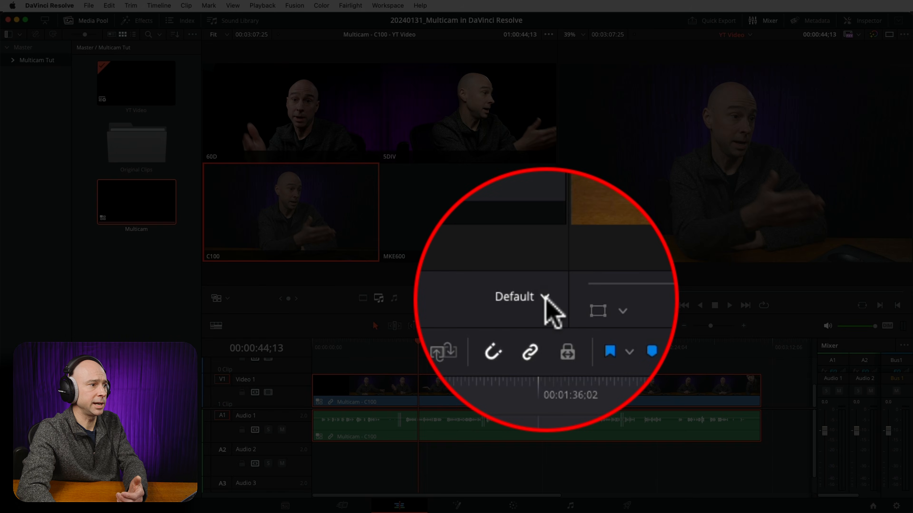
# Try the 4x4 grid for the multicam angle display and return it to Default.
pyautogui.click(544, 297)
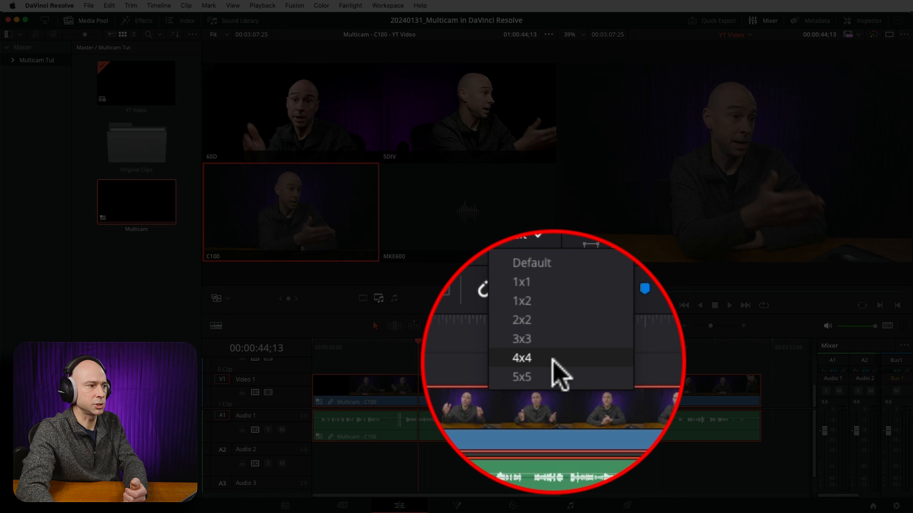
pyautogui.click(553, 361)
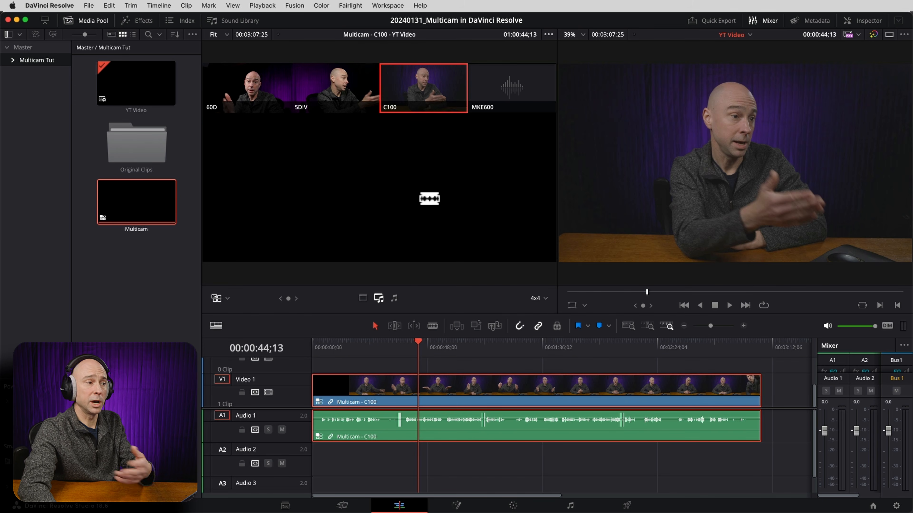
pyautogui.click(545, 298)
pyautogui.click(550, 329)
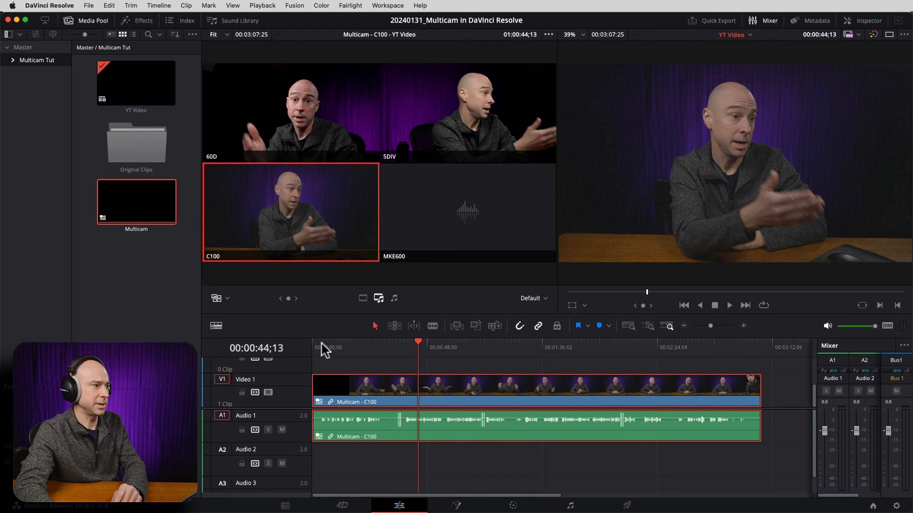
# Move to the opening seconds of the timeline and set multicam switching to affect video only.
pyautogui.moveTo(316, 347); pyautogui.dragTo(335, 350)
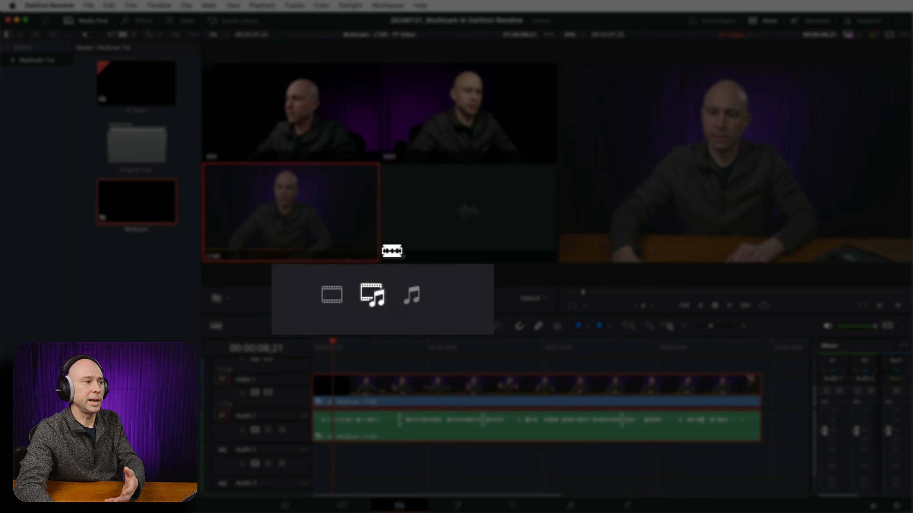
pyautogui.click(335, 297)
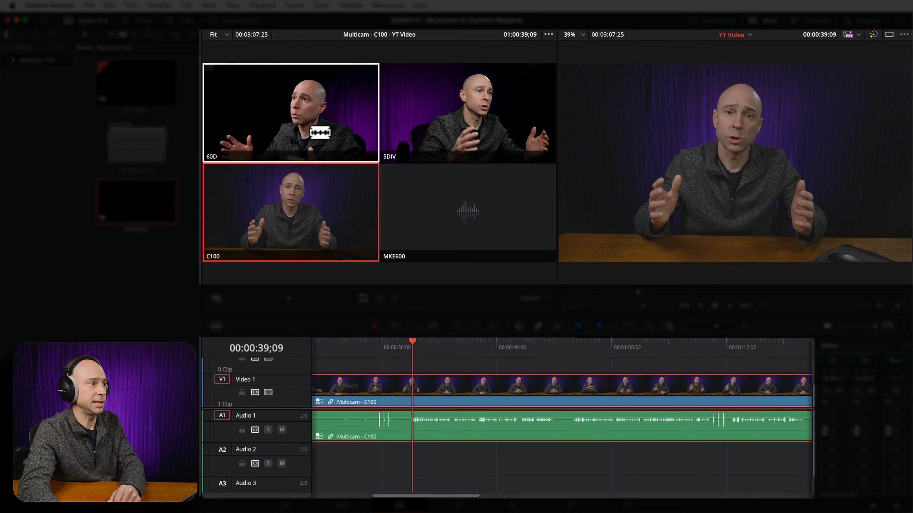
# Try cutting the video to the 5DIV angle at 00:00:39;09 and undo the cut.
pyautogui.click(414, 134)
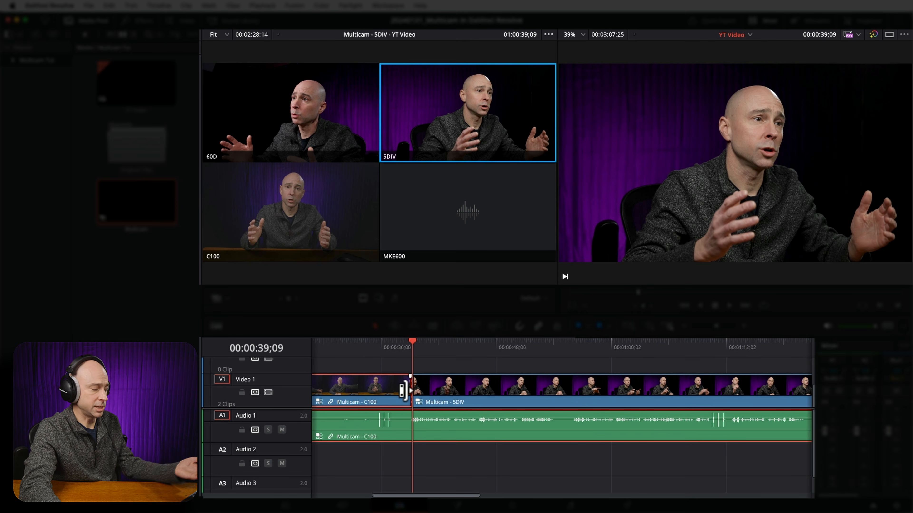
pyautogui.press('super+z')
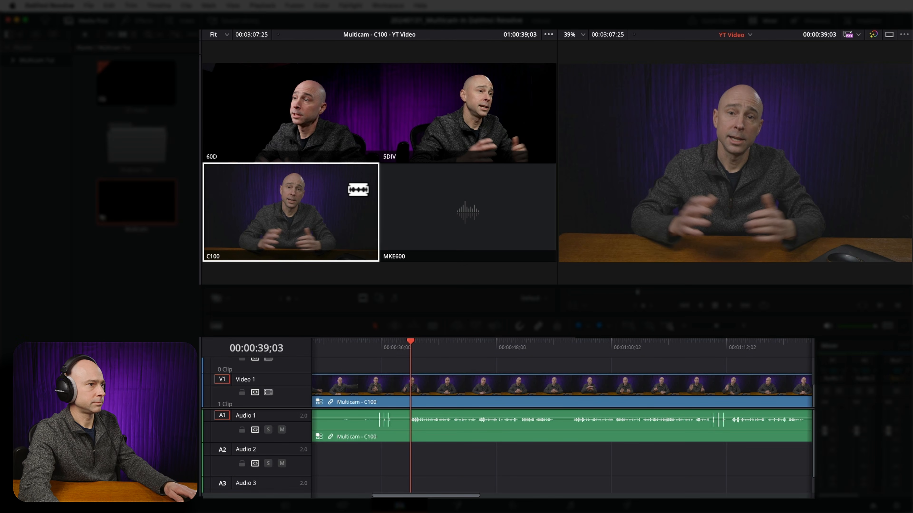
# Play the timeline from 00:00:39;03, cut live to 5DIV, 60D and back to C100, and return to 00:00:42;04 to review the cuts.
pyautogui.press('space')
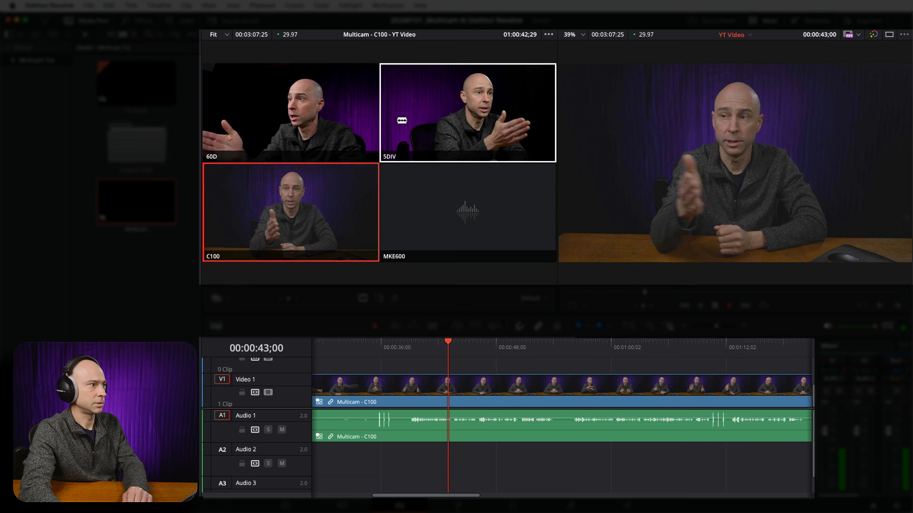
pyautogui.click(546, 116)
pyautogui.click(357, 117)
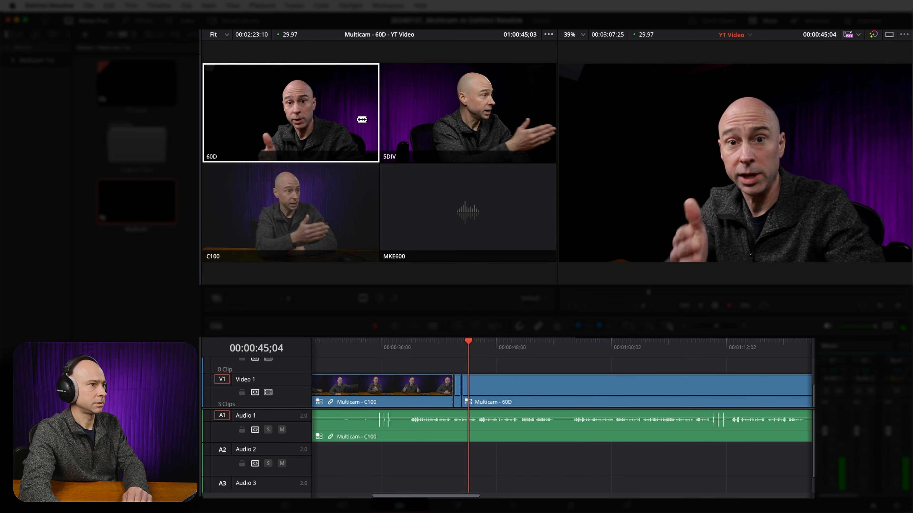
pyautogui.click(357, 198)
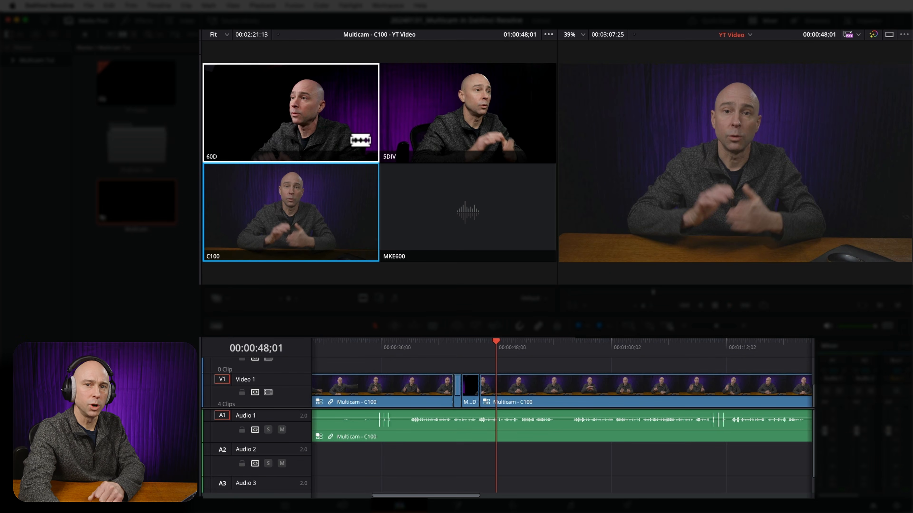
pyautogui.click(439, 346)
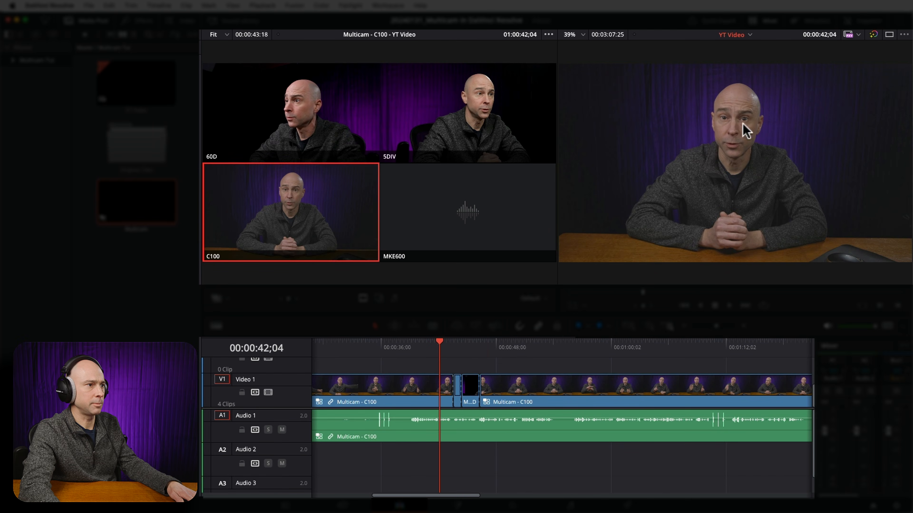
# Play the timeline from 00:00:42;04 through the 5DIV, 60D and C100 cuts to review the angle changes.
pyautogui.press('space')
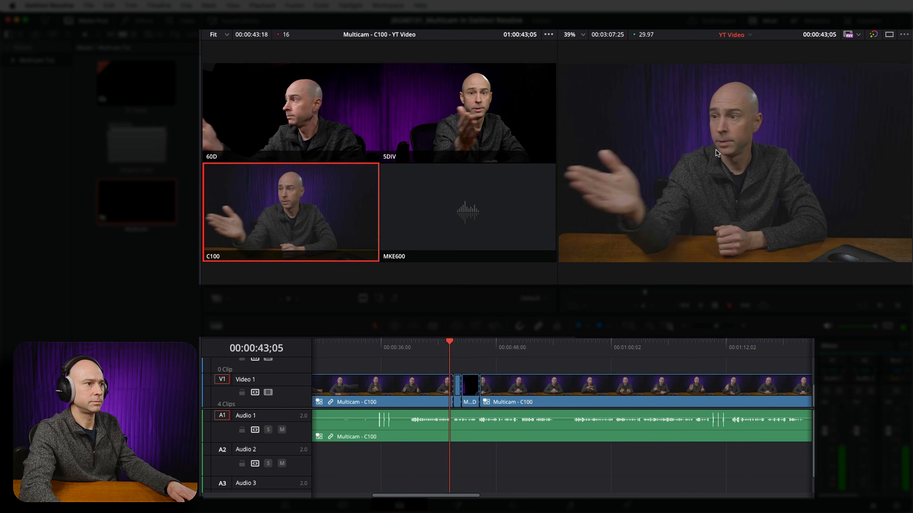
pyautogui.press('2')
pyautogui.press('1')
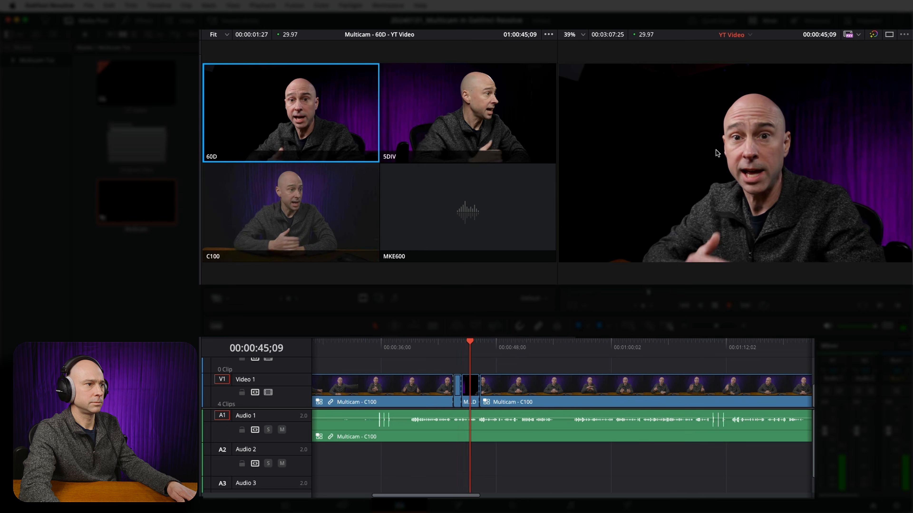
pyautogui.press('3')
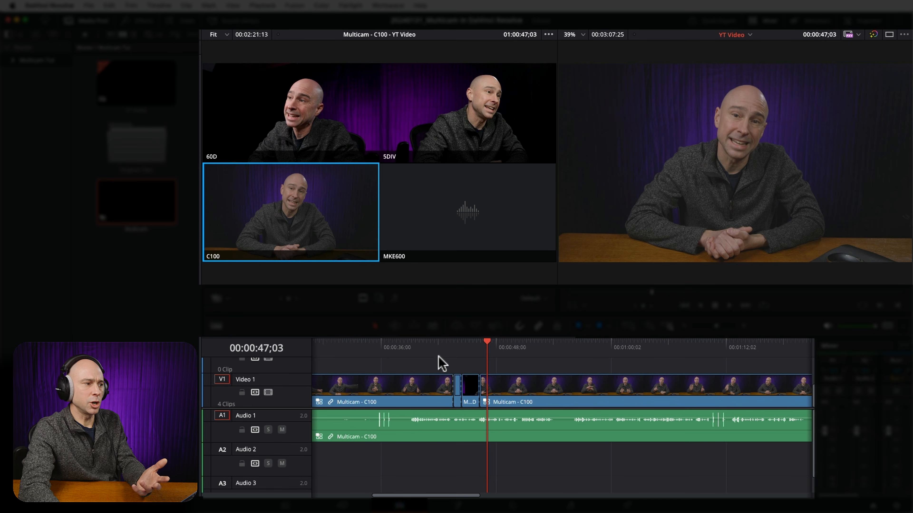
# Roll the video edit between the C100 and 5DIV clips earlier, to 00:00:43;02, so the cut matches the head turn.
pyautogui.click(454, 346)
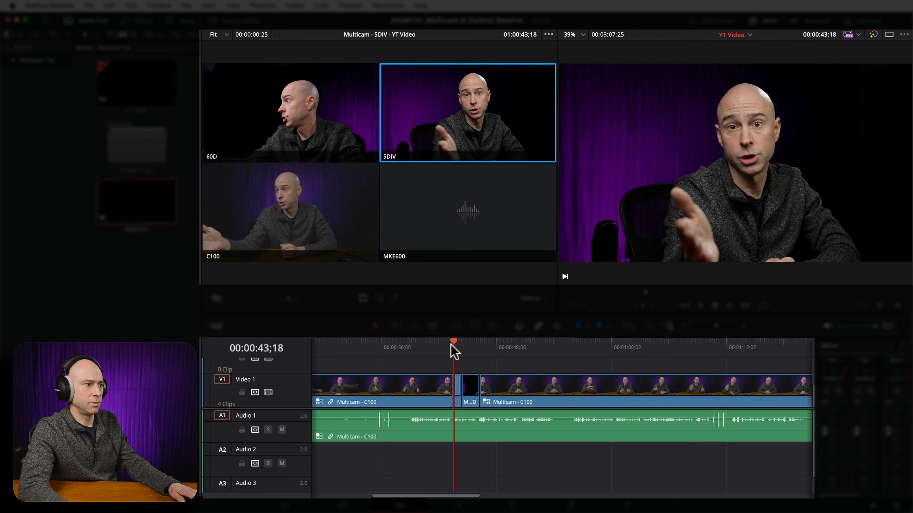
pyautogui.click(452, 347)
pyautogui.press('Left')
pyautogui.press('Left')
pyautogui.press('Left')
pyautogui.press('Left')
pyautogui.press('Left')
pyautogui.press('Left')
pyautogui.press('Left')
pyautogui.press('Left')
pyautogui.press('Left')
pyautogui.press('Left')
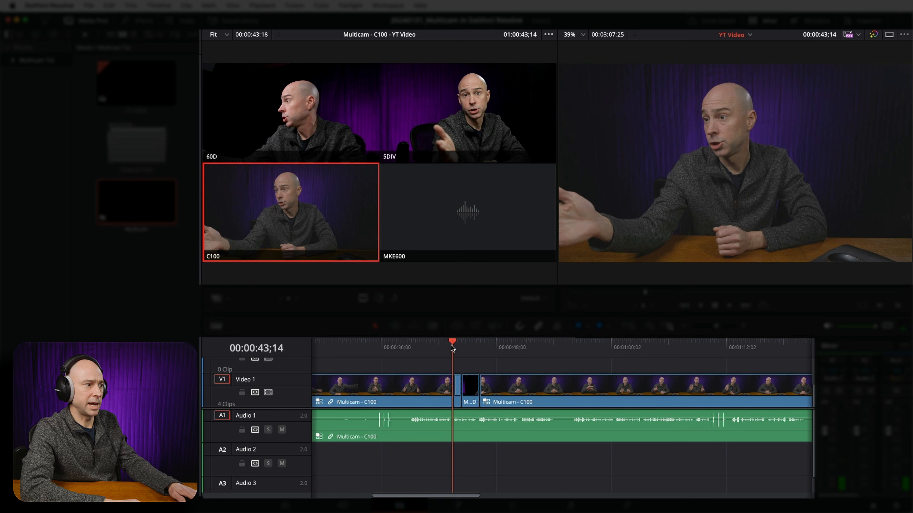
pyautogui.press('Left')
pyautogui.press('Left')
pyautogui.press('Left')
pyautogui.press('Left')
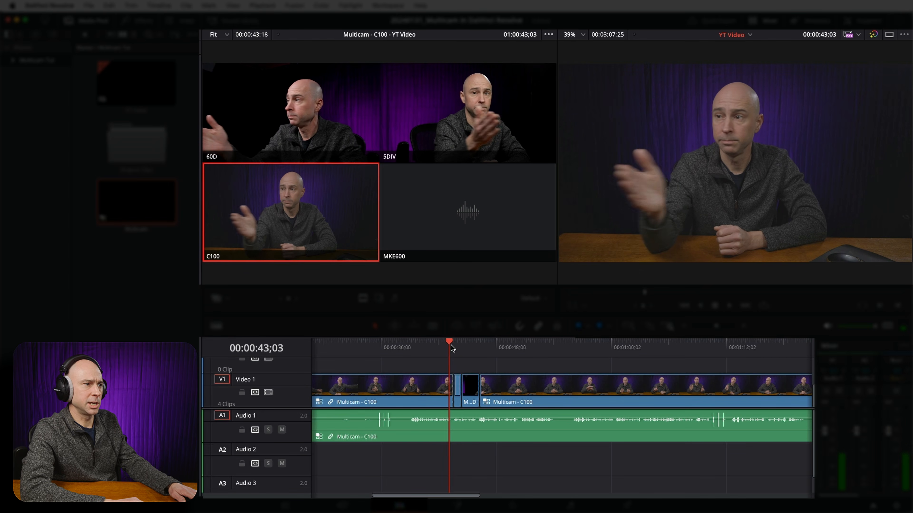
pyautogui.press('Left')
pyautogui.press('Right')
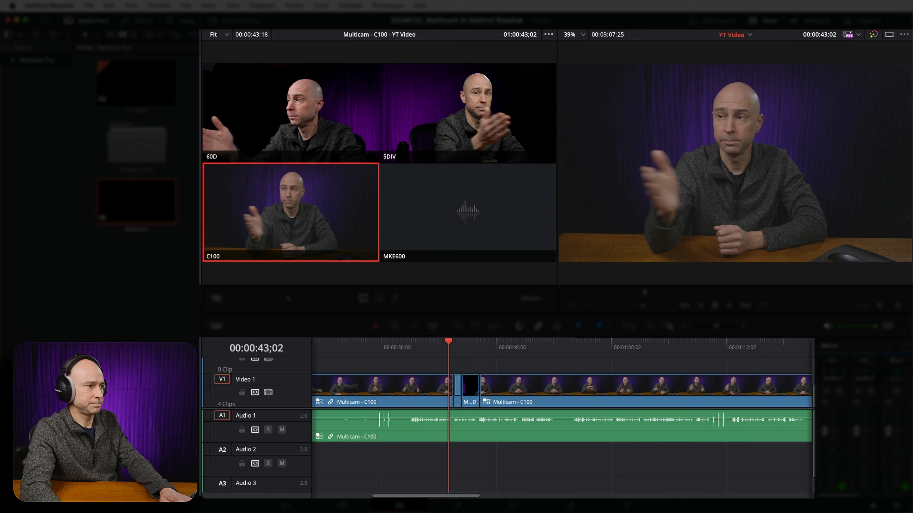
pyautogui.press('super+equal')
pyautogui.press('super+equal')
pyautogui.moveTo(582, 388); pyautogui.dragTo(564, 383)
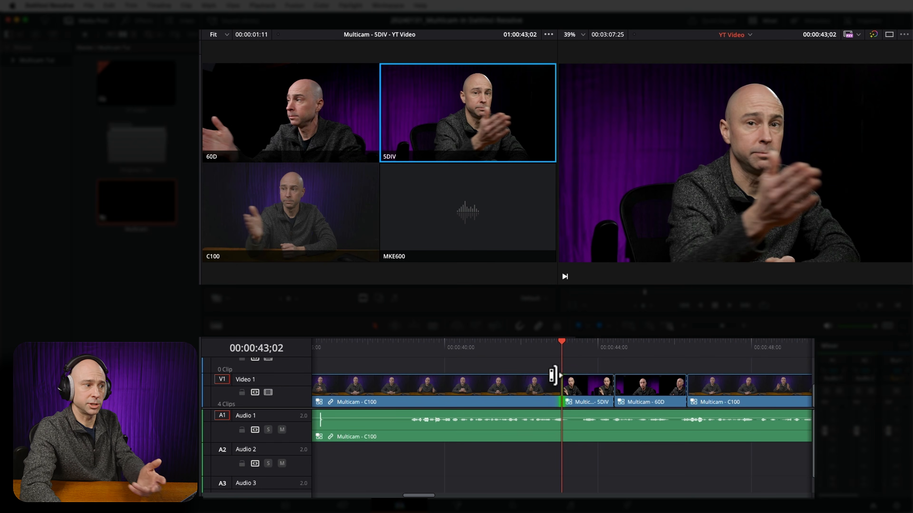
# Play the timeline from shortly after 00:00:40;00 past the 60D clip to check the timing of the moved cut.
pyautogui.click(467, 346)
pyautogui.press('space')
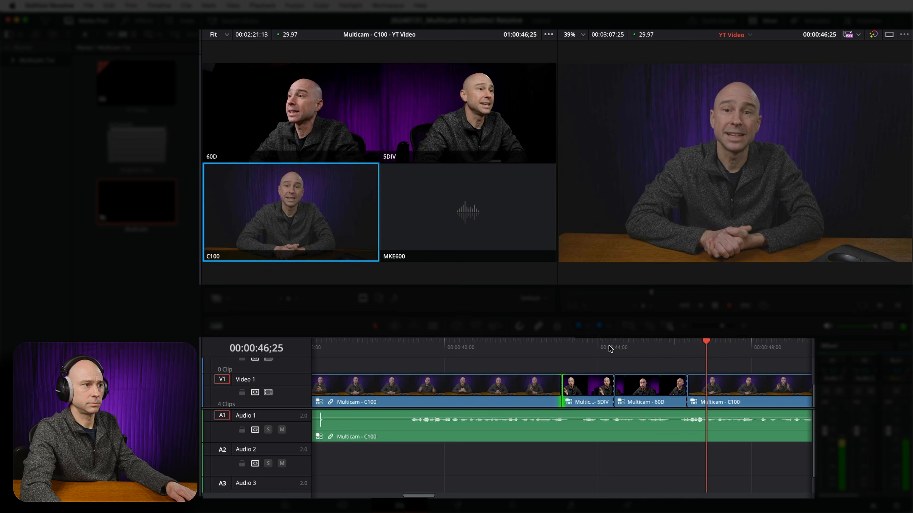
pyautogui.press('space')
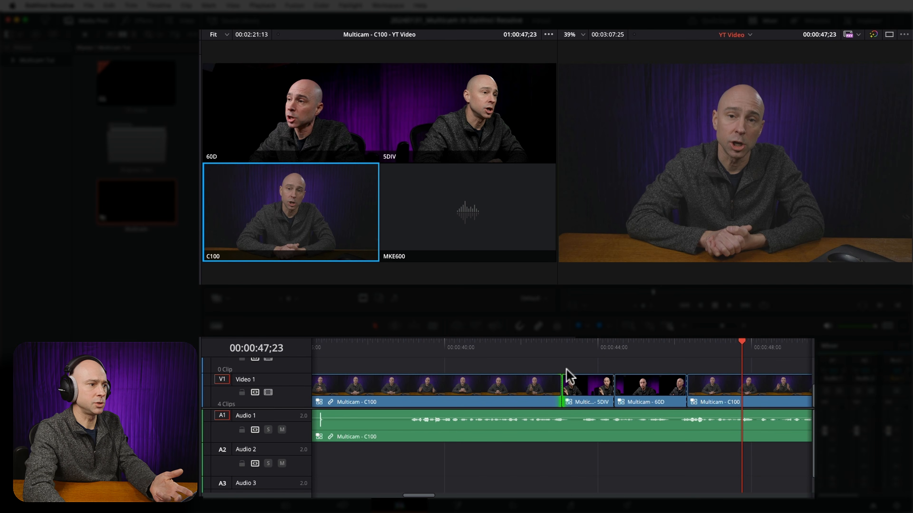
# Switch the multicam angle of the short 5DIV clip at 00:00:43;19 to 60D.
pyautogui.click(583, 347)
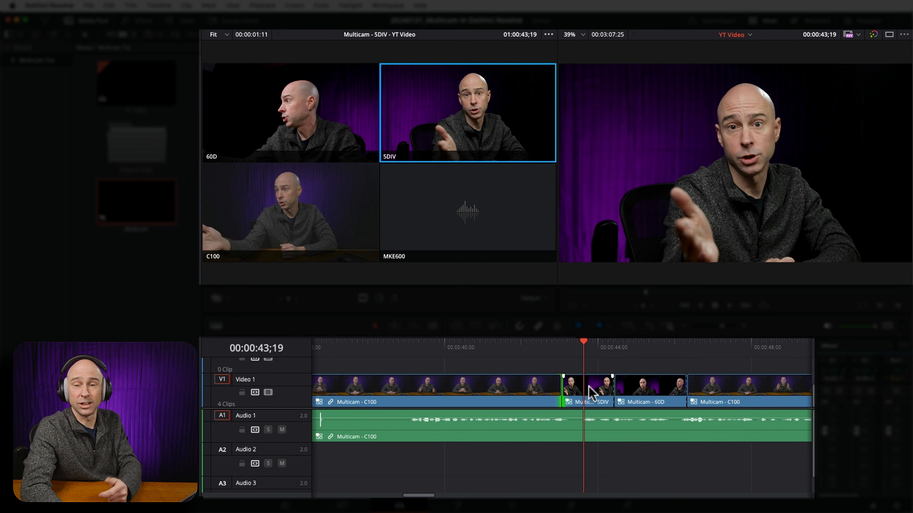
pyautogui.click(587, 387)
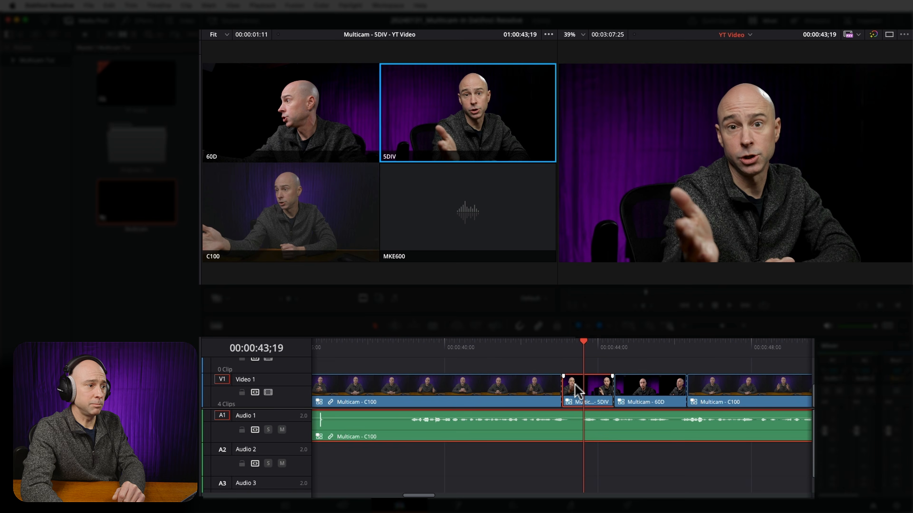
pyautogui.rightClick(575, 390)
pyautogui.moveTo(592, 356)
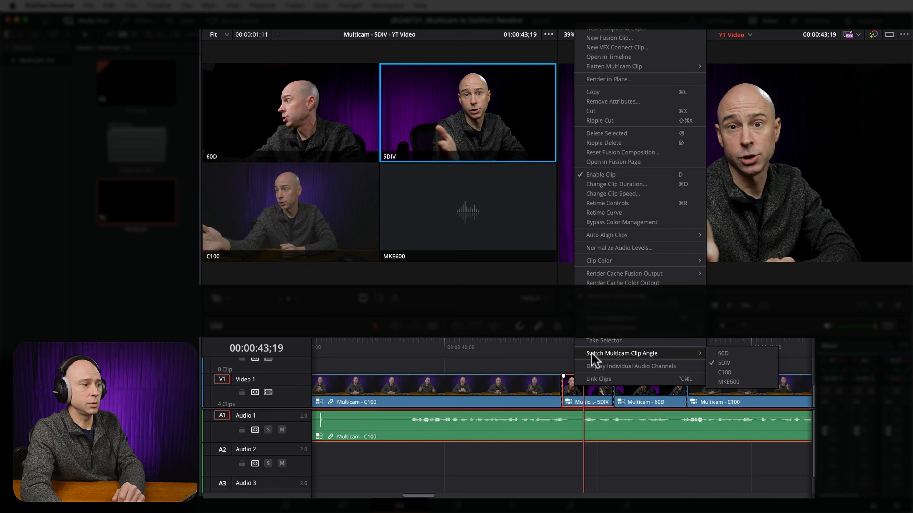
pyautogui.click(724, 354)
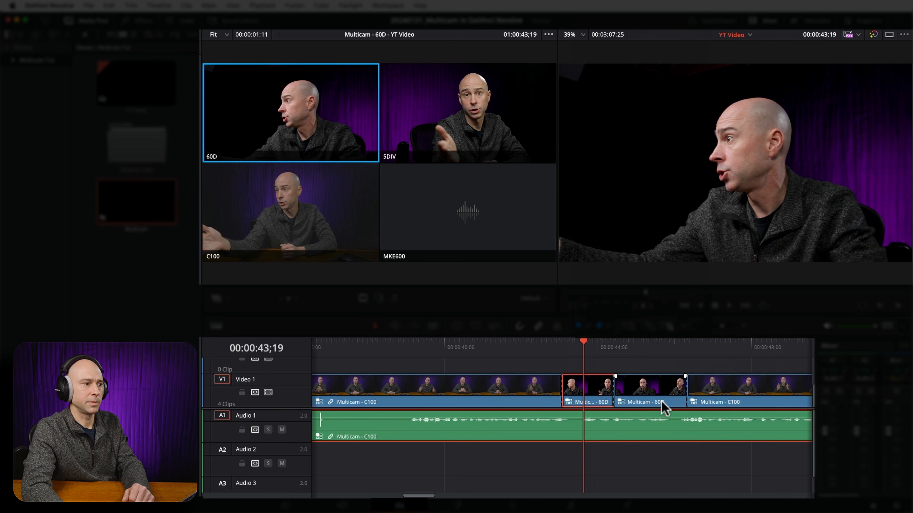
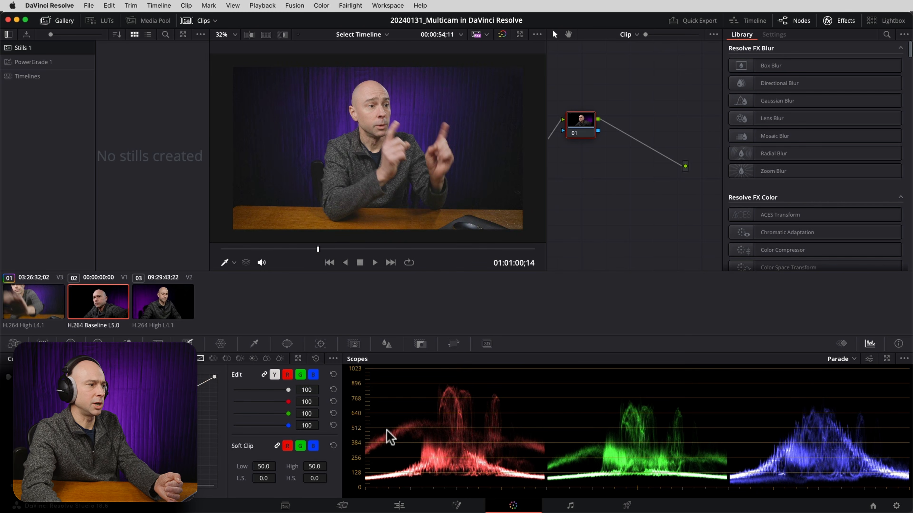
# Disable the C100 video track in the Multicam timeline and return to the Color page.
pyautogui.click(399, 505)
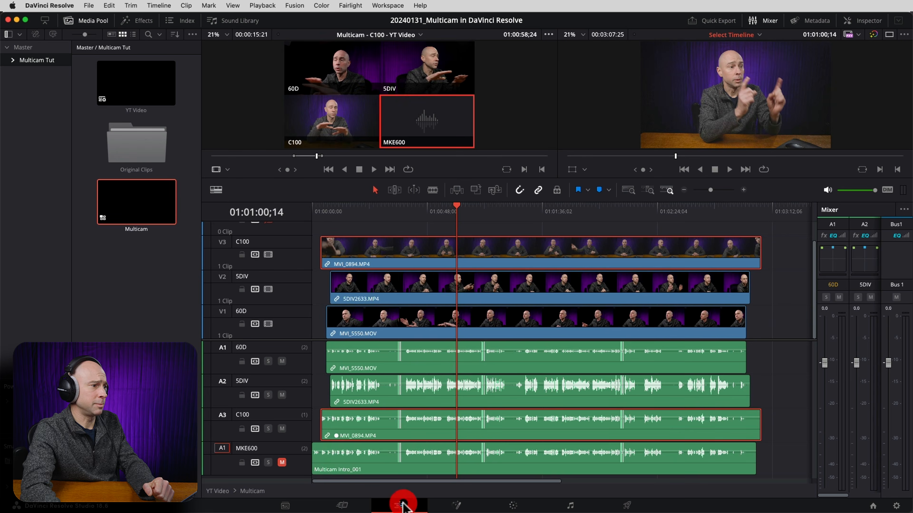
pyautogui.click(268, 254)
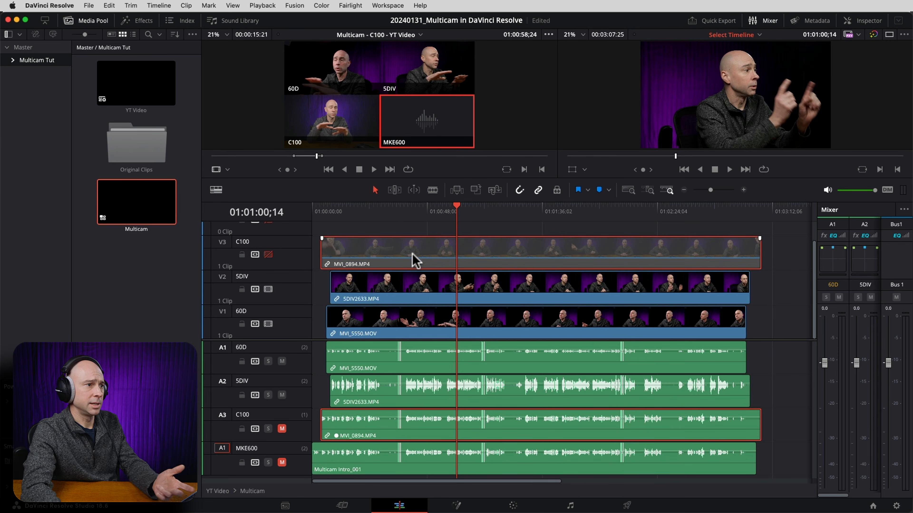
pyautogui.click(513, 506)
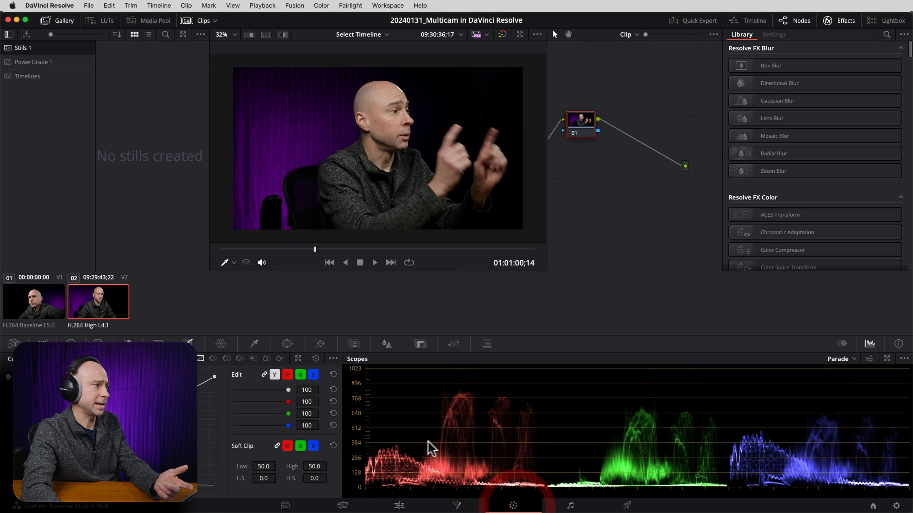
# Select the 60D clip on V1 and scrub through it to examine its image and parade scopes.
pyautogui.click(62, 301)
pyautogui.click(72, 306)
pyautogui.click(55, 302)
pyautogui.moveTo(591, 124); pyautogui.dragTo(607, 125)
pyautogui.press('space')
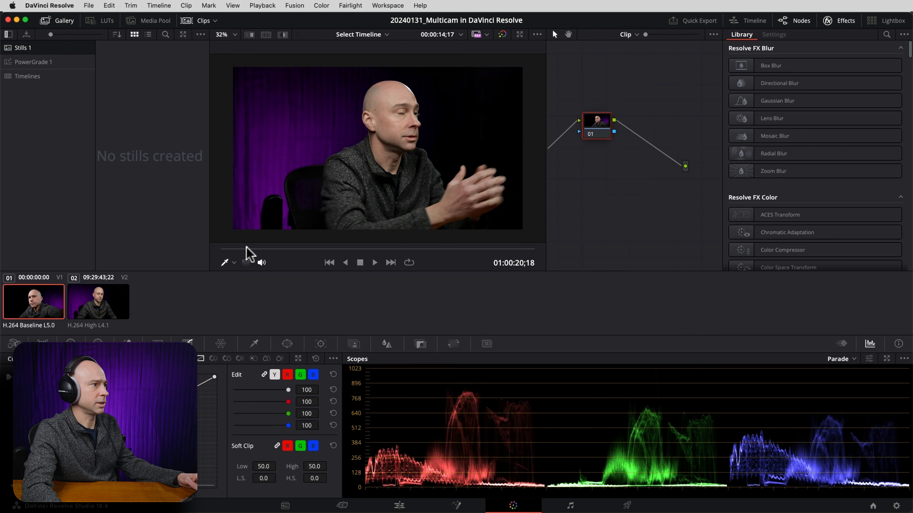
pyautogui.moveTo(225, 249); pyautogui.dragTo(270, 248)
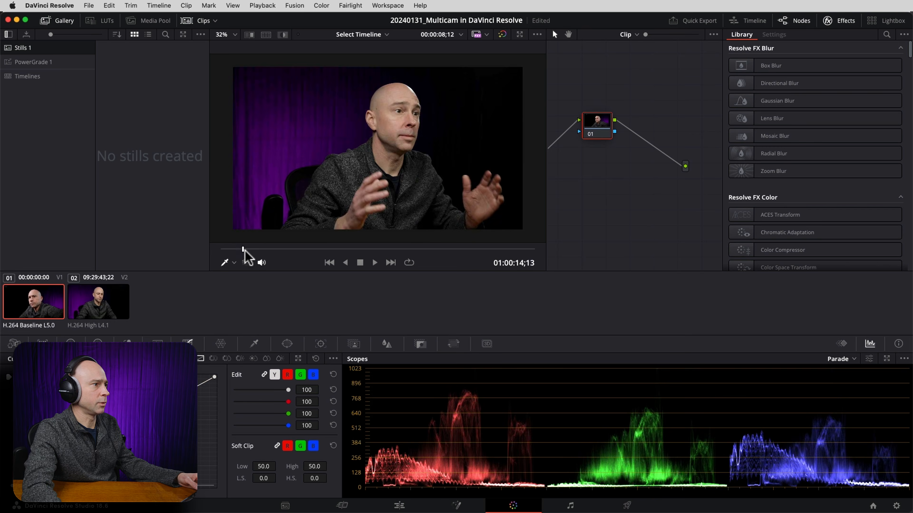
# Brighten the 5DIV clip at 01:00:40;05 by raising its gain to 1.02 and its offset to 28.75.
pyautogui.click(102, 308)
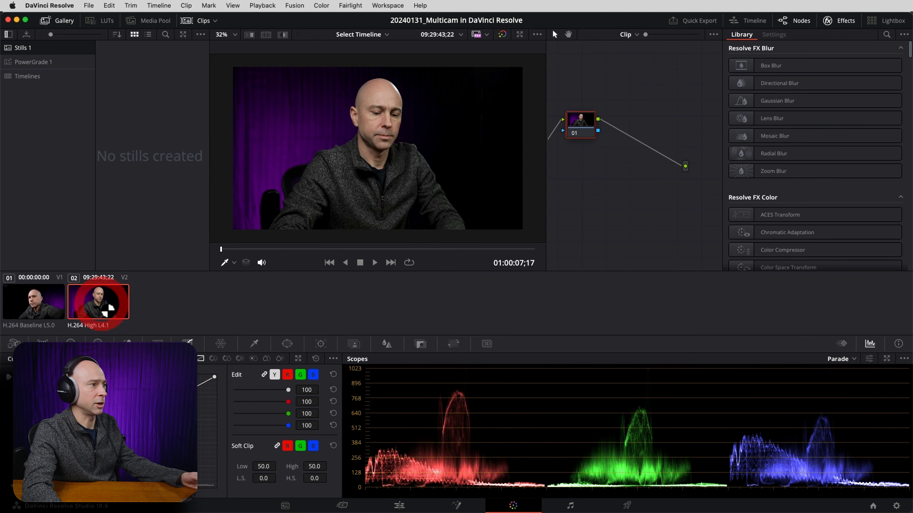
pyautogui.click(279, 249)
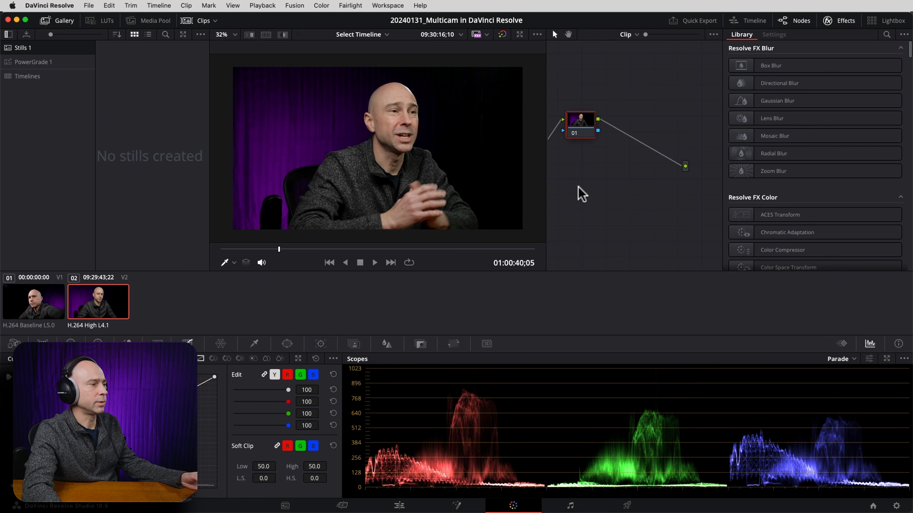
pyautogui.click(209, 371)
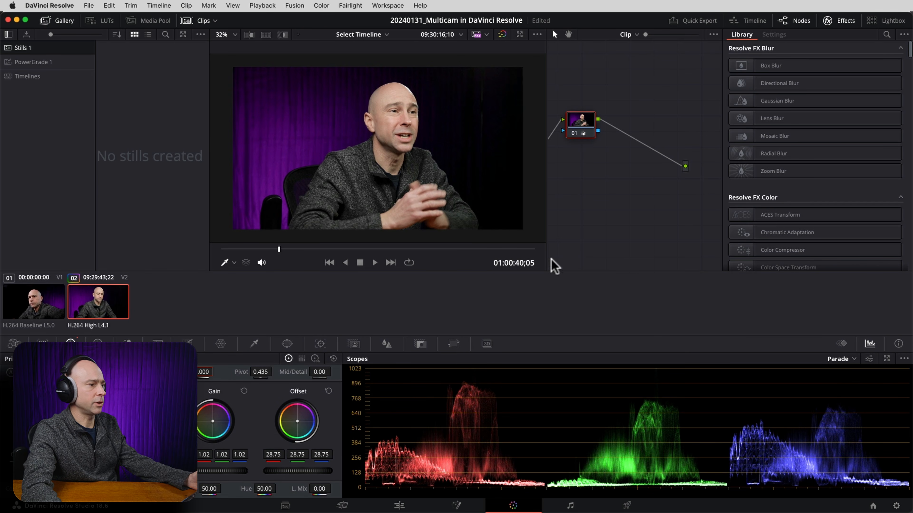
# Disable the 5DIV video track and brighten the 60D clip with an offset of 29.75 and a gain of 1.01.
pyautogui.click(399, 504)
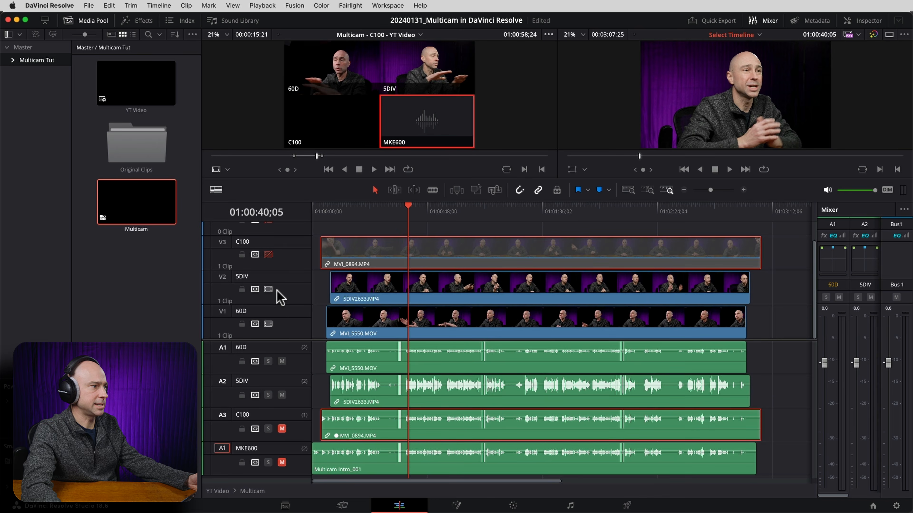
pyautogui.click(268, 289)
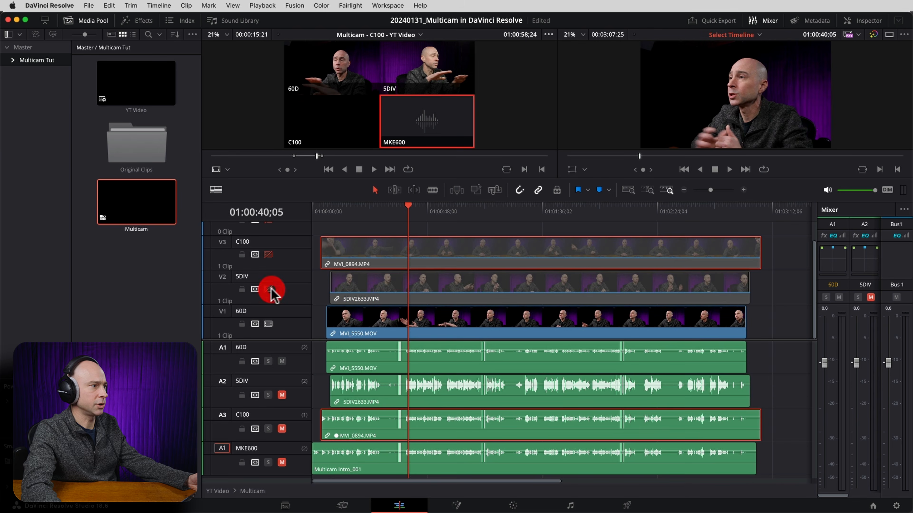
pyautogui.click(513, 505)
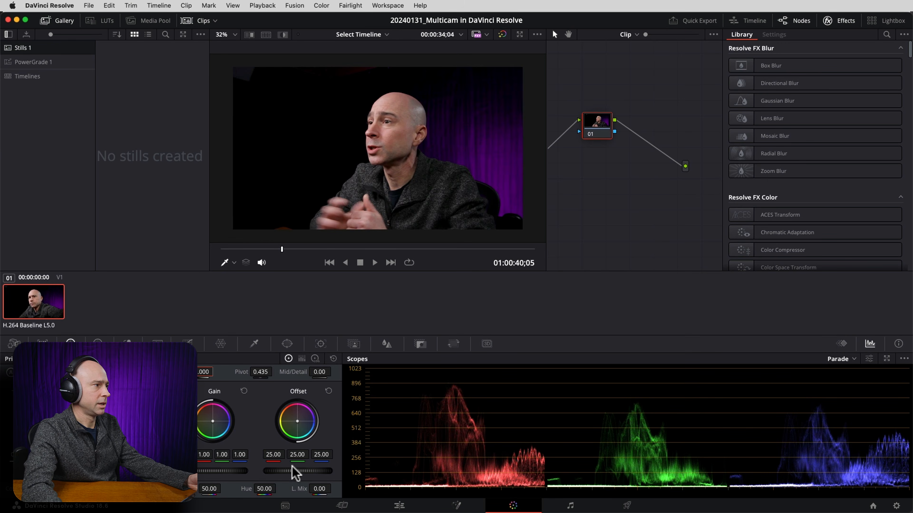
pyautogui.moveTo(291, 474); pyautogui.dragTo(295, 474)
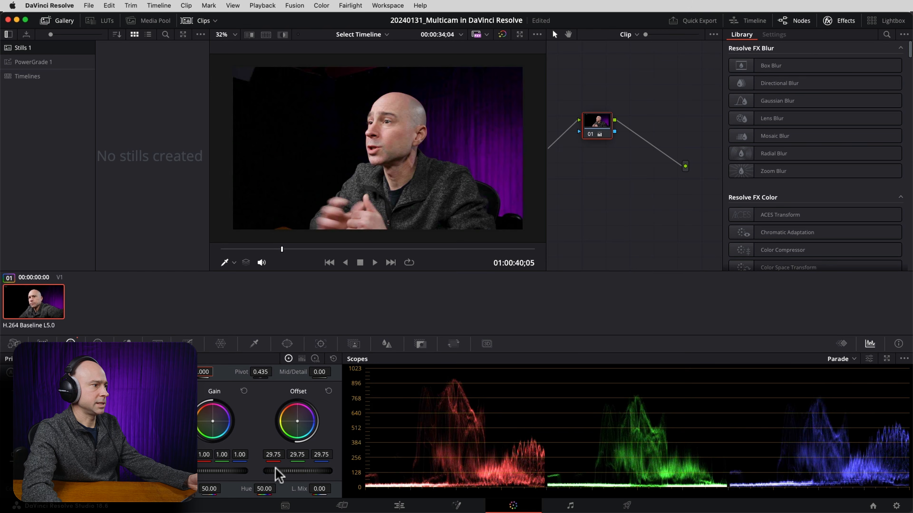
pyautogui.moveTo(201, 475); pyautogui.dragTo(241, 469)
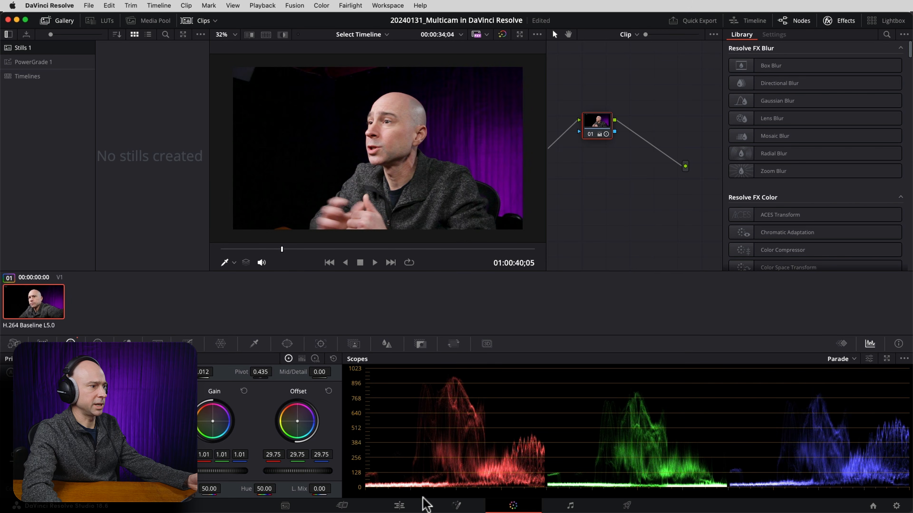
# Re-enable the 5DIV and C100 video tracks in the Multicam timeline on the Edit page.
pyautogui.click(400, 505)
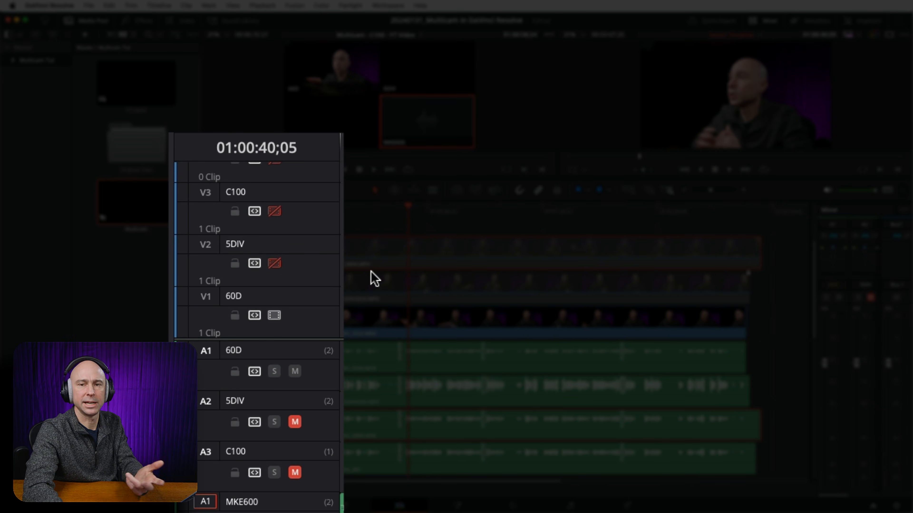
pyautogui.click(274, 263)
pyautogui.click(274, 211)
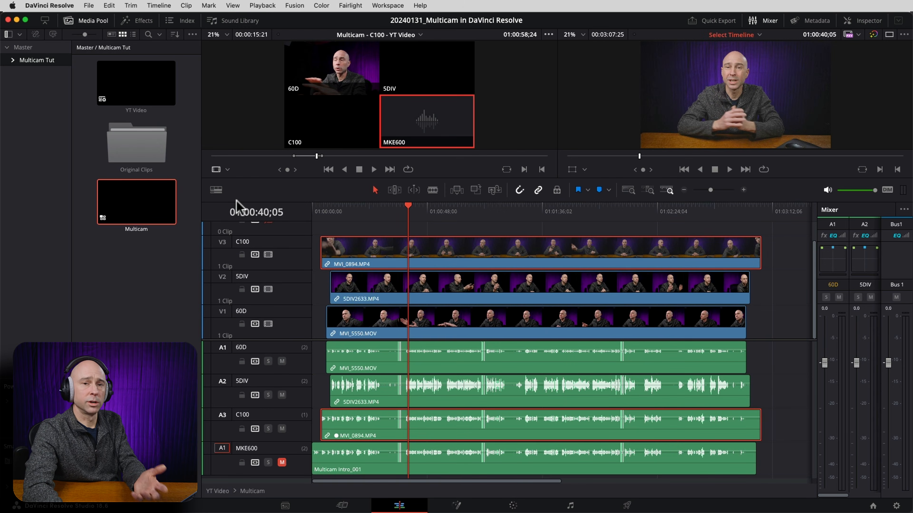
# Turn on stacked timelines and switch from the Multicam timeline to the YT Video timeline.
pyautogui.click(216, 189)
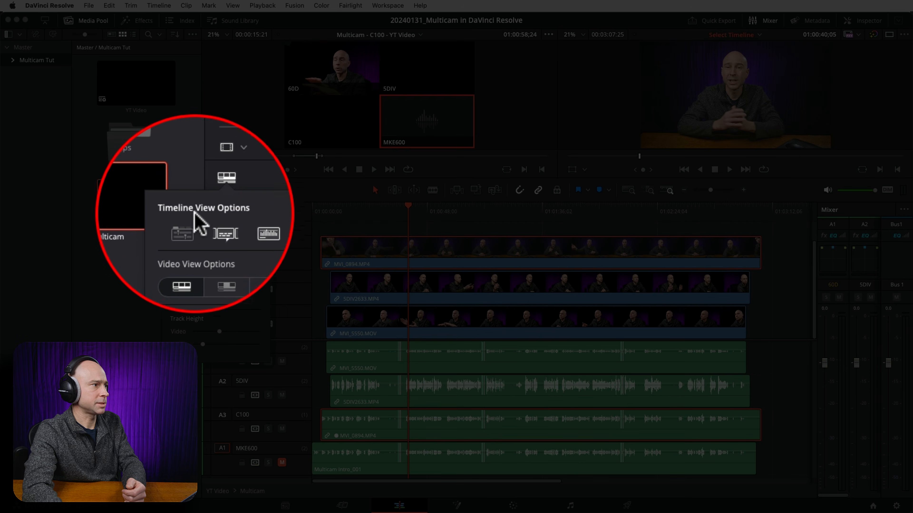
pyautogui.click(187, 231)
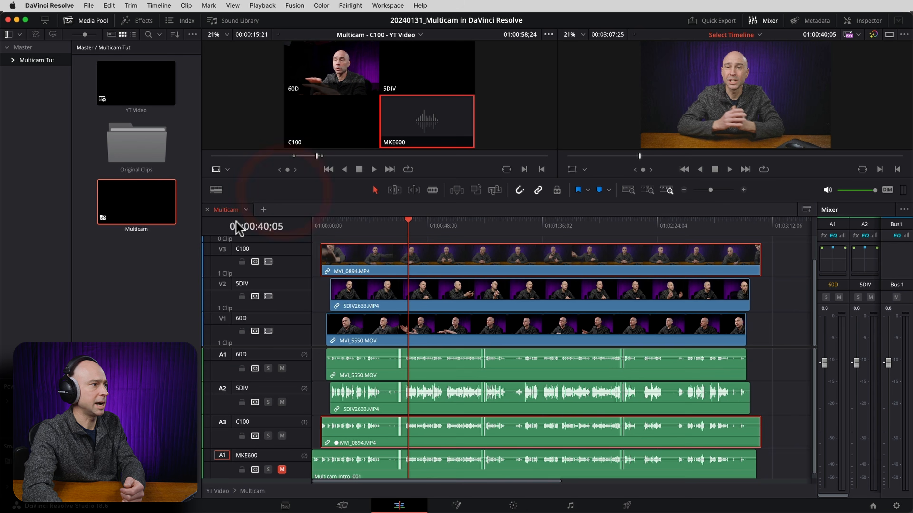
pyautogui.click(246, 211)
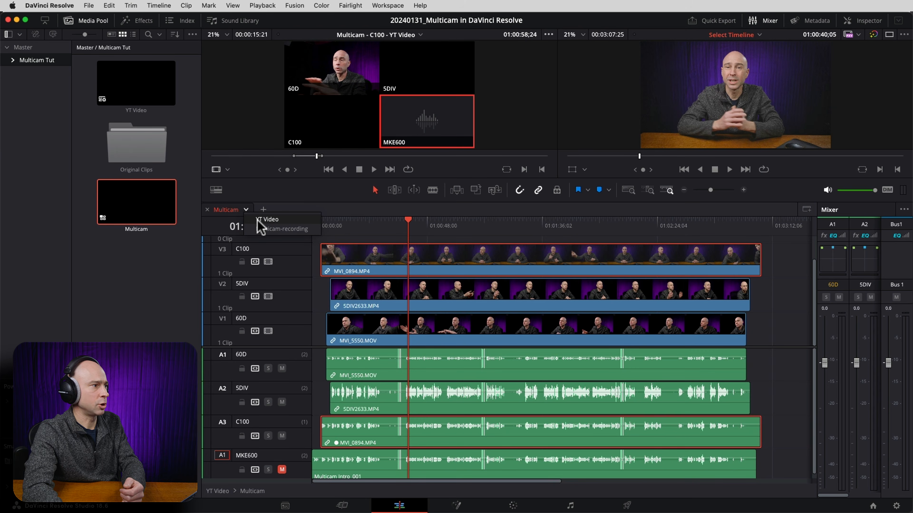
pyautogui.click(266, 220)
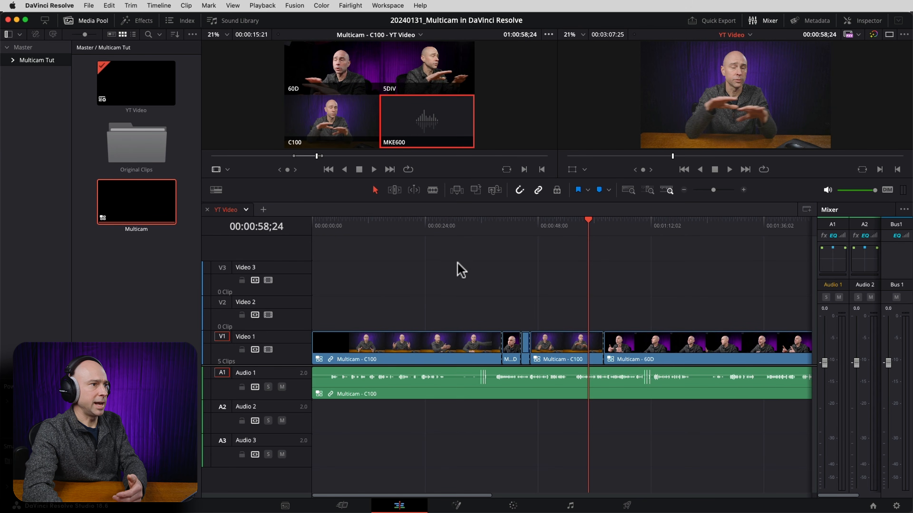
# Enlarge the viewers and compare the C100 clip at 00:00:26;23 with color grades bypassed and active.
pyautogui.moveTo(516, 179); pyautogui.dragTo(489, 311)
pyautogui.click(437, 355)
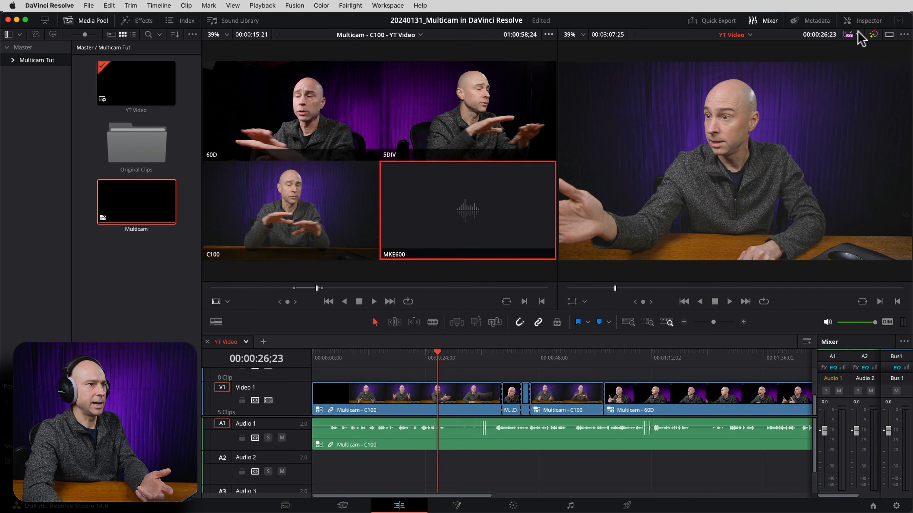
pyautogui.click(874, 35)
pyautogui.click(874, 36)
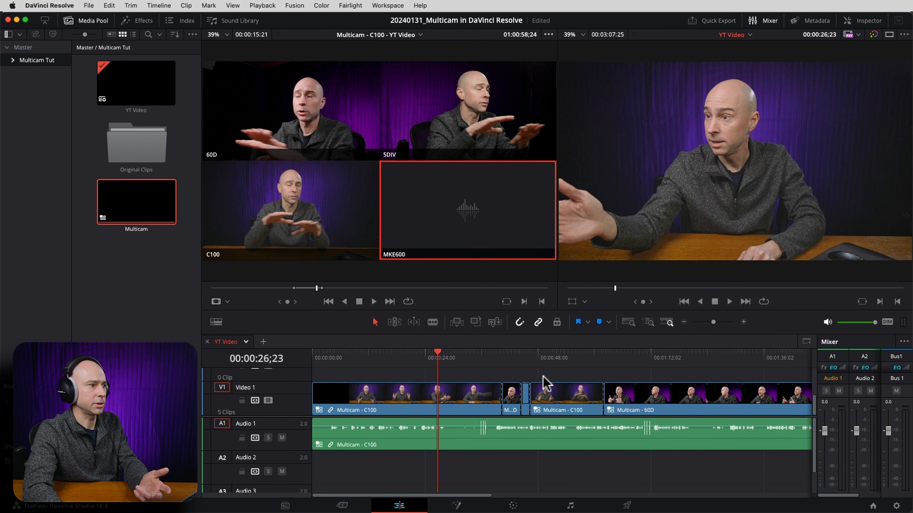
# Compare the 5DIV clip at 00:00:42;13 with its color grade bypassed and active.
pyautogui.click(511, 356)
pyautogui.click(873, 36)
pyautogui.click(511, 356)
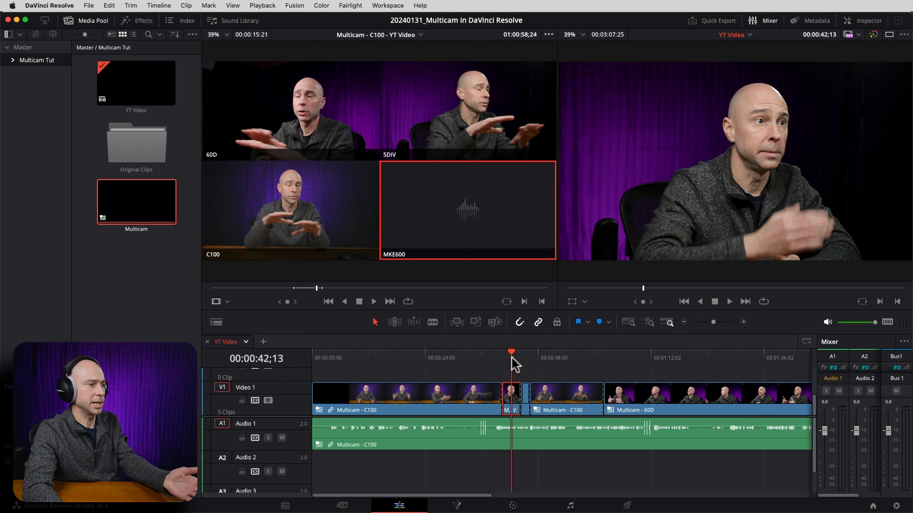
pyautogui.click(874, 35)
pyautogui.click(874, 34)
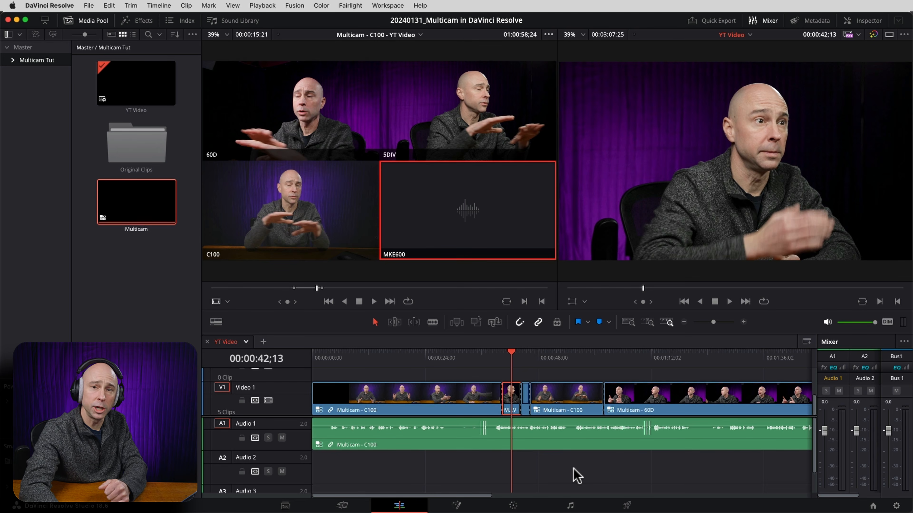
# Switch to the Fairlight page for the YT Video timeline's audio.
pyautogui.click(570, 506)
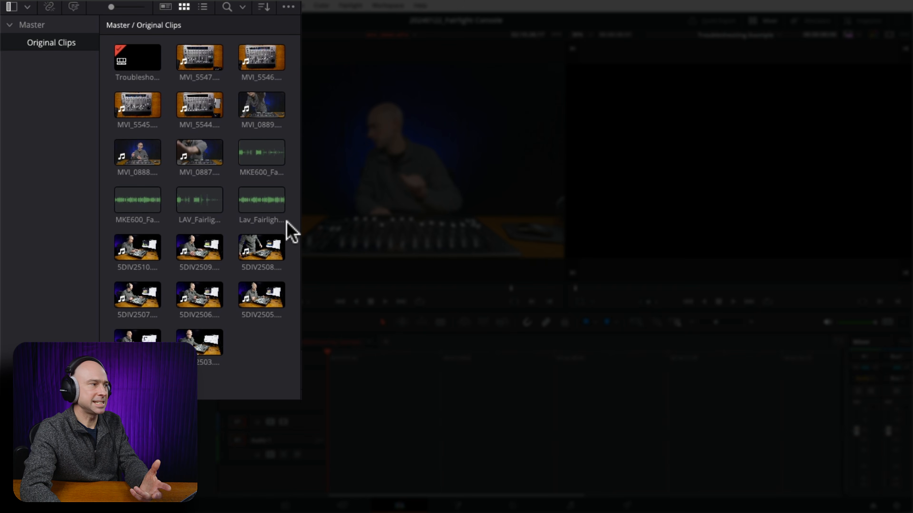
# Select all the video clips in the Original Clips bin, without the audio recordings, and start a new multicam clip from them.
pyautogui.click(137, 148)
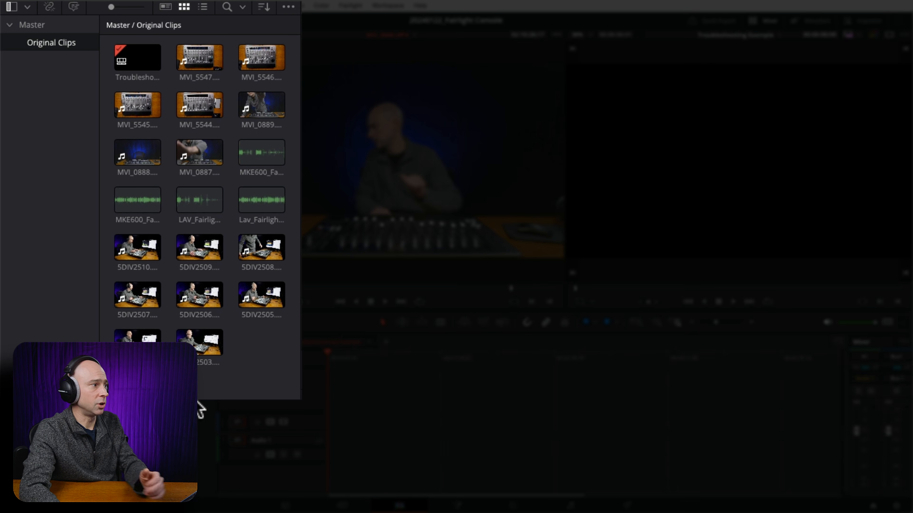
pyautogui.moveTo(113, 388); pyautogui.dragTo(303, 143)
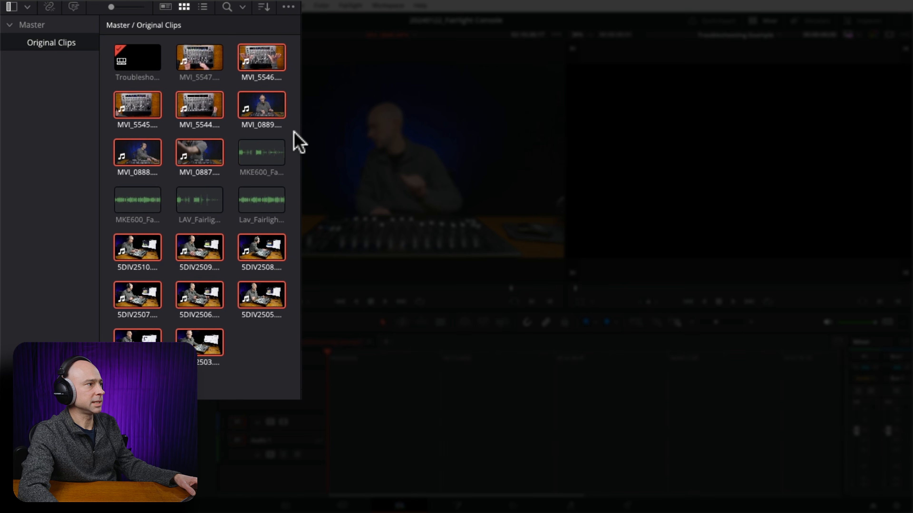
pyautogui.rightClick(262, 248)
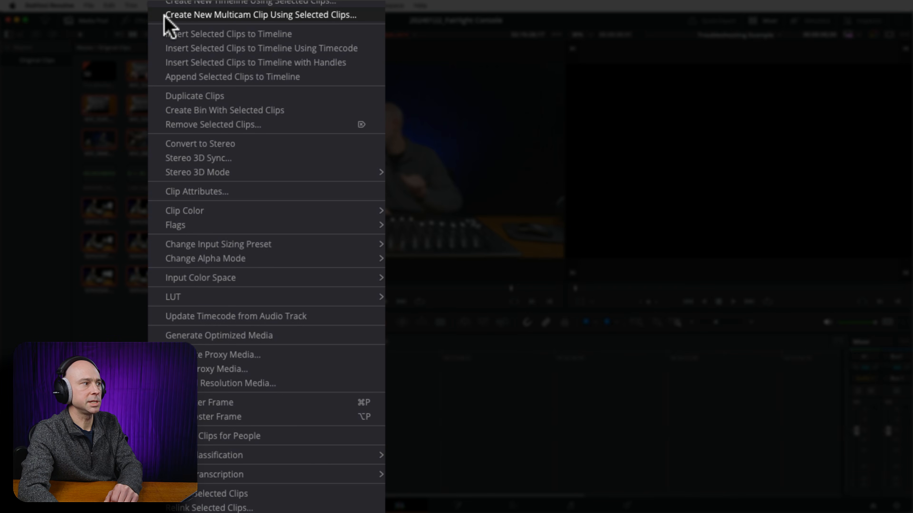
pyautogui.click(164, 15)
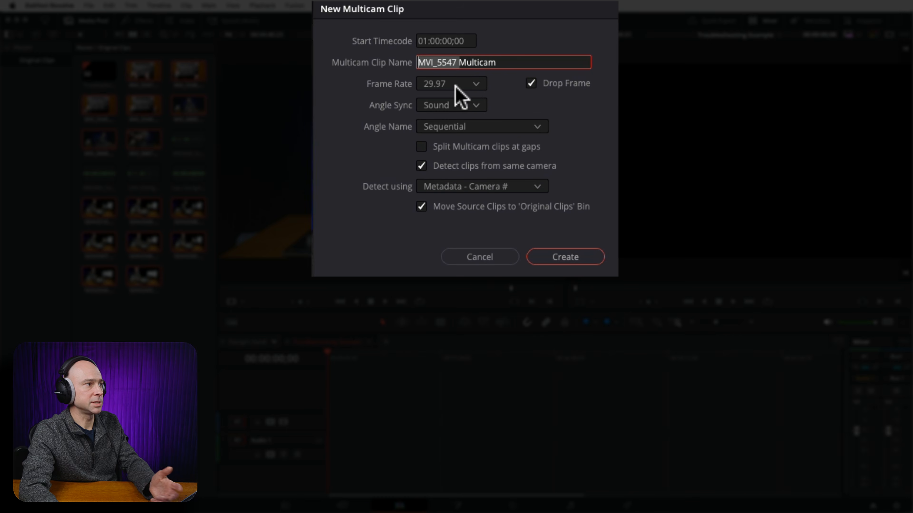
# Name the multicam clip Multicam Troubleshooting, turn off moving source clips to the Original Clips bin, and create it.
pyautogui.press('BackSpace')
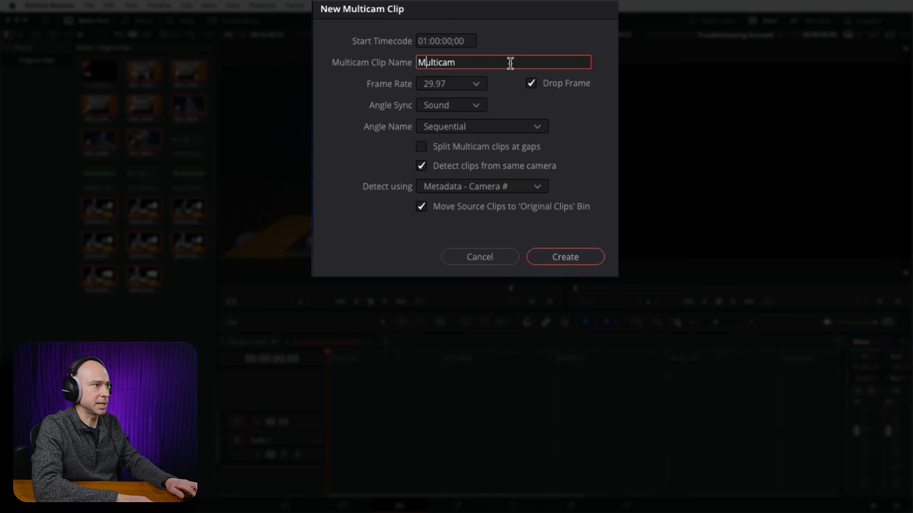
pyautogui.write('Troubleshooting')
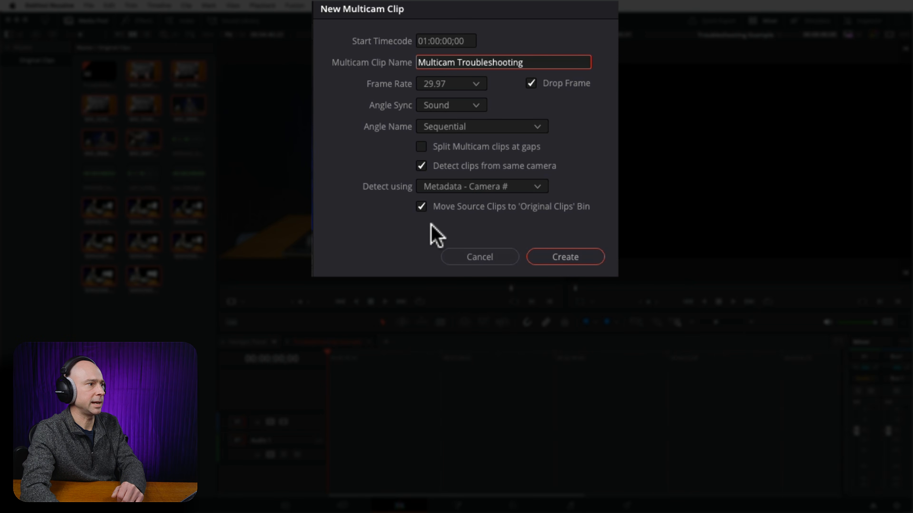
pyautogui.click(421, 207)
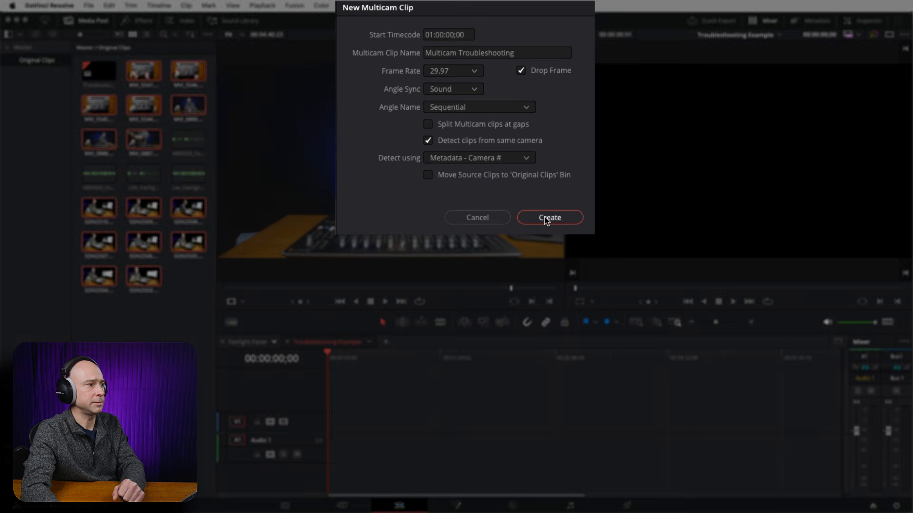
pyautogui.click(560, 257)
pyautogui.moveTo(562, 219); pyautogui.dragTo(560, 178)
pyautogui.click(166, 336)
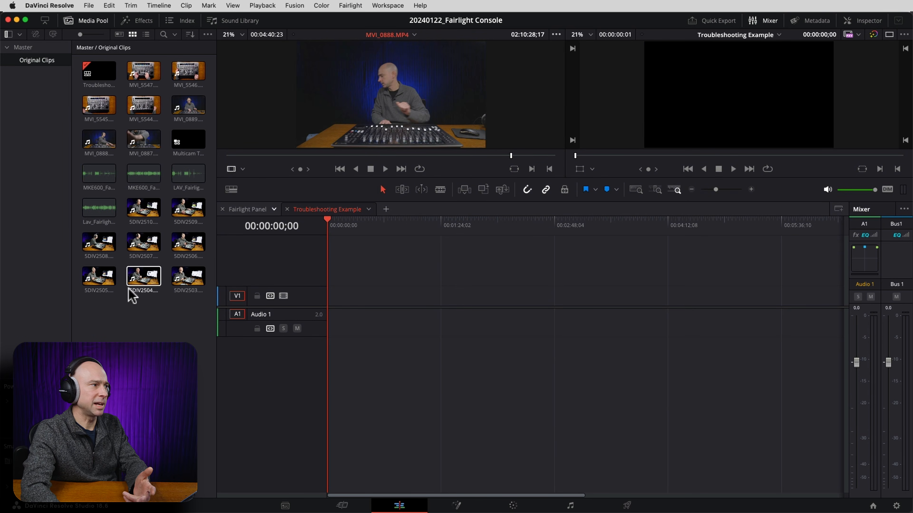
# Open the Multicam Troubleshooting clip as a timeline to examine how its source clips are spread over the angle tracks.
pyautogui.doubleClick(189, 140)
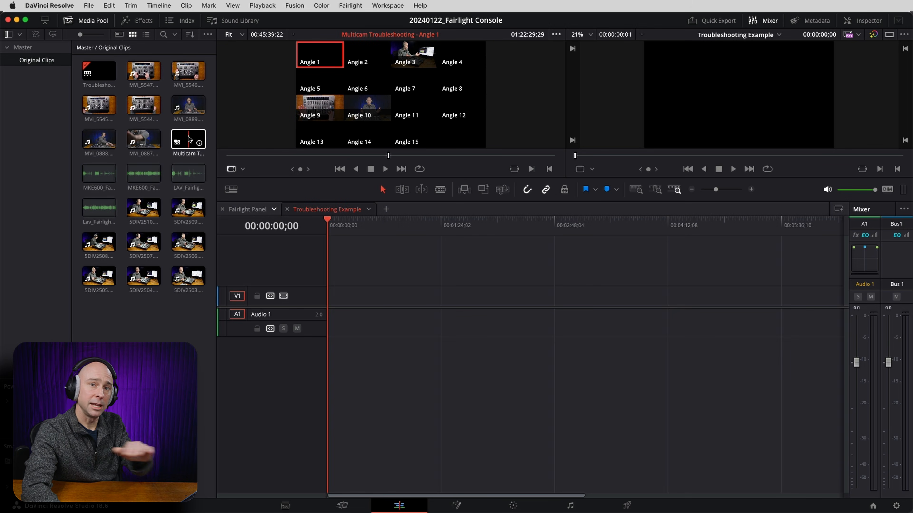
pyautogui.rightClick(190, 139)
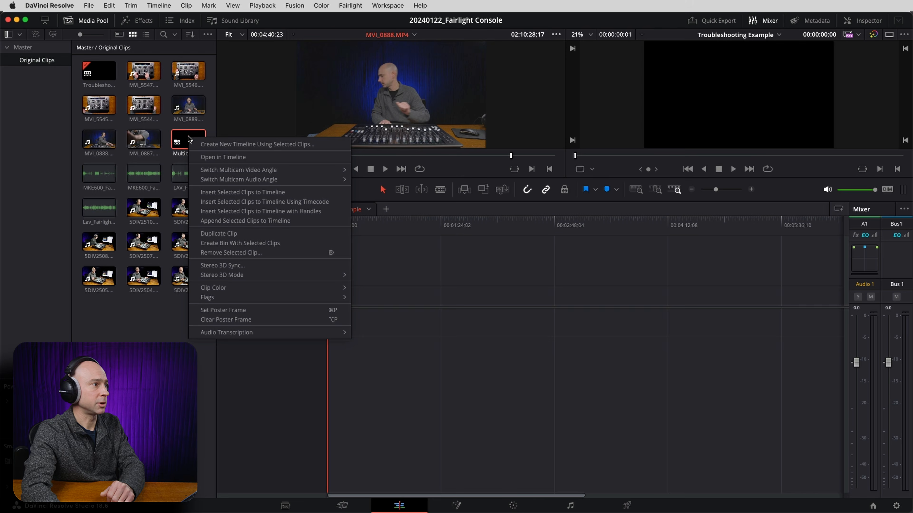
pyautogui.click(202, 156)
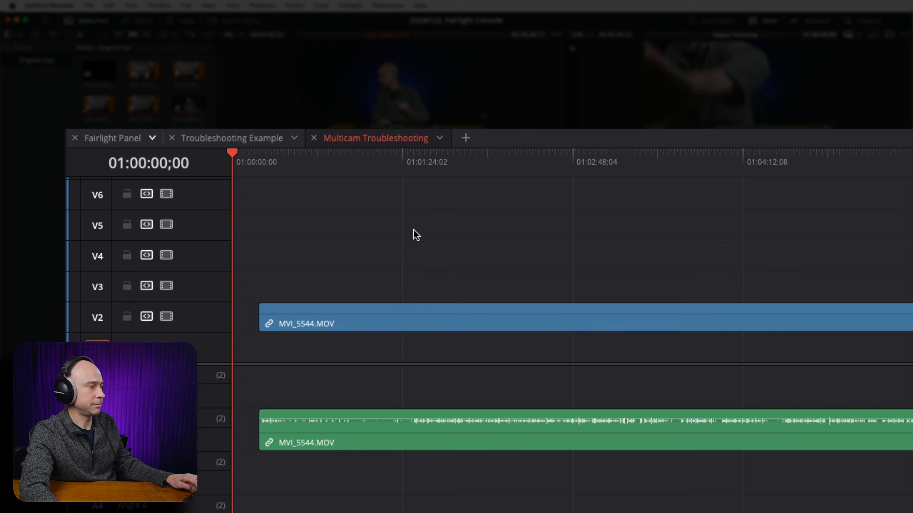
pyautogui.hotkey('shift', 'z')
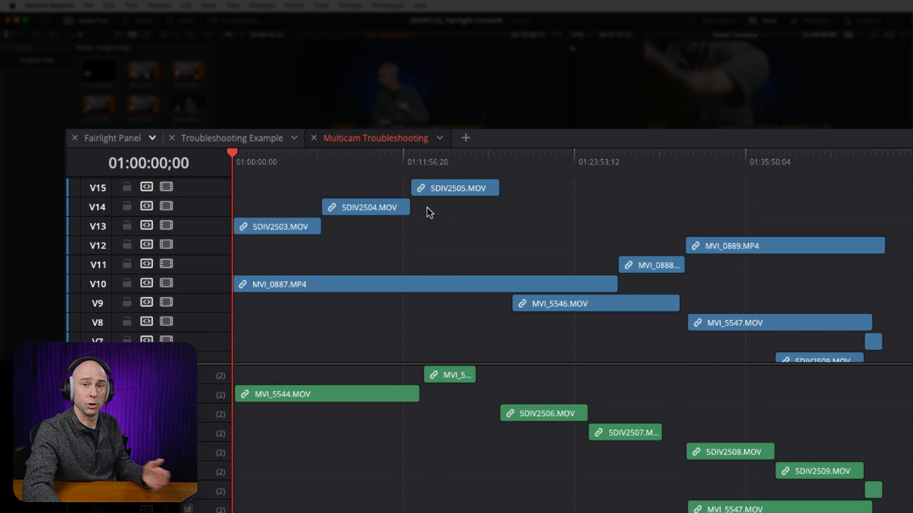
# Move the 5DIV2504.MOV and 5DIV2505.MOV clips down onto V13, in line with 5DIV2503.MOV.
pyautogui.scroll(-5, 430, 213)
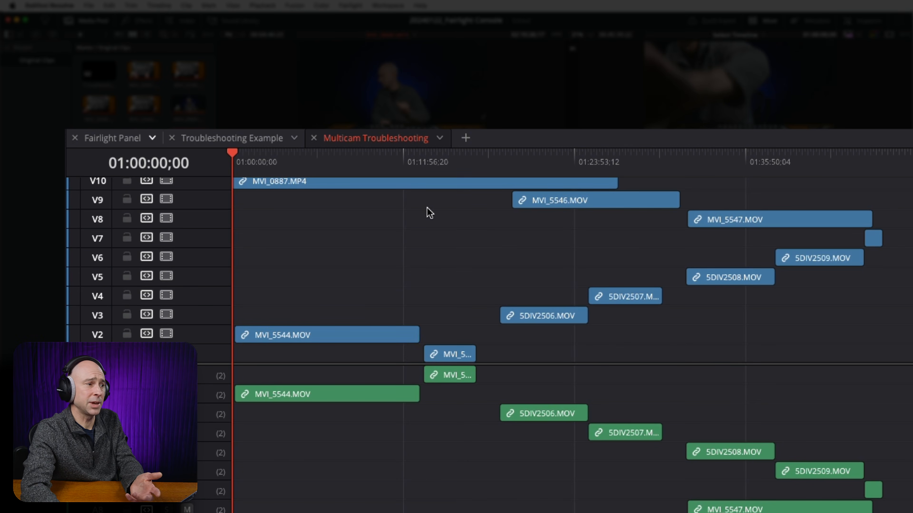
pyautogui.scroll(5, 425, 206)
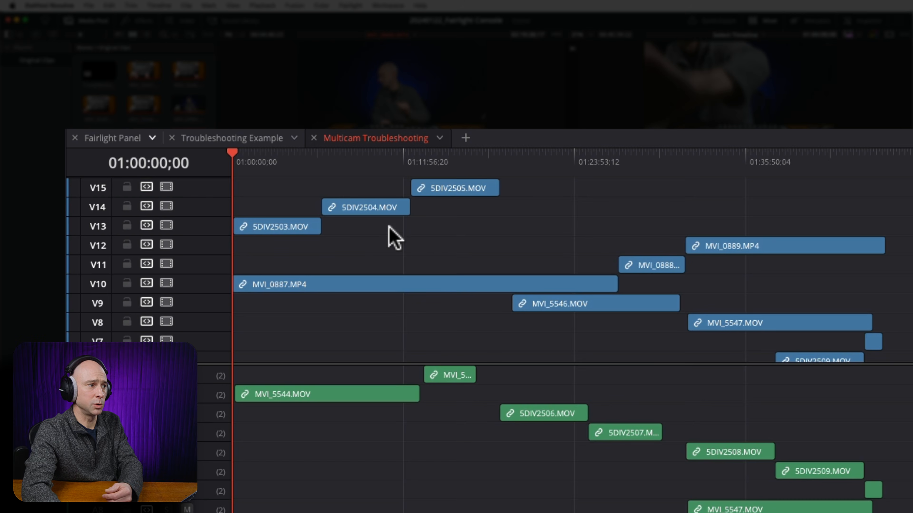
pyautogui.click(267, 228)
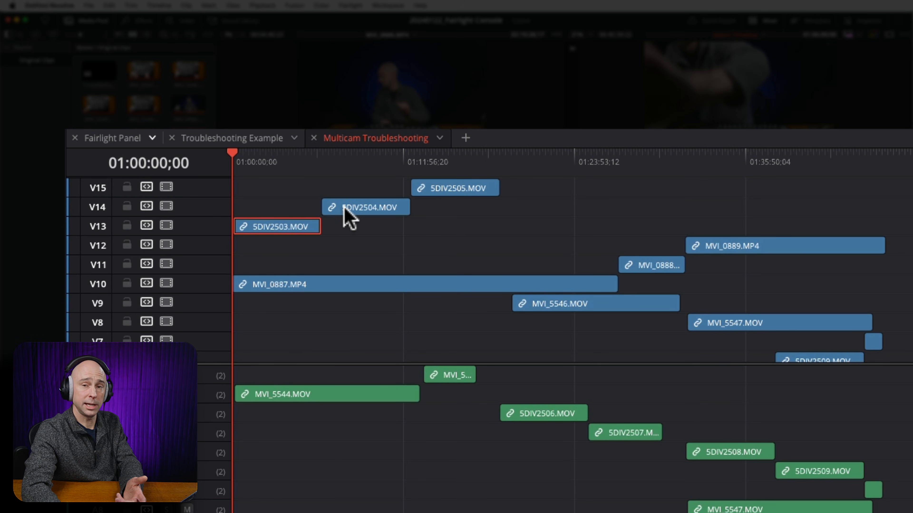
pyautogui.click(355, 207)
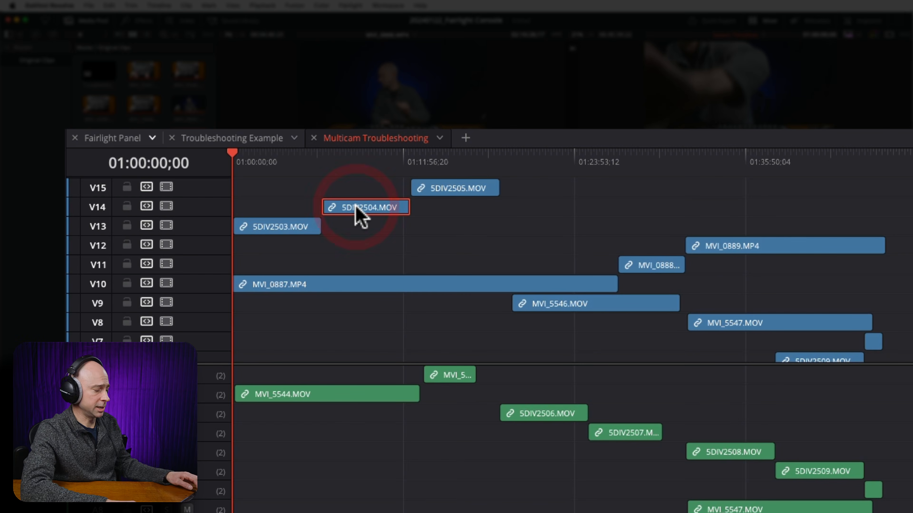
pyautogui.hotkey('alt', 'Down')
pyautogui.click(466, 191)
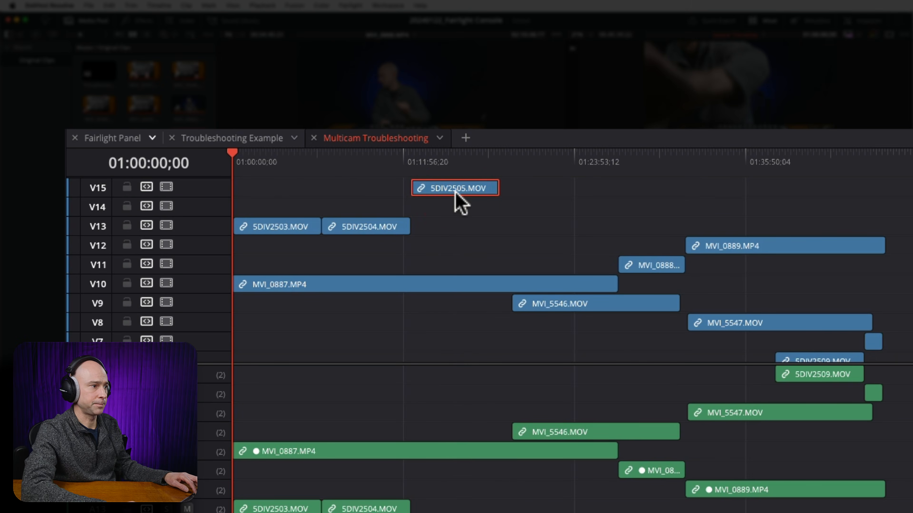
pyautogui.hotkey('alt', 'Down')
pyautogui.hotkey('alt', 'Down')
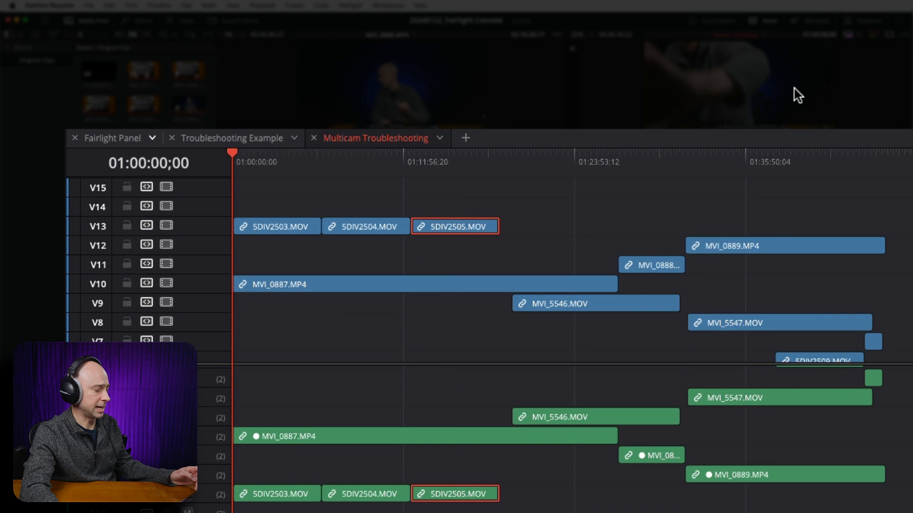
# Move MVI_0889.MP4 down to V11 beside MVI_0888, and move MVI_5546.MOV and MVI_5547.MOV up to V13.
pyautogui.click(727, 245)
pyautogui.hotkey('alt', 'Up')
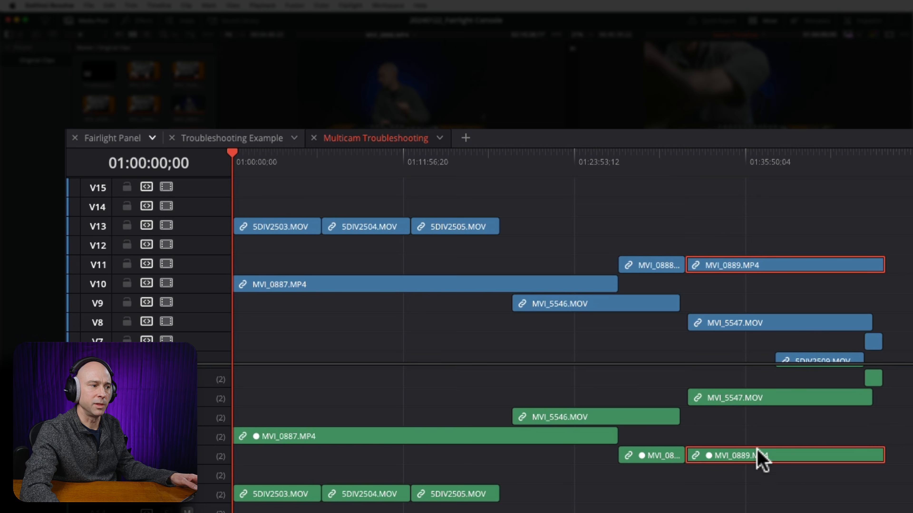
pyautogui.click(603, 411)
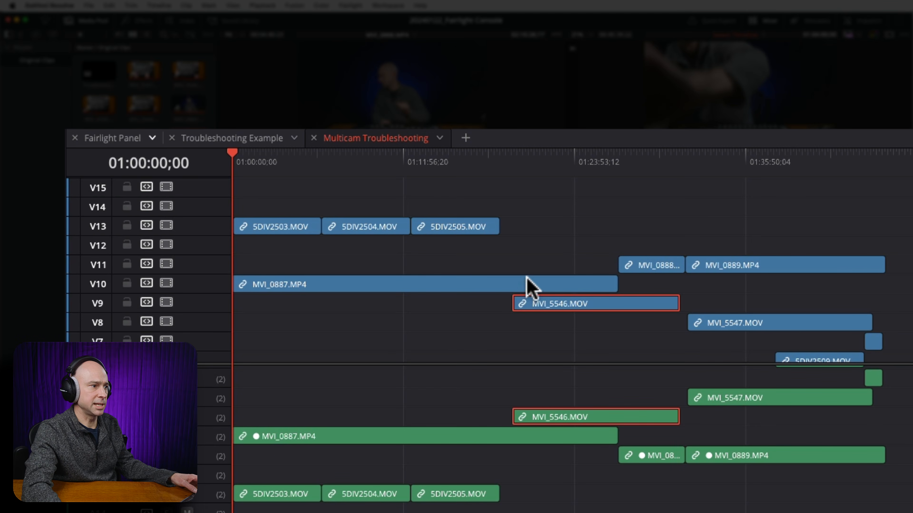
pyautogui.click(511, 169)
pyautogui.moveTo(545, 303); pyautogui.dragTo(544, 228)
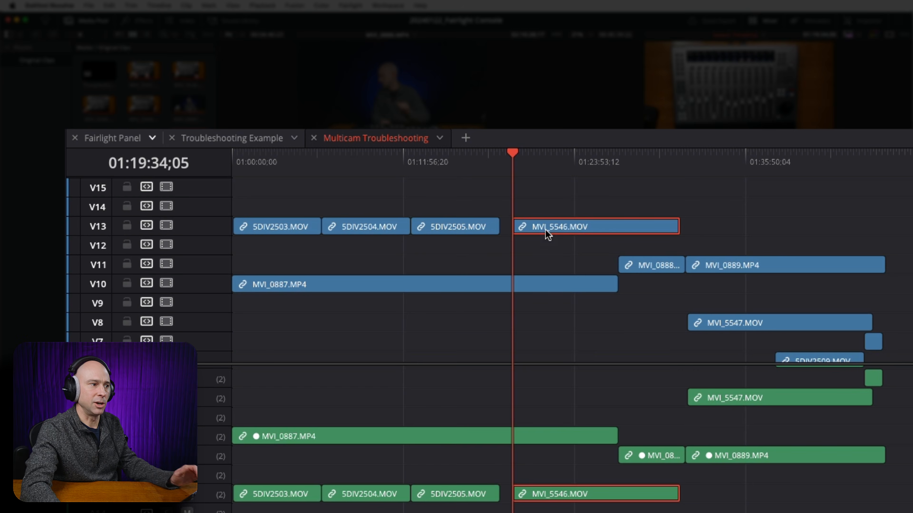
pyautogui.click(445, 286)
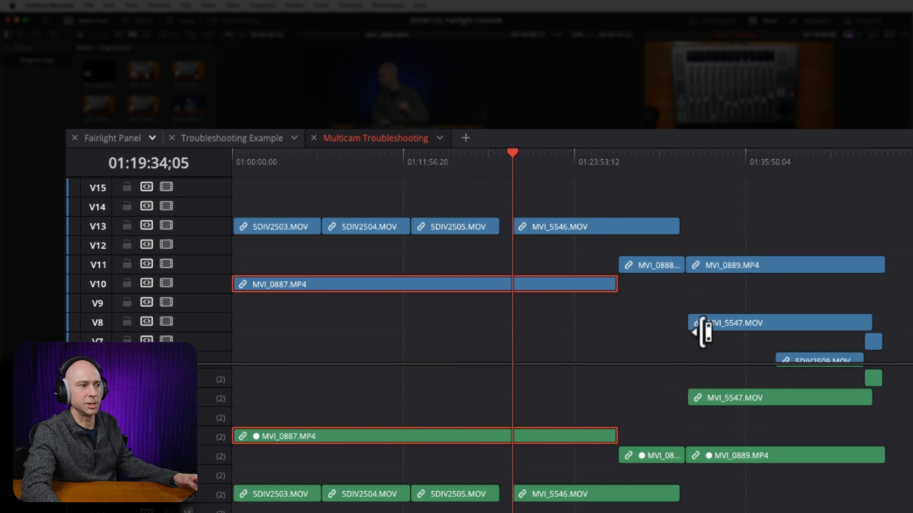
pyautogui.moveTo(725, 323); pyautogui.dragTo(753, 252)
# Move the MVI_0888 and MVI_0889.MP4 clips down onto V10, in line with MVI_0887.MP4.
pyautogui.click(641, 269)
pyautogui.moveTo(645, 273); pyautogui.dragTo(647, 292)
pyautogui.moveTo(713, 262)
pyautogui.mouseDown()
pyautogui.moveTo(721, 288)
pyautogui.moveTo(718, 278)
pyautogui.mouseUp()
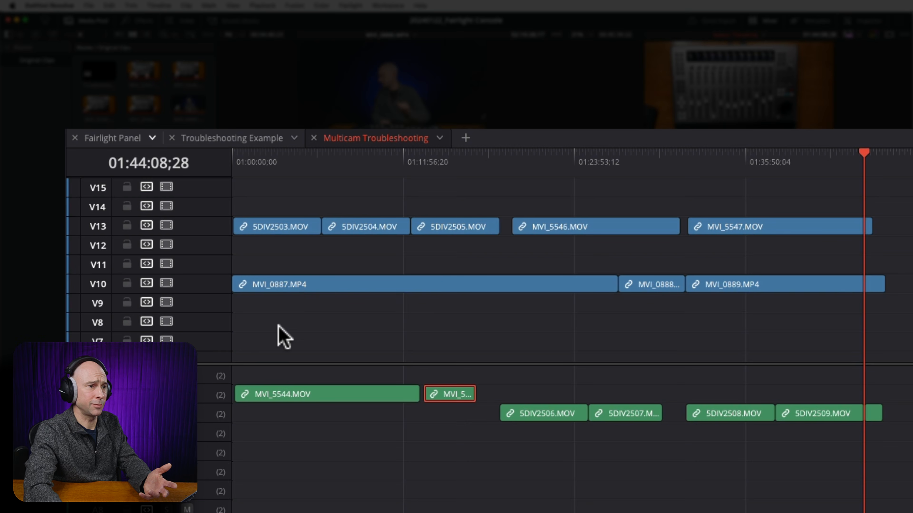
# Delete the unused angles from the multicam's video and audio tracks.
pyautogui.rightClick(205, 323)
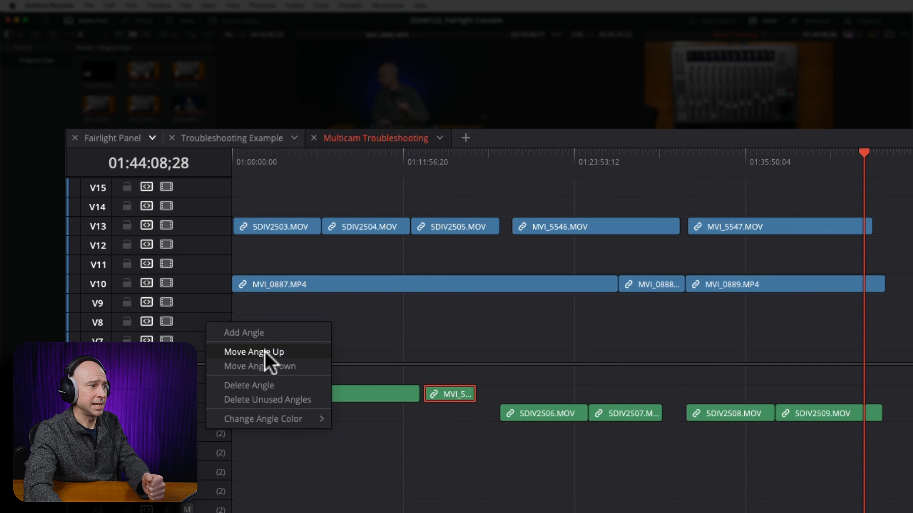
pyautogui.click(265, 401)
pyautogui.rightClick(212, 322)
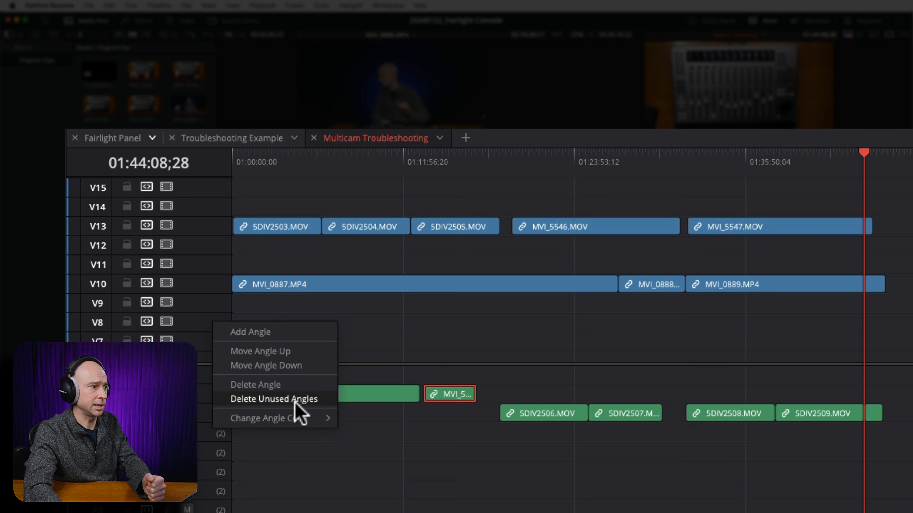
pyautogui.click(261, 401)
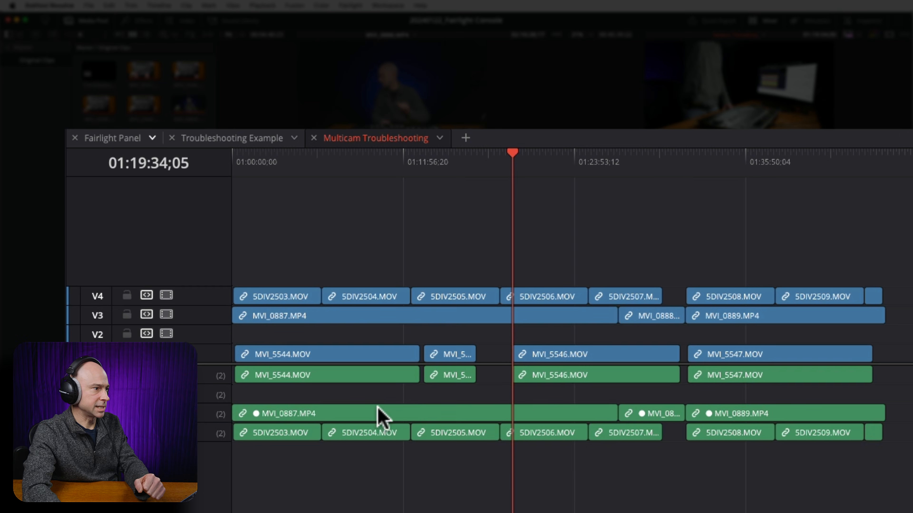
pyautogui.rightClick(208, 412)
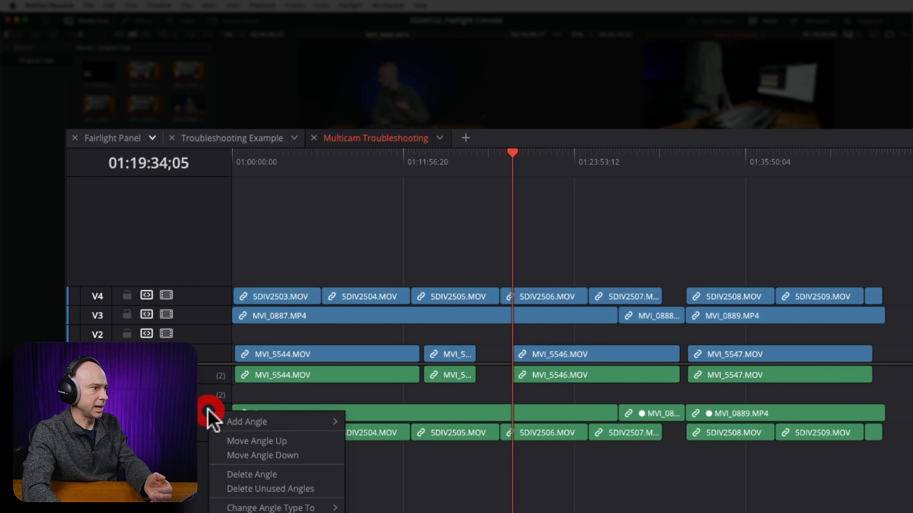
pyautogui.click(233, 489)
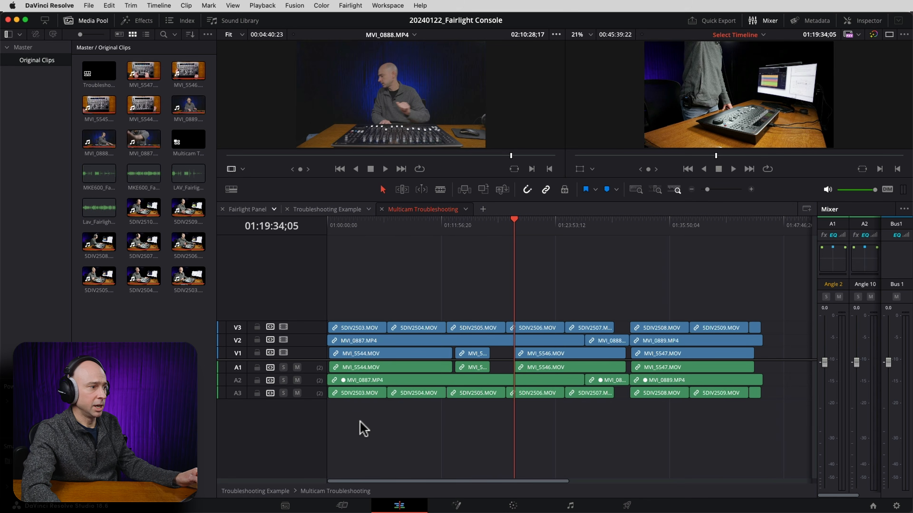
# Play the multicam timeline from about 01:02:05 to check that the three angles' audio is in sync.
pyautogui.scroll(7, 372, 414)
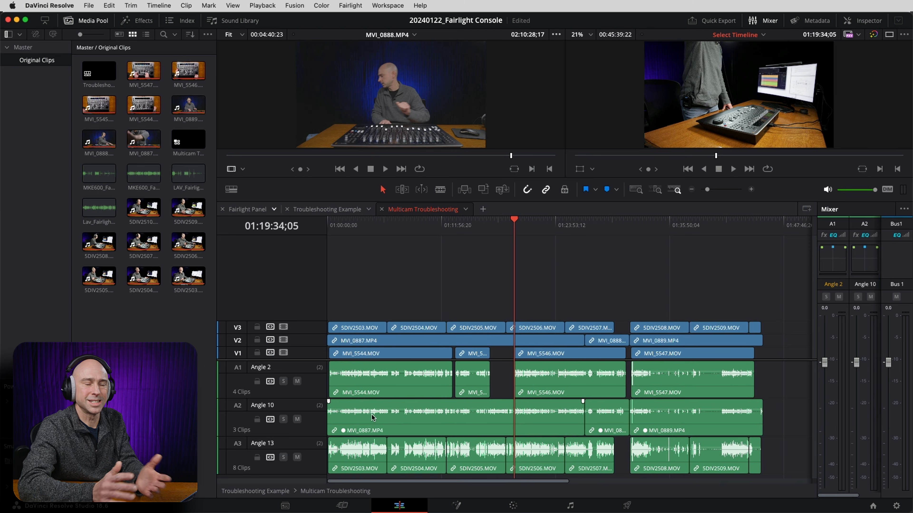
pyautogui.click(346, 225)
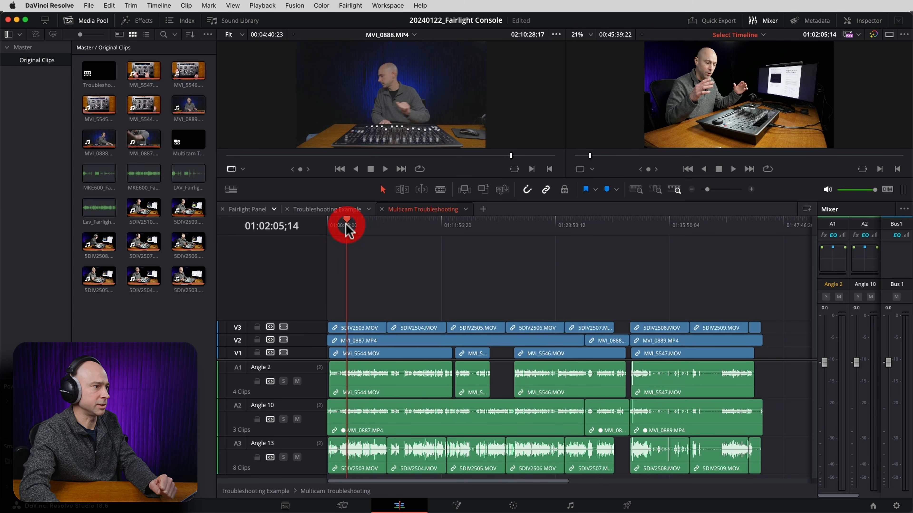
pyautogui.press('super+equal')
pyautogui.press('super+equal')
pyautogui.press('super+equal')
pyautogui.press('super+equal')
pyautogui.press('space')
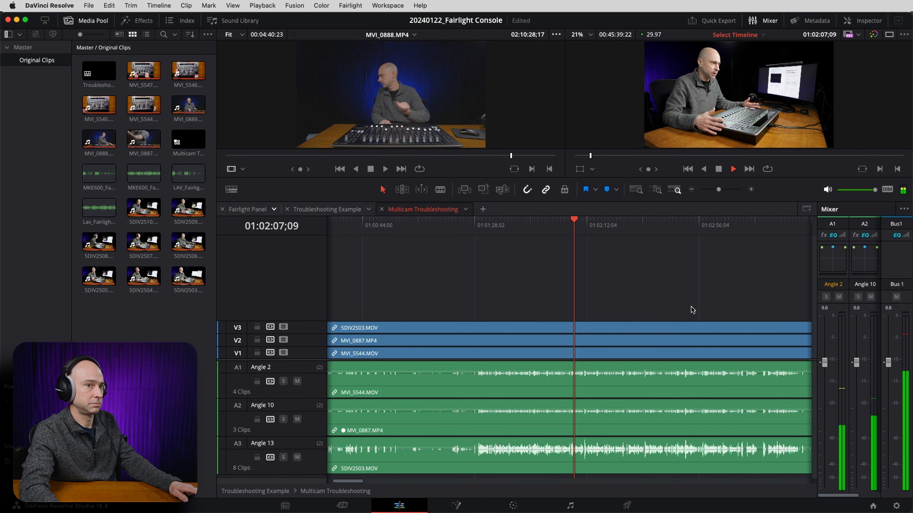
pyautogui.press('space')
# Play the section around 01:14:29 to check the sync of MVI_5545.MOV with the other angles.
pyautogui.moveTo(772, 296); pyautogui.dragTo(538, 286)
pyautogui.moveTo(631, 278); pyautogui.dragTo(566, 277)
pyautogui.click(586, 225)
pyautogui.click(597, 230)
pyautogui.click(603, 224)
pyautogui.press('space')
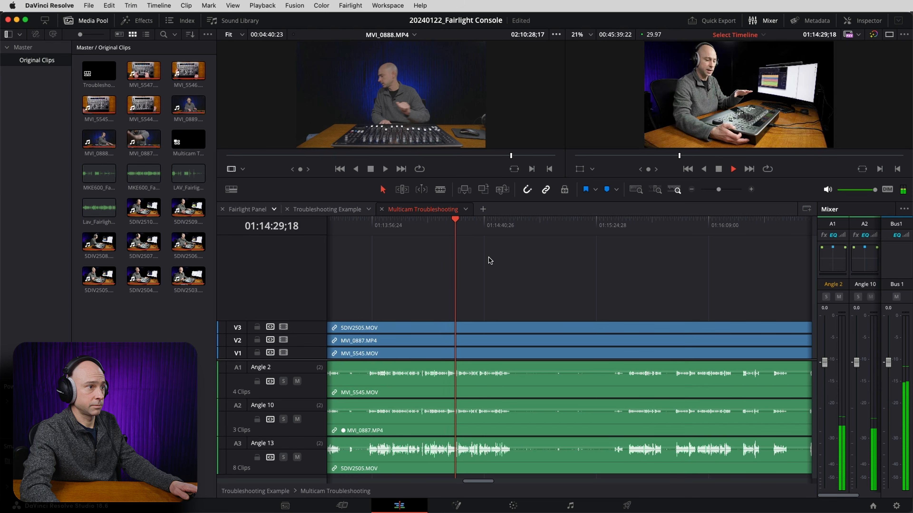
pyautogui.press('space')
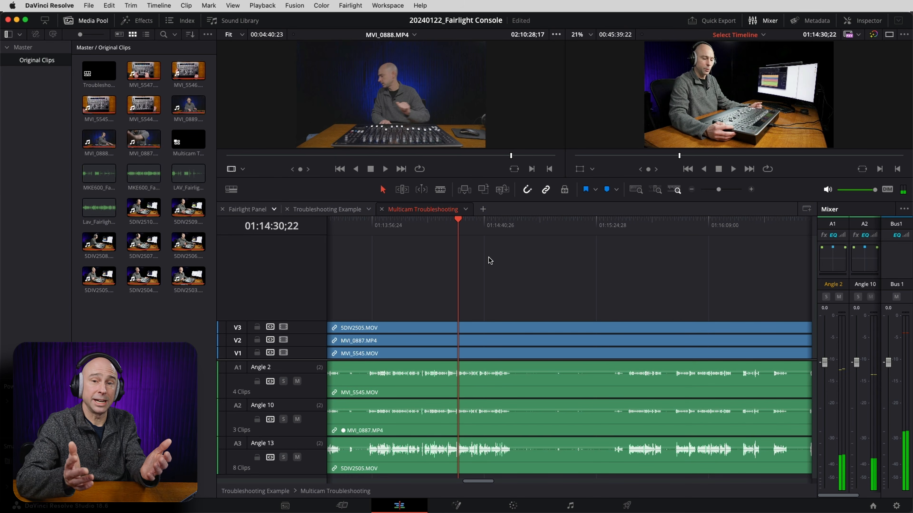
# Examine the clap spikes near 01:31:54 to compare the alignment of the three angles' waveforms.
pyautogui.hotkey('shift', 'z')
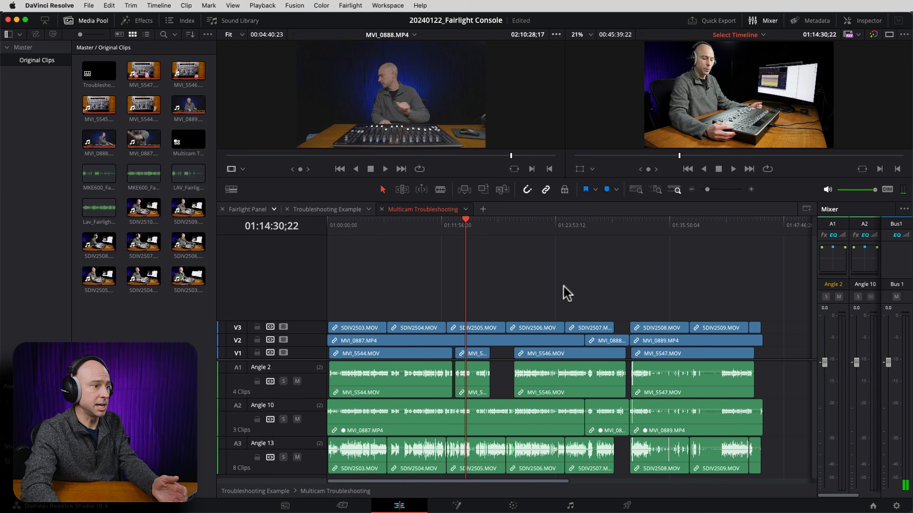
pyautogui.click(630, 230)
pyautogui.press('super+equal')
pyautogui.press('super+equal')
pyautogui.press('super+equal')
pyautogui.press('super+equal')
pyautogui.press('super+equal')
pyautogui.press('super+equal')
pyautogui.press('super+equal')
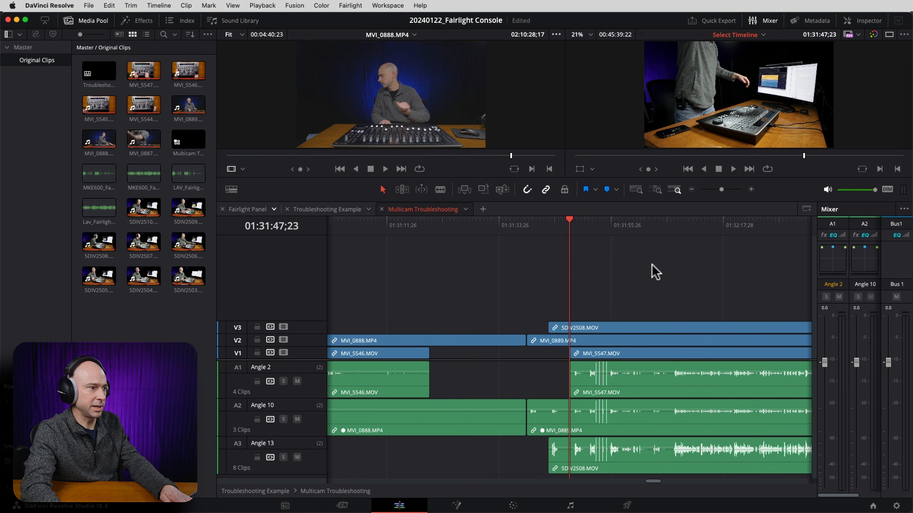
pyautogui.click(698, 233)
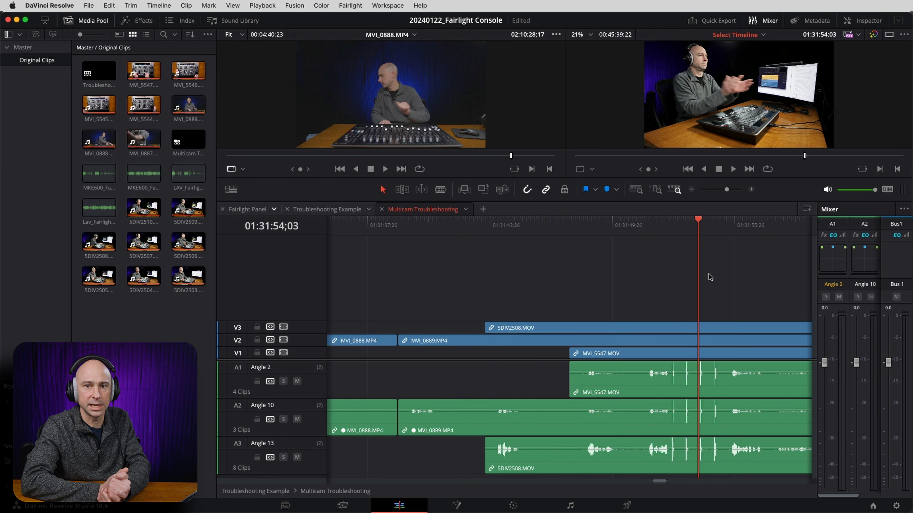
pyautogui.press('super+minus')
pyautogui.press('super+minus')
pyautogui.press('super+minus')
pyautogui.press('super+minus')
pyautogui.press('super+minus')
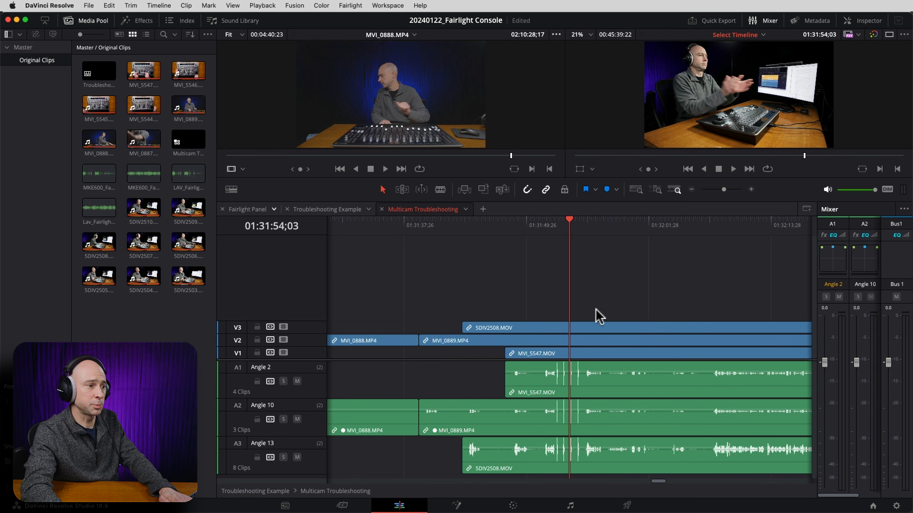
pyautogui.press('super+minus')
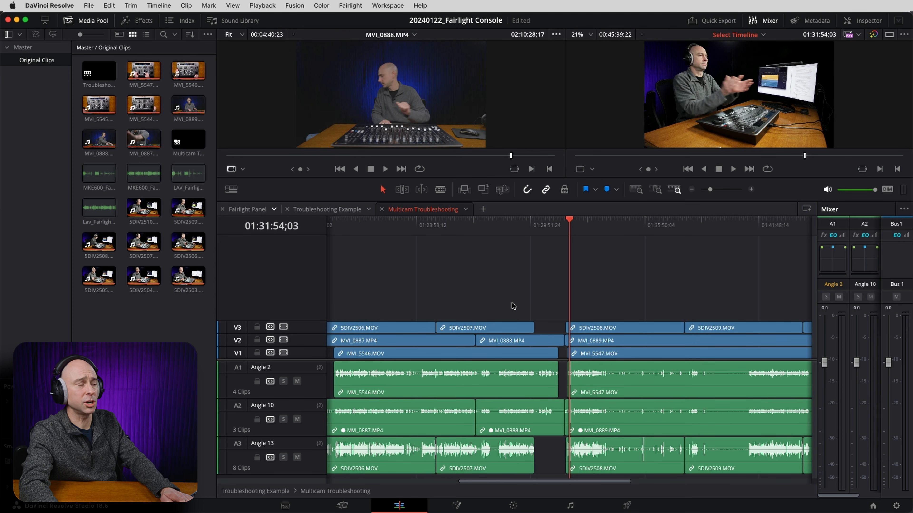
# Try nudging the 5DIV2503.MOV clip on V3 three frames later and three frames earlier, and undo the nudges.
pyautogui.scroll(-5, 513, 306)
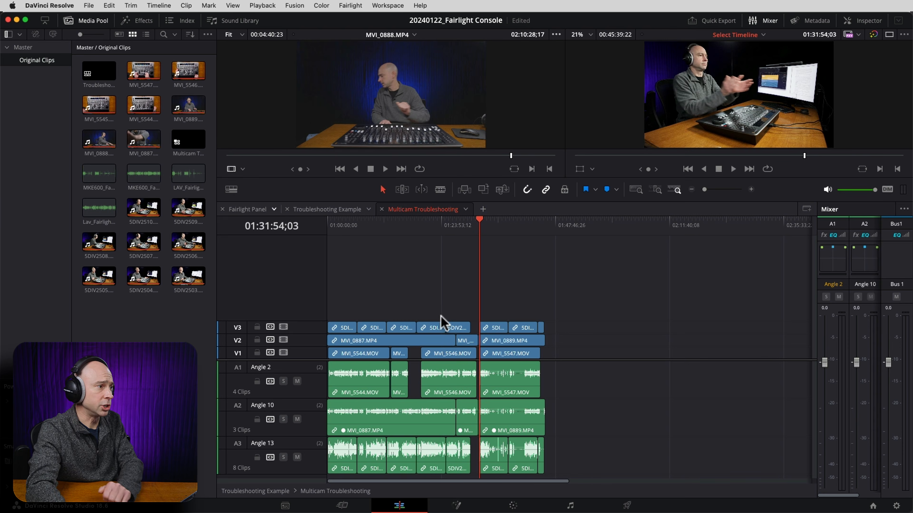
pyautogui.click(326, 225)
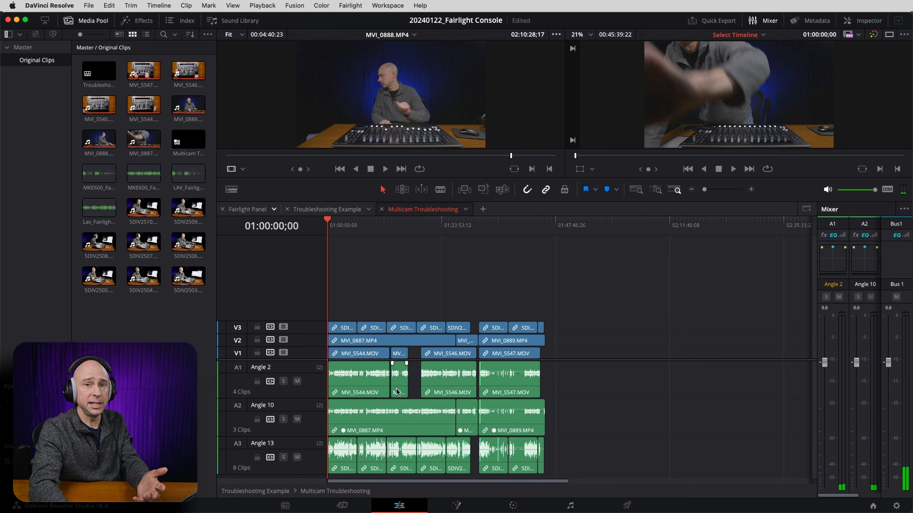
pyautogui.scroll(10, 498, 356)
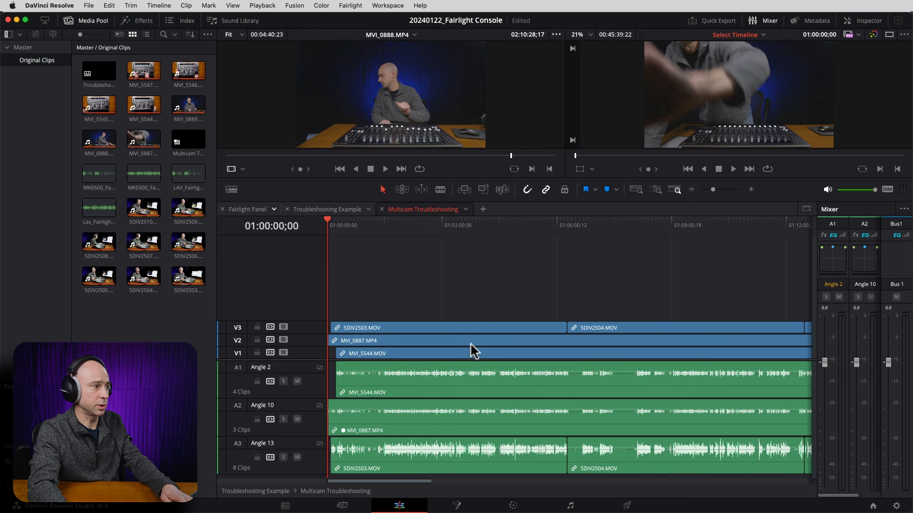
pyautogui.moveTo(470, 334)
pyautogui.mouseDown()
pyautogui.moveTo(444, 330)
pyautogui.moveTo(457, 330)
pyautogui.mouseUp()
pyautogui.press('.')
pyautogui.press('.')
pyautogui.press('.')
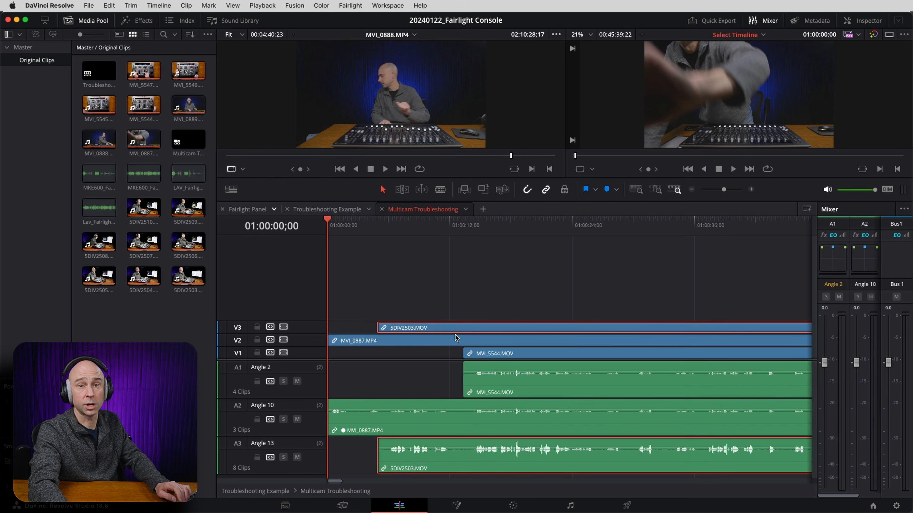
pyautogui.press(',')
pyautogui.press(',')
pyautogui.press(',')
pyautogui.press(',')
pyautogui.press('super+z')
pyautogui.press('super+z')
pyautogui.press('super+z')
pyautogui.press('super+z')
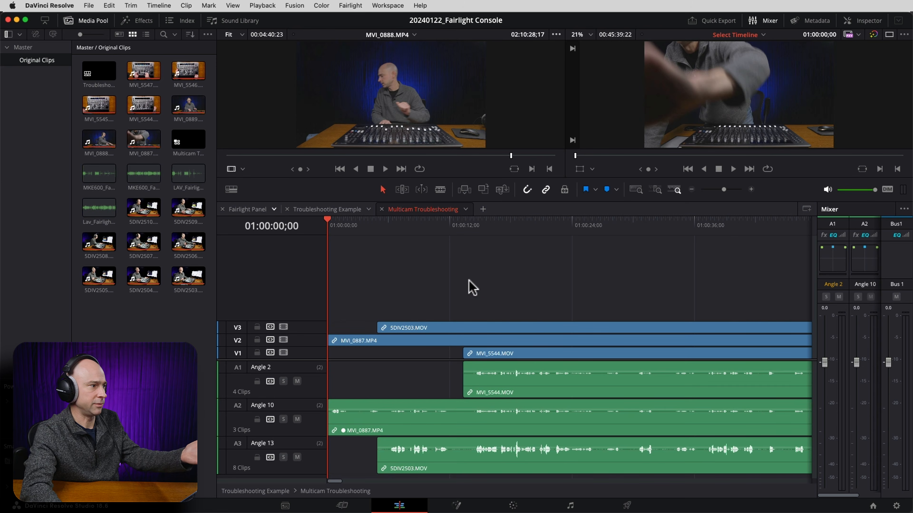
# Close the Multicam Troubleshooting timeline and place that multicam clip at the start of the Troubleshooting Example timeline.
pyautogui.click(458, 277)
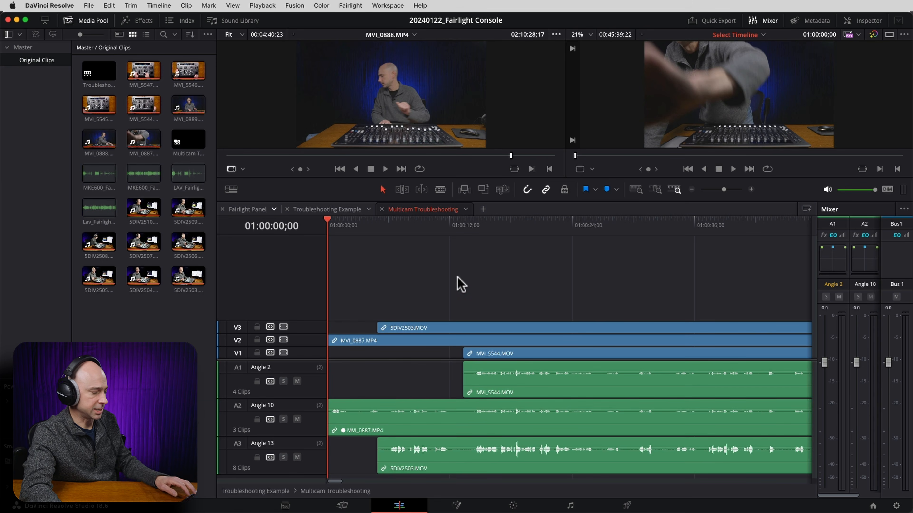
pyautogui.hotkey('shift', 'z')
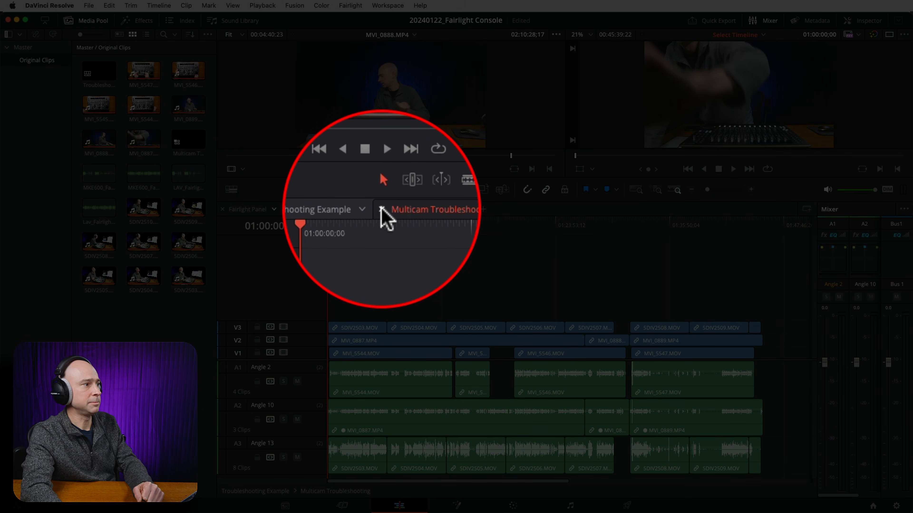
pyautogui.click(381, 210)
pyautogui.click(194, 142)
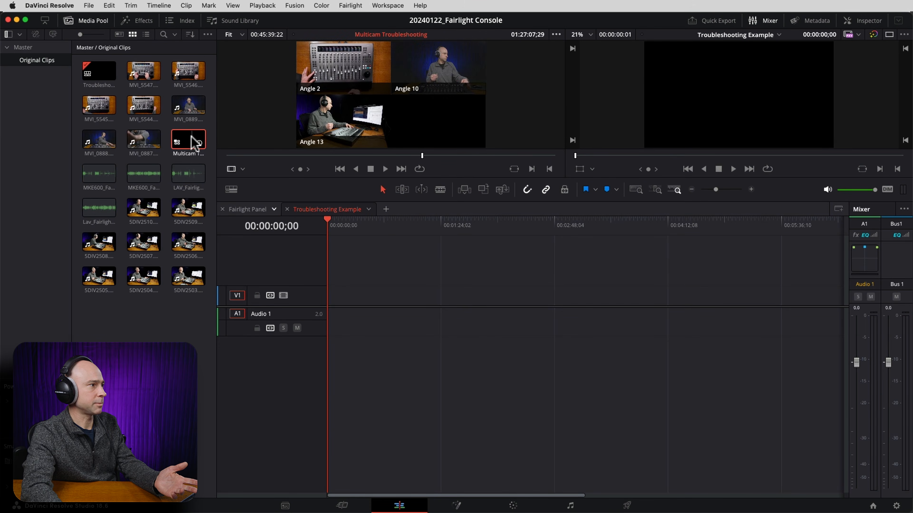
pyautogui.moveTo(323, 192); pyautogui.dragTo(328, 294)
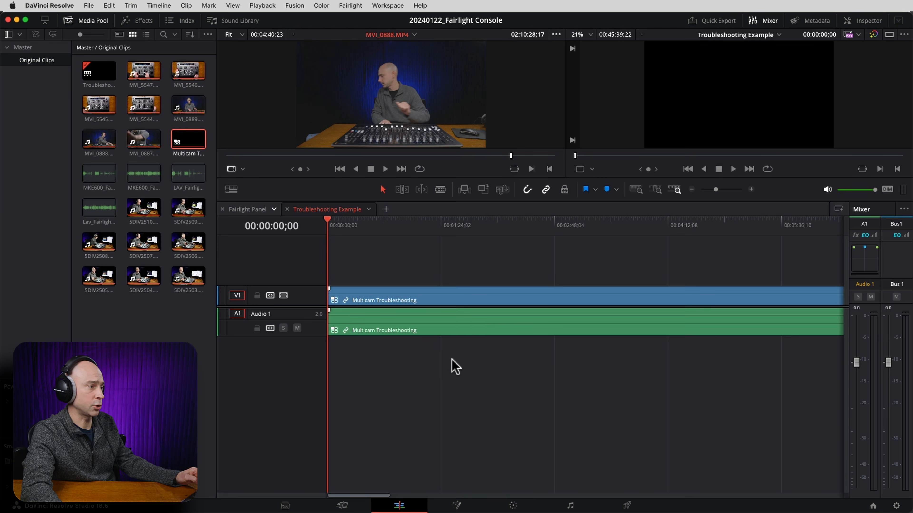
# Enlarge the viewers and switch the source viewer to Multicam mode.
pyautogui.click(470, 237)
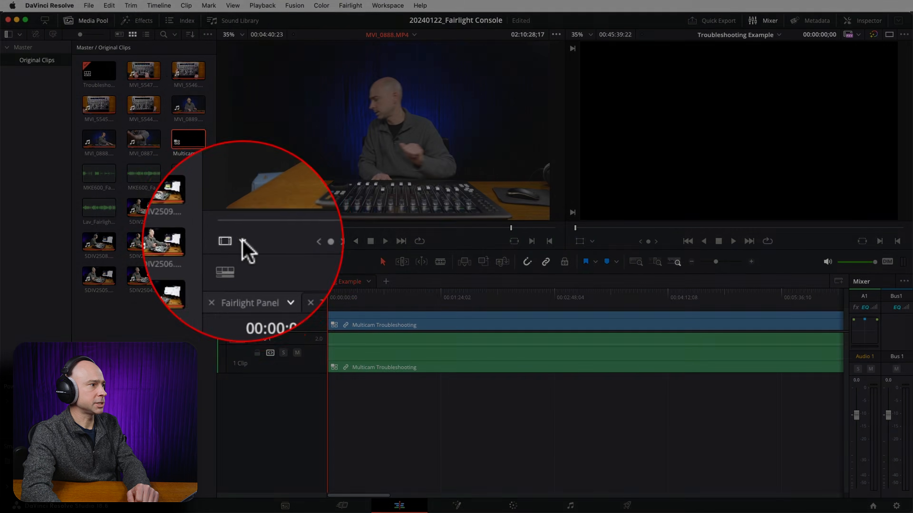
pyautogui.click(243, 241)
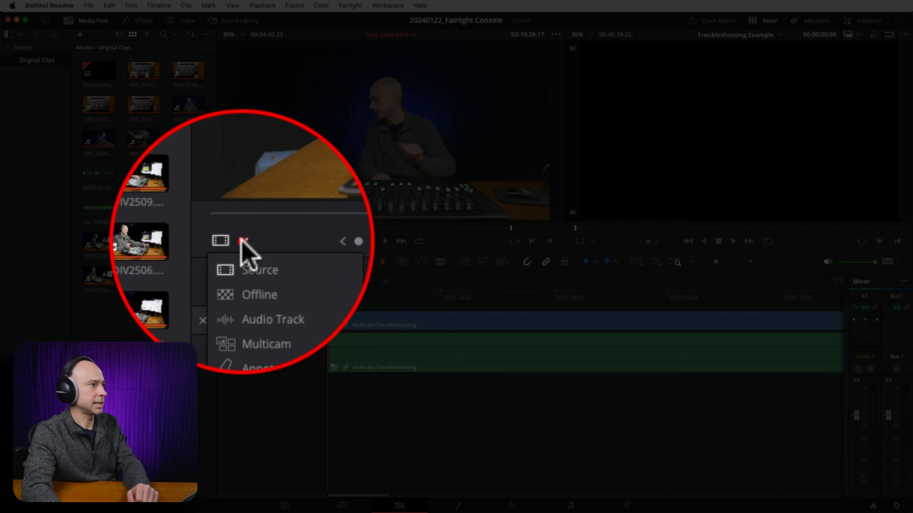
pyautogui.click(255, 293)
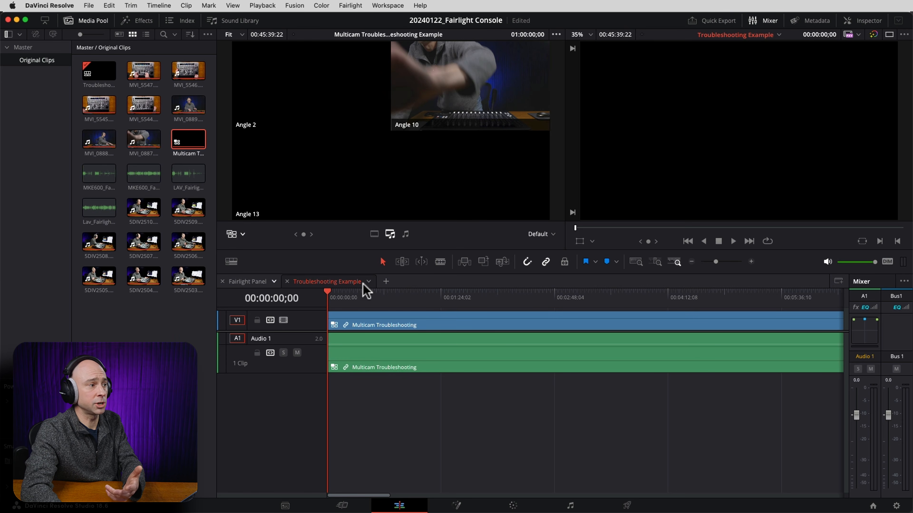
# Open the Multicam Troubleshooting clip from the Original Clips bin as a timeline and increase its audio track heights.
pyautogui.click(361, 324)
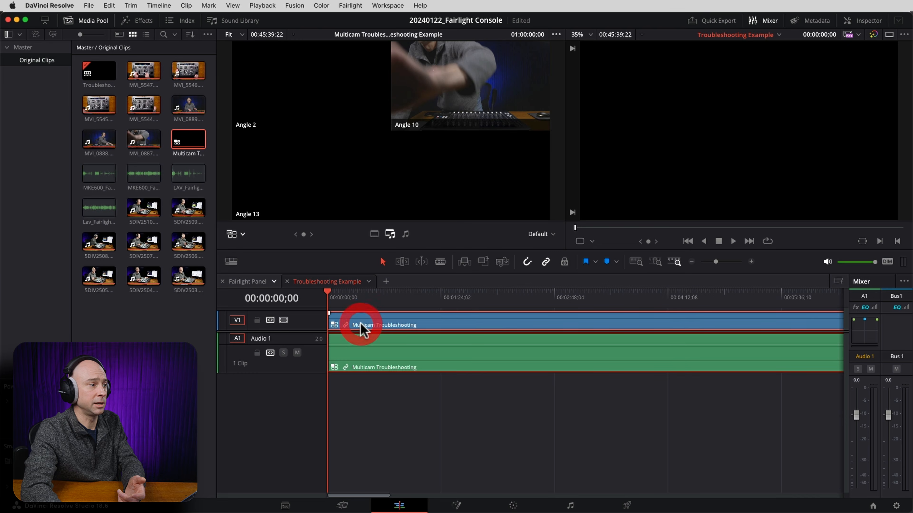
pyautogui.rightClick(361, 325)
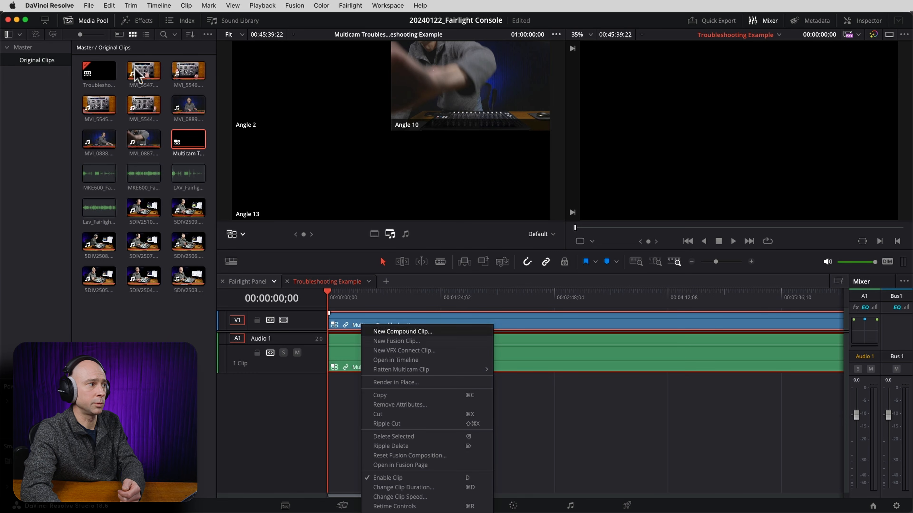
pyautogui.click(178, 136)
pyautogui.rightClick(187, 140)
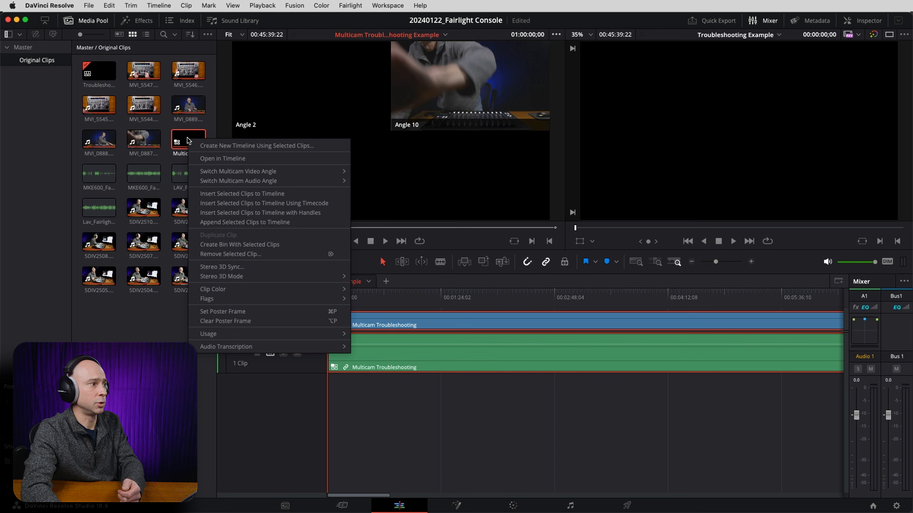
pyautogui.click(219, 158)
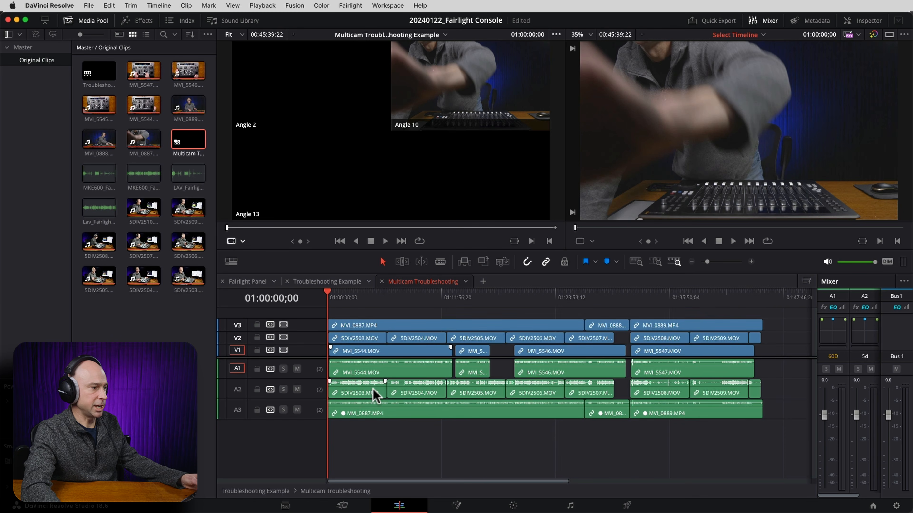
pyautogui.scroll(5, 372, 388)
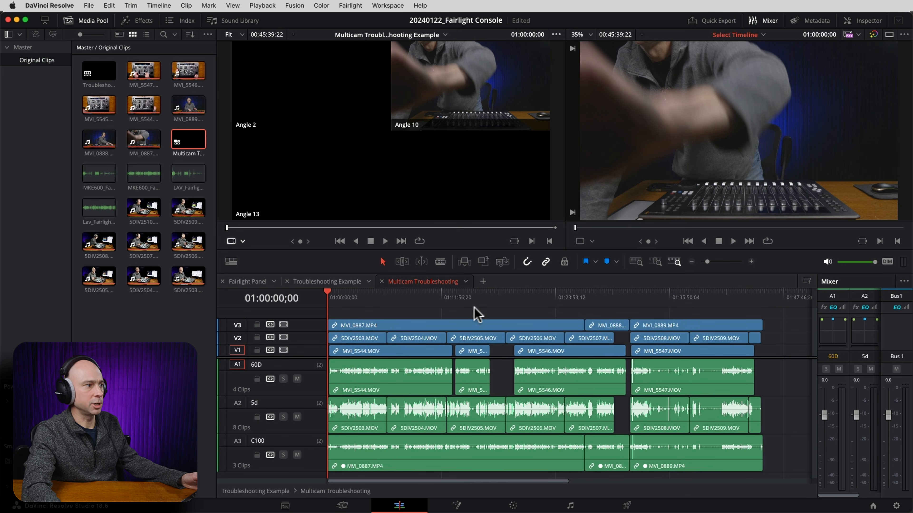
# Close the Multicam Troubleshooting timeline and show the camera angles at 00:00:25;10 of Troubleshooting Example in the Multicam viewer.
pyautogui.click(381, 282)
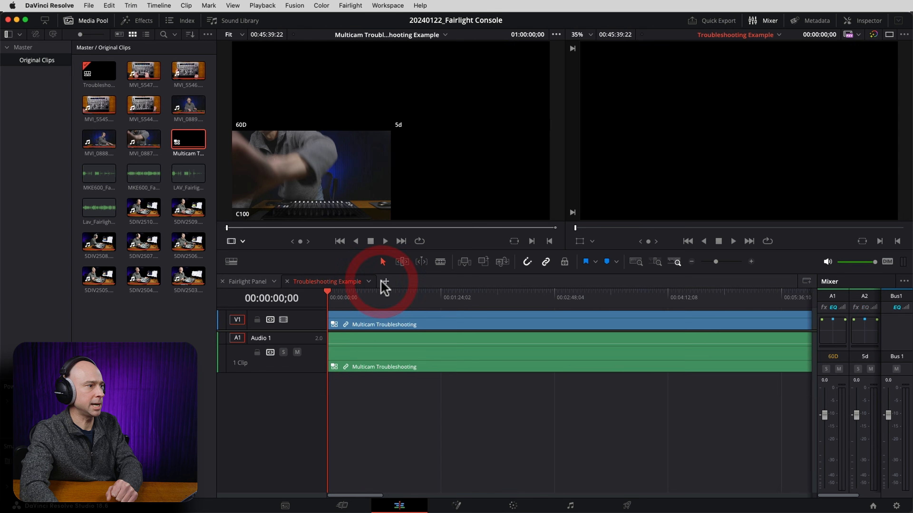
pyautogui.click(361, 299)
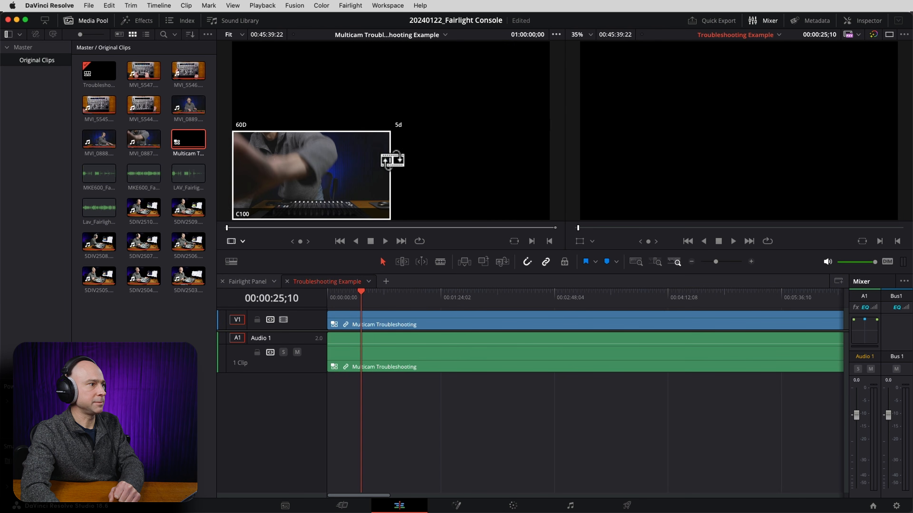
pyautogui.click(243, 241)
pyautogui.click(248, 295)
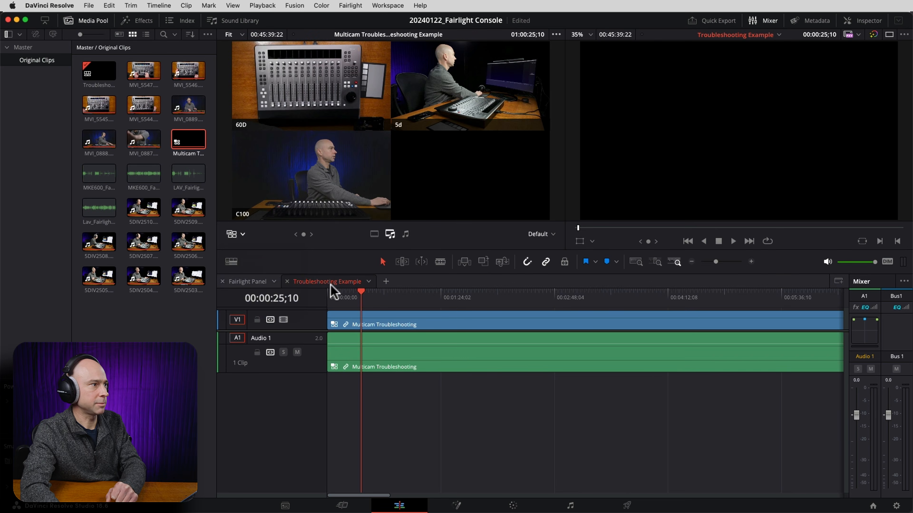
# Play briefly from 00:01:02;10 and switch the Multicam Troubleshooting video clip's angle to C100.
pyautogui.click(411, 299)
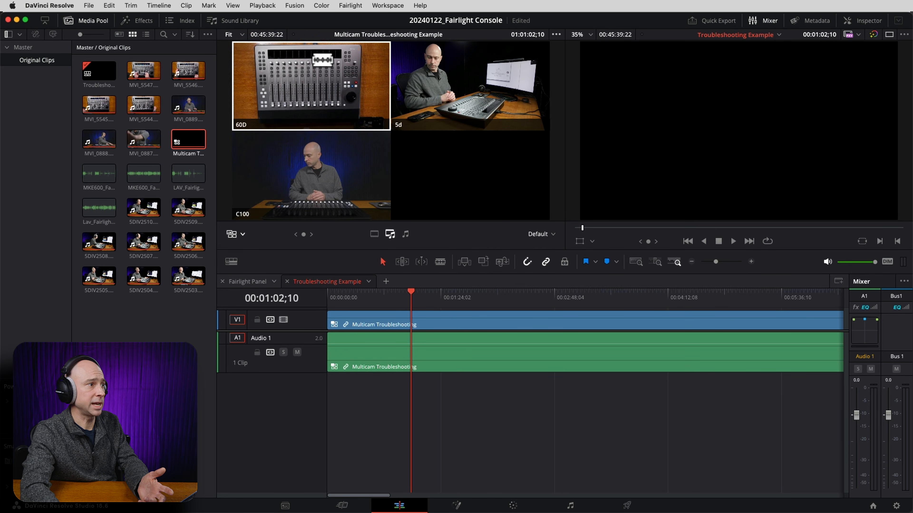
pyautogui.press('space')
pyautogui.click(427, 323)
pyautogui.rightClick(428, 325)
pyautogui.moveTo(521, 484)
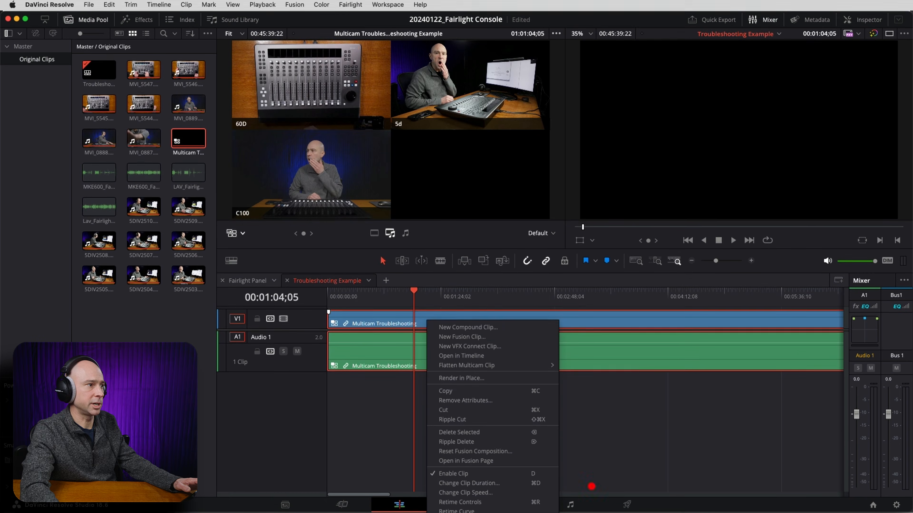
pyautogui.click(576, 501)
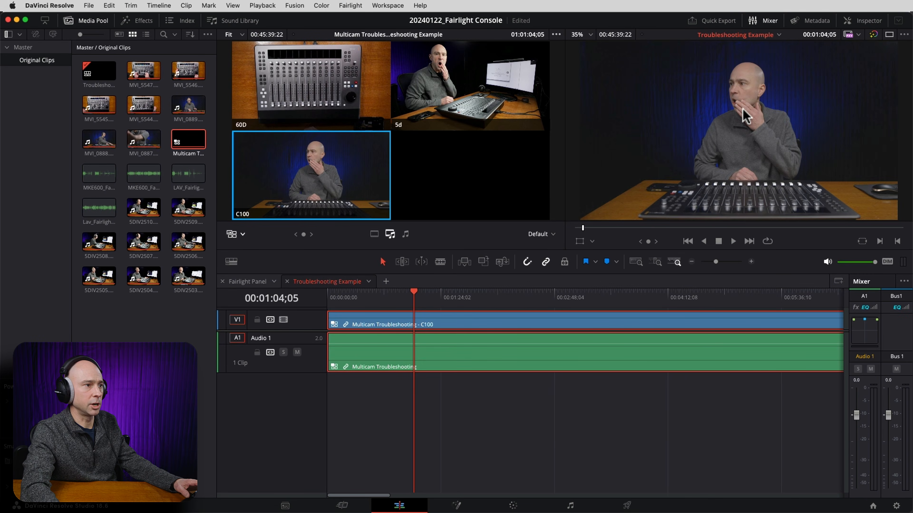